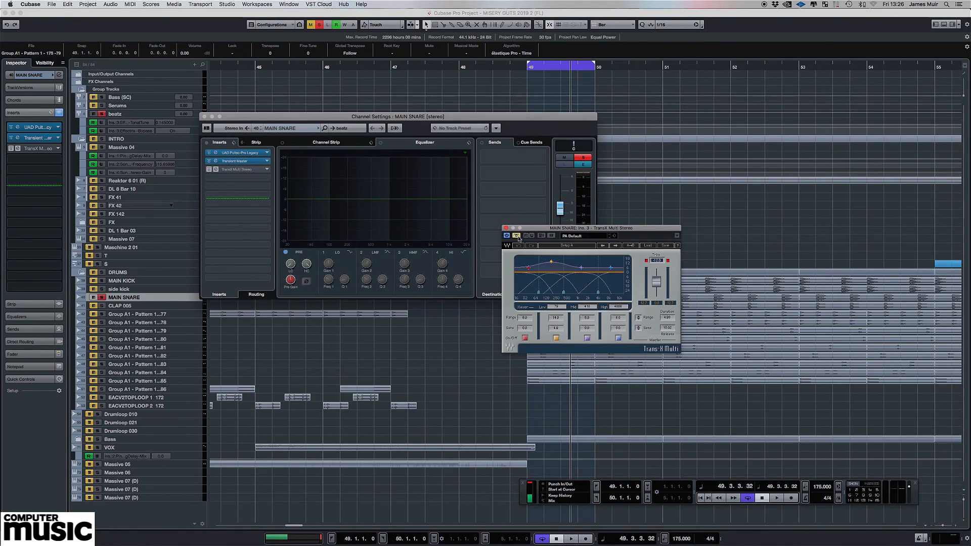
Close the TransX Multi window and play the MAIN SNARE loop, comparing it with TransX Multi bypassed and active, leaving the insert enabled
left_click(506, 229)
key("space")
left_click(209, 169)
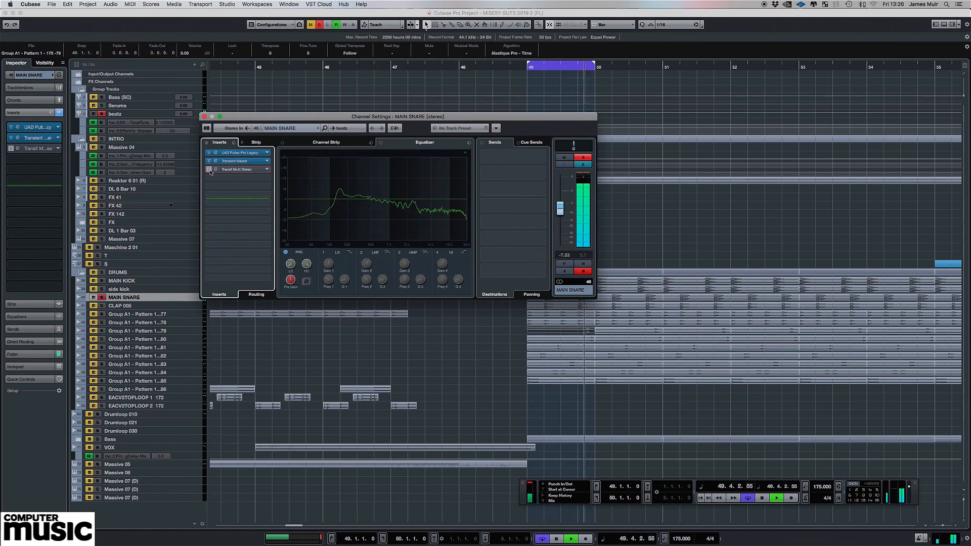
left_click(209, 170)
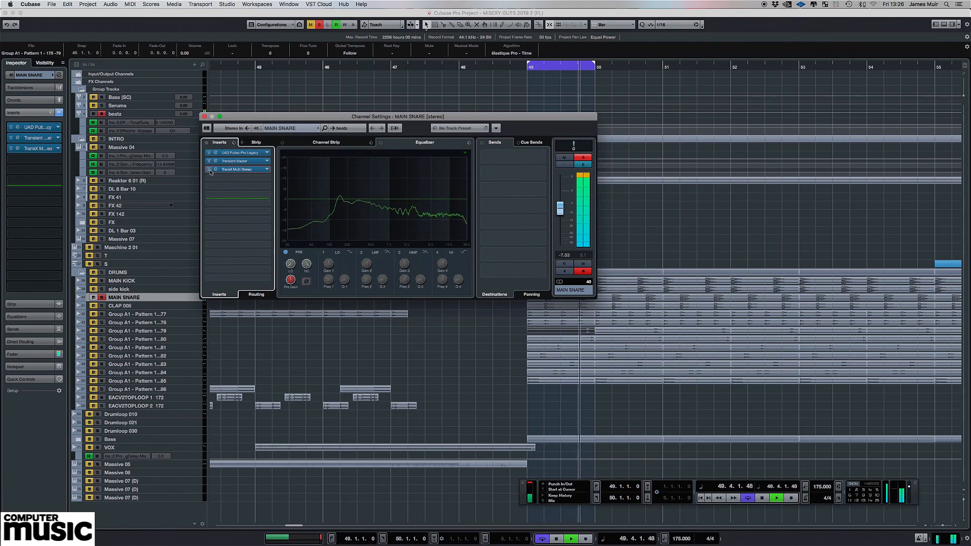
left_click(209, 169)
left_click(209, 170)
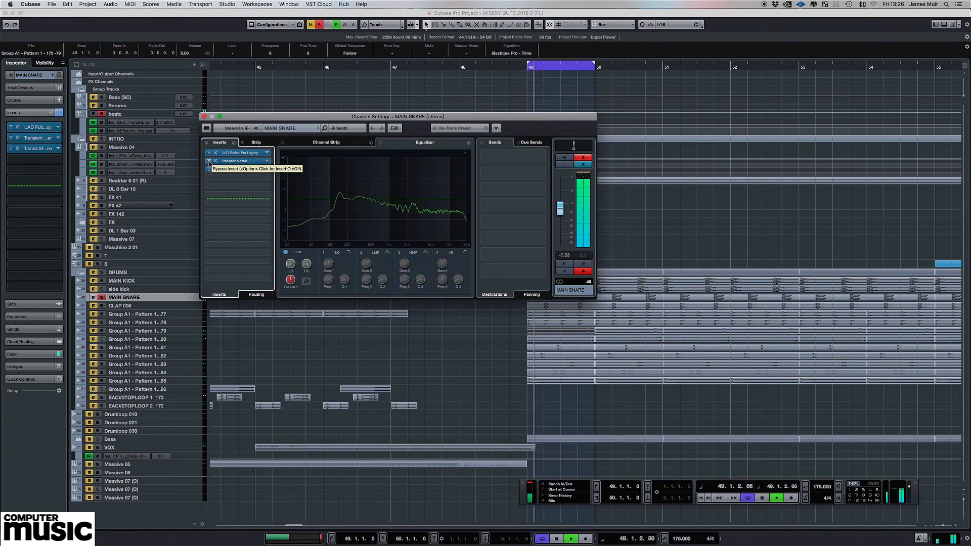
Compare the MAIN SNARE loop with the Transient Master insert bypassed and active, ending playback and closing the channel settings
left_click(209, 161)
left_click(209, 162)
left_click(209, 162)
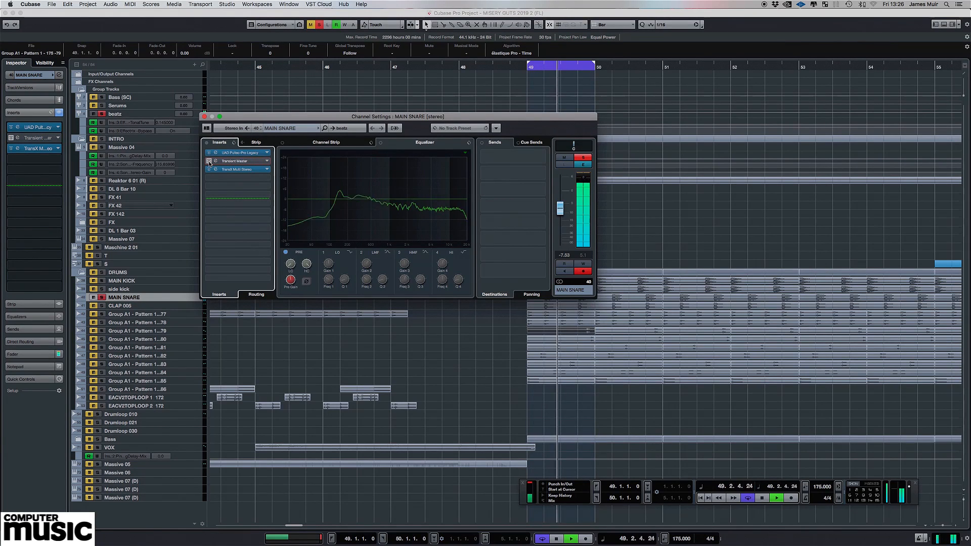
left_click(209, 162)
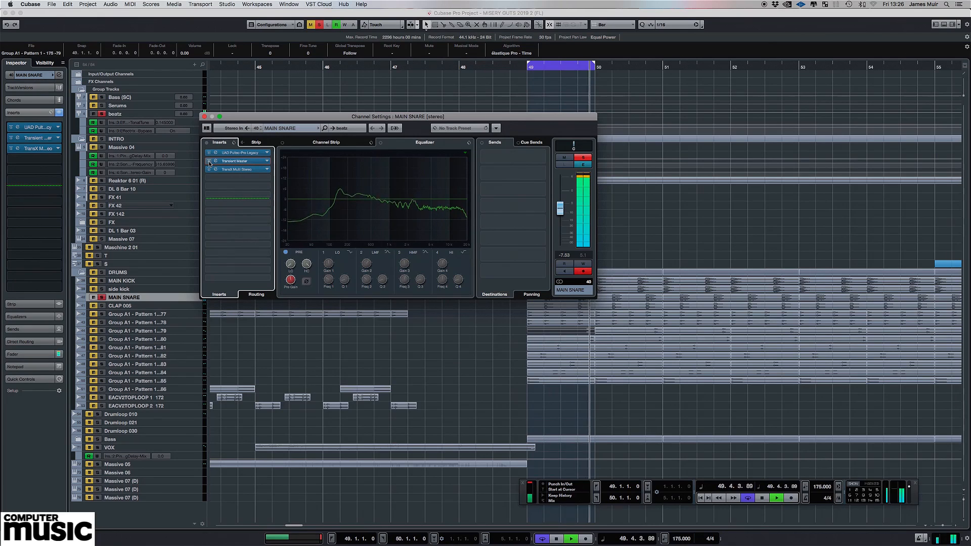
key("space")
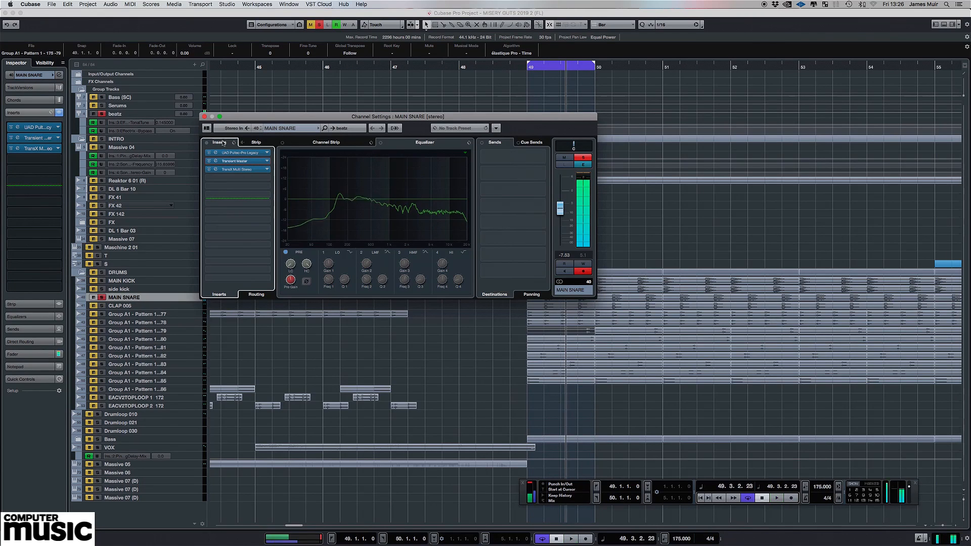
left_click(205, 117)
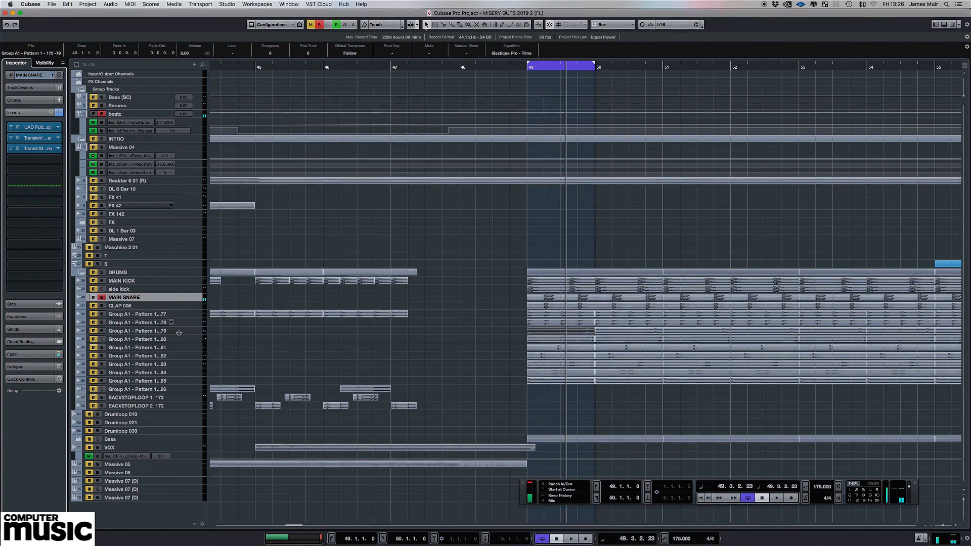
Enable EQ band 4's high shelf in the MAIN SNARE channel settings, comparing the loop with the band on and off
left_click(60, 75)
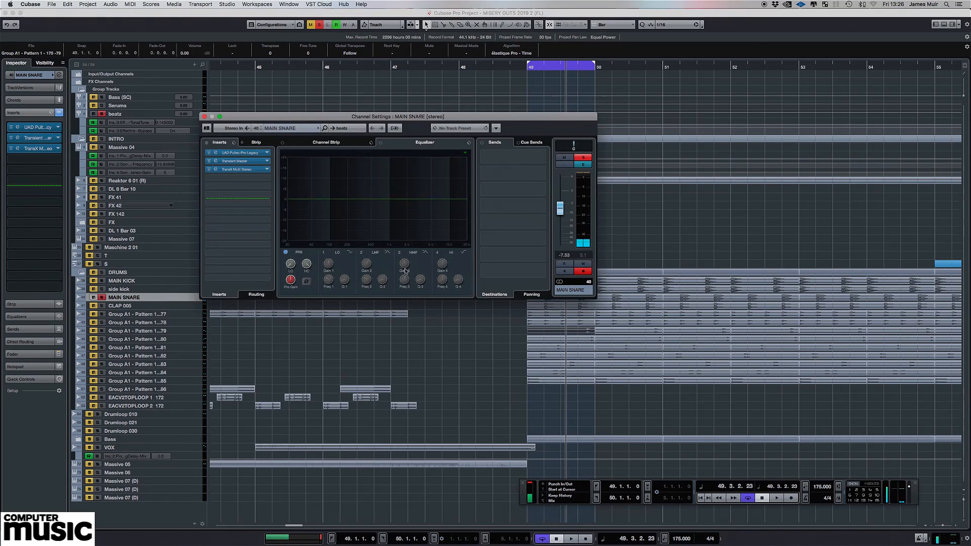
left_click(438, 252)
left_click(439, 253)
left_click(438, 253)
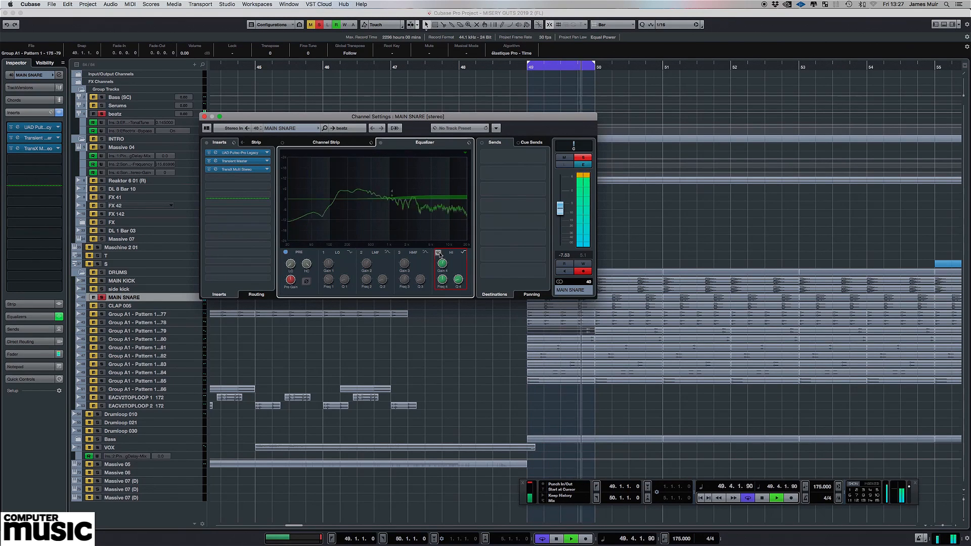
key("space")
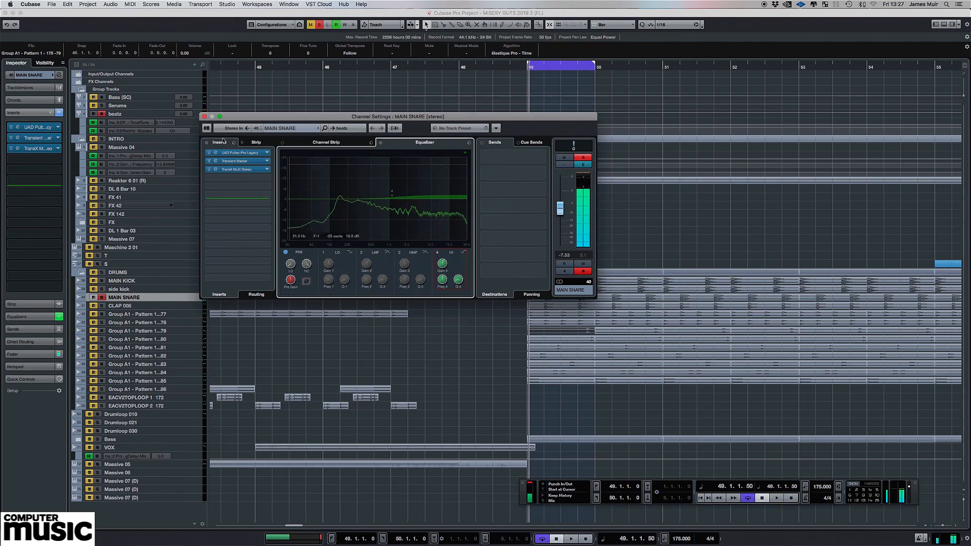
left_click(204, 117)
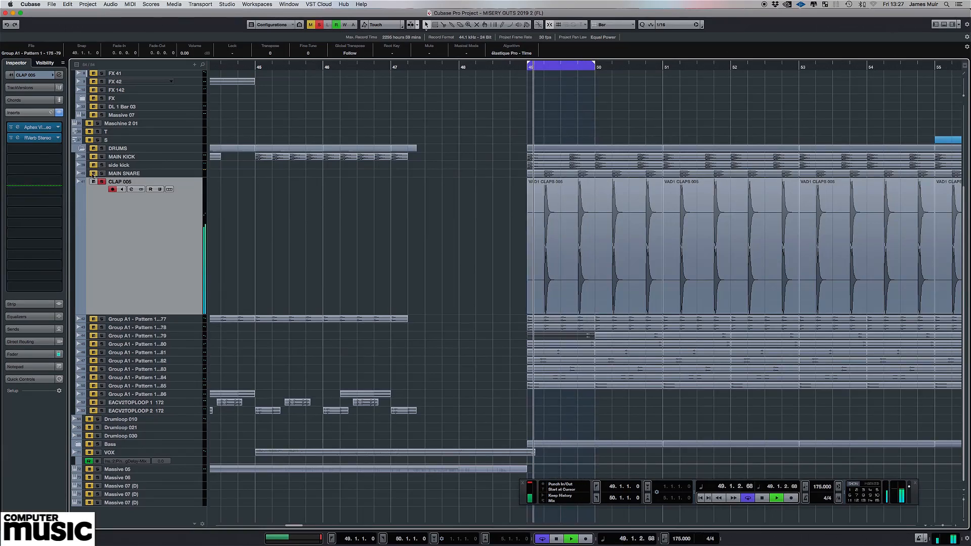
Unmute MAIN SNARE alongside CLAP 005 and compare the loop with the clap muted and unmuted
left_click(93, 173)
left_click(93, 182)
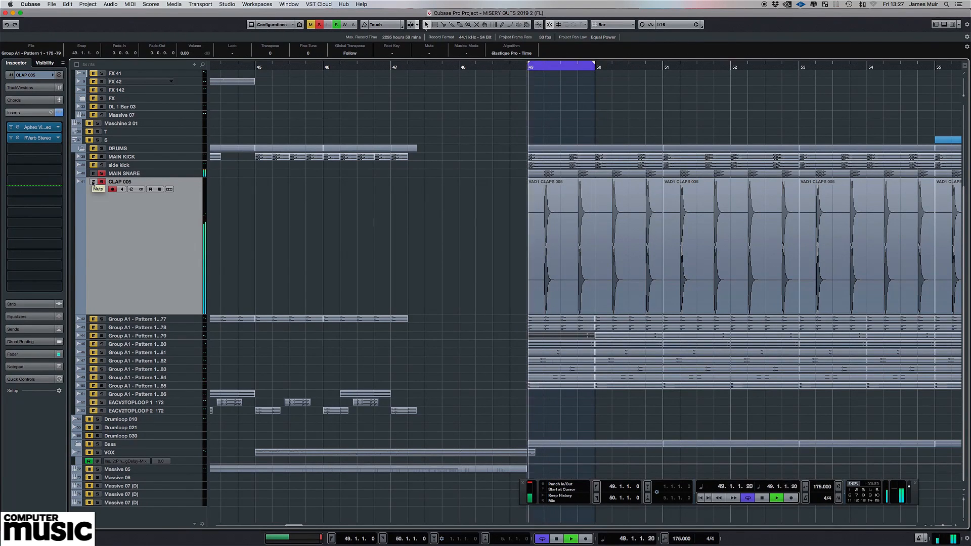
left_click(93, 183)
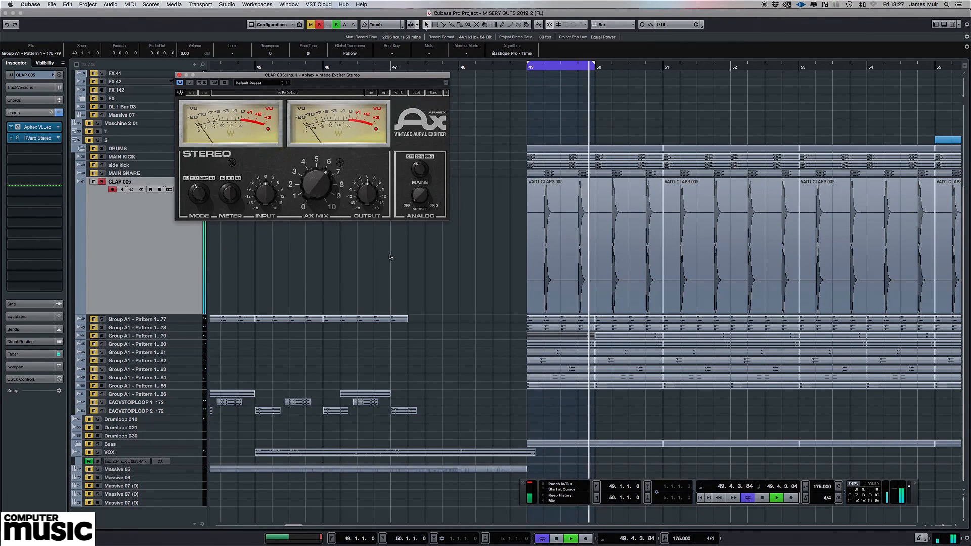
Compare the CLAP 005 loop with the Aphex Vintage Exciter bypassed and active, and stop playback
left_click(189, 83)
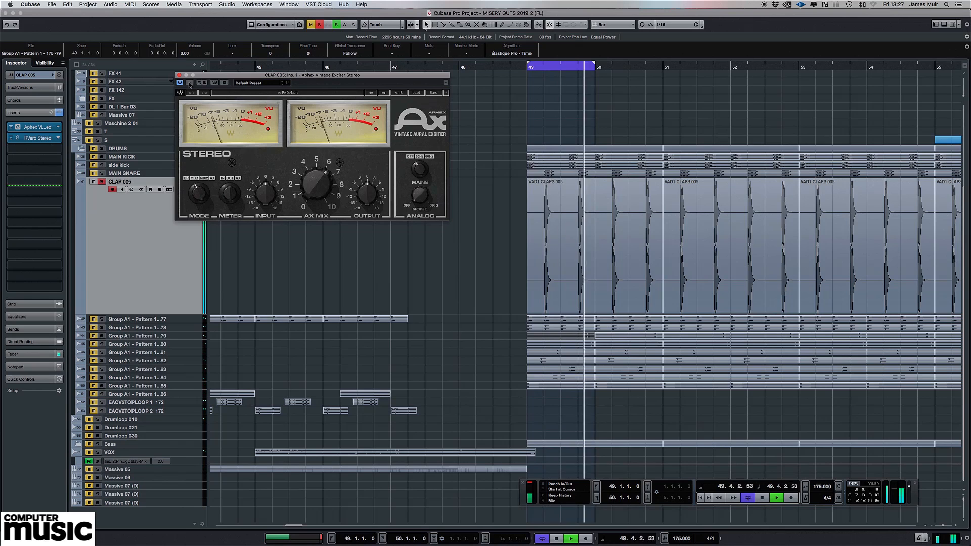
left_click(189, 83)
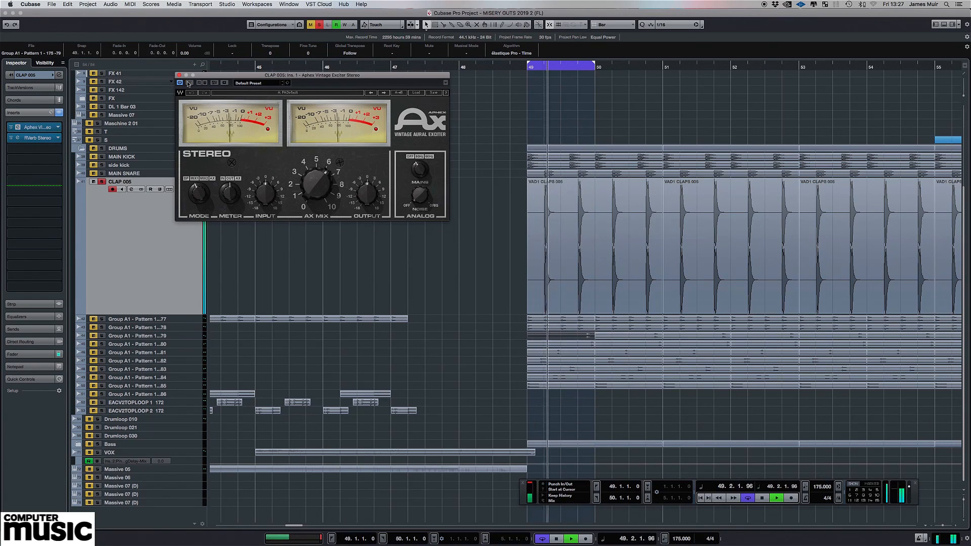
key("space")
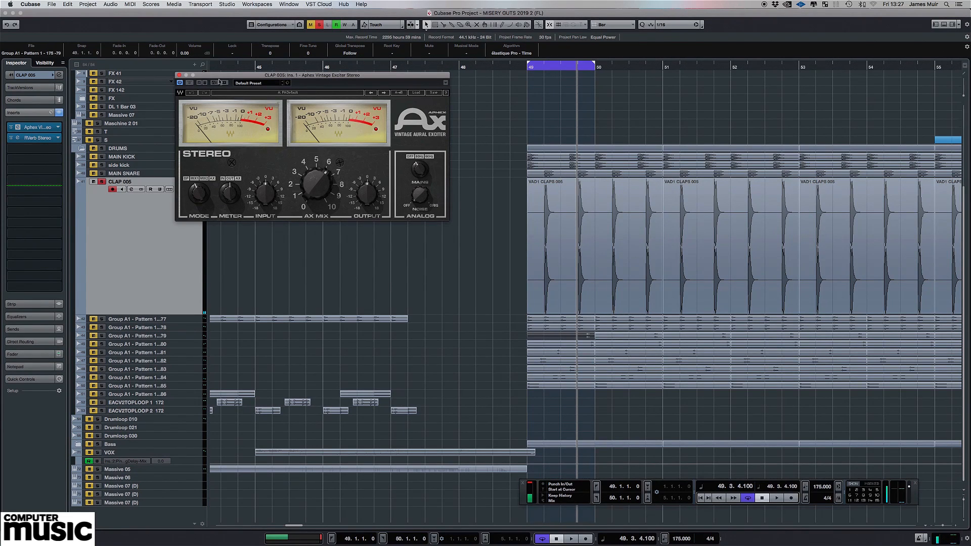
Open the RVerb insert on CLAP 005 and compare the clap loop with the reverb bypassed and active
left_click(18, 139)
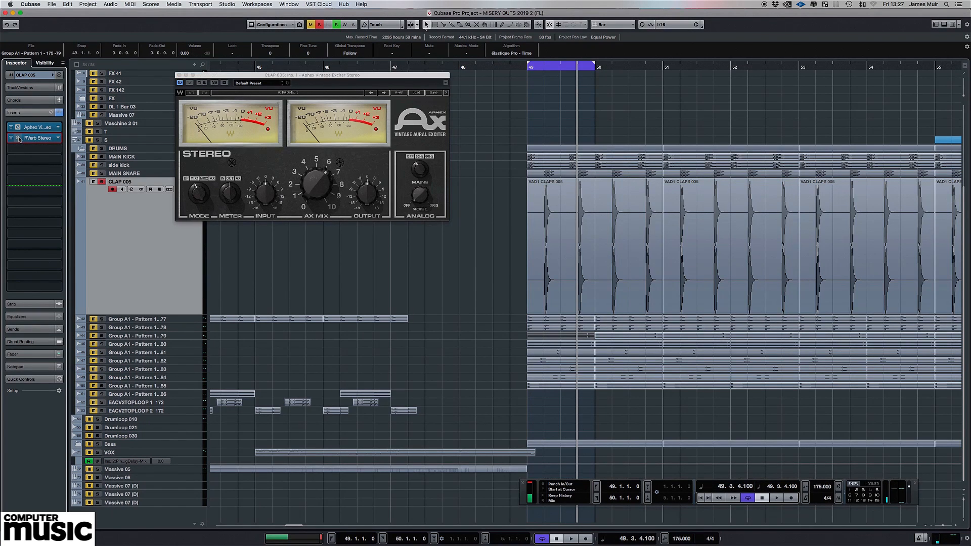
left_click_drag(199, 171, 311, 234)
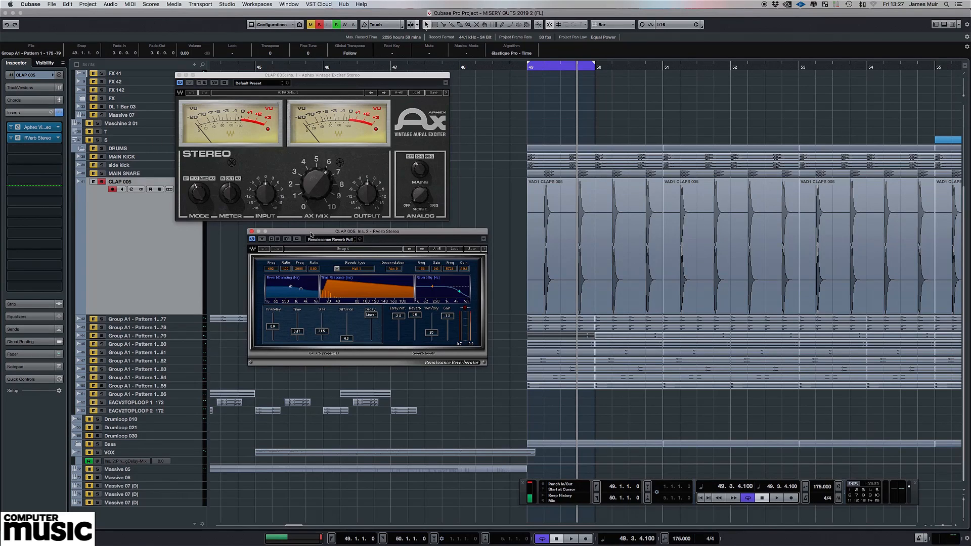
left_click(262, 239)
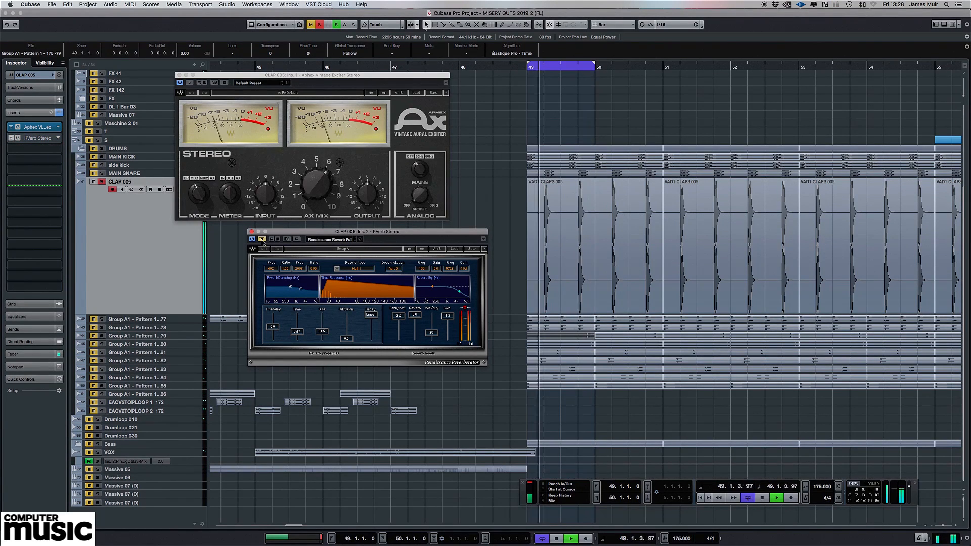
left_click(262, 240)
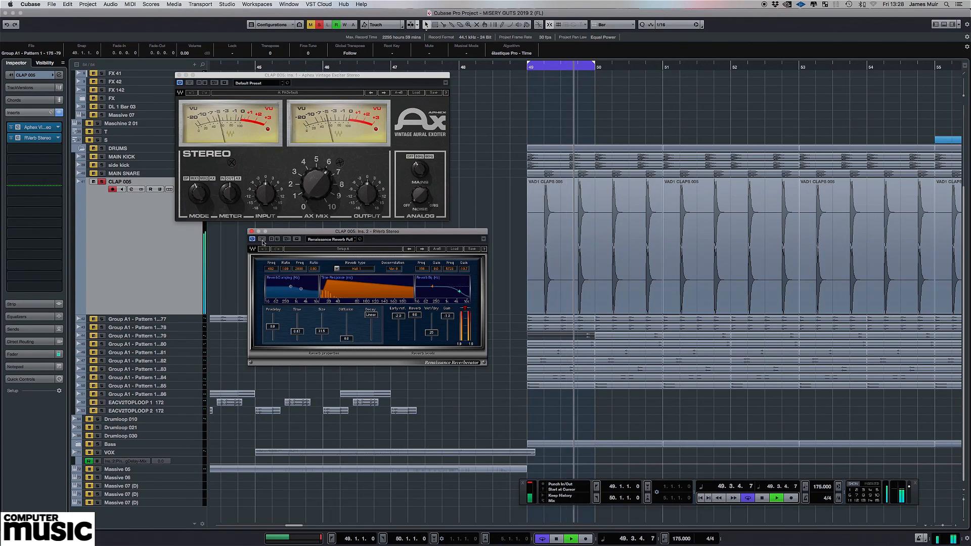
key("space")
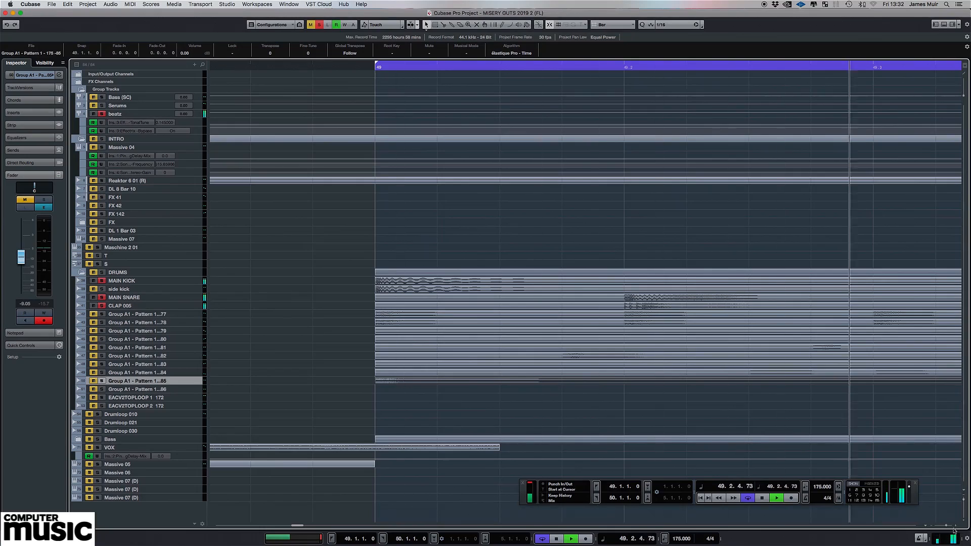
Examine the drum arrangement around the looped bar 49 and stop playback
key("g")
key("g")
key("g")
key("g")
key("g")
key("g")
key("g")
key("h")
key("h")
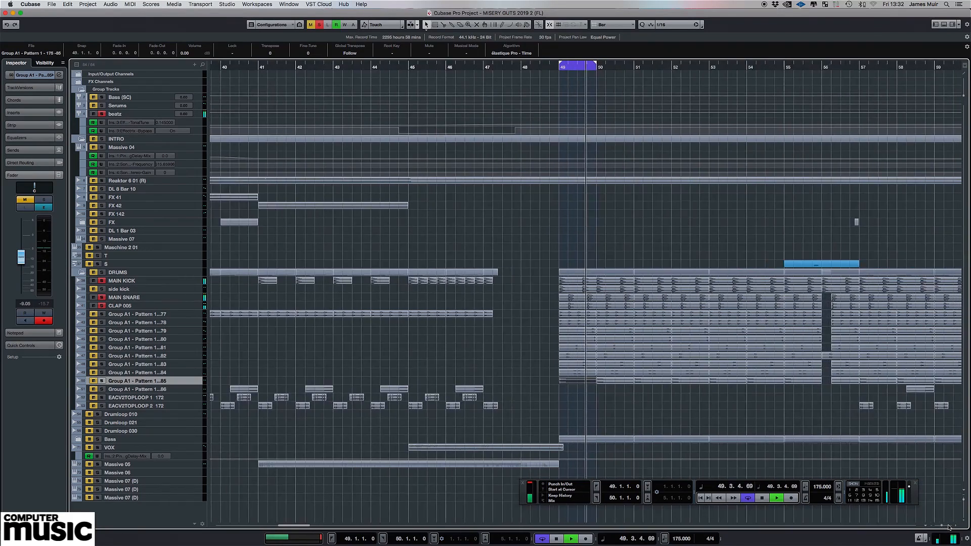
key("h")
key("h")
key("space")
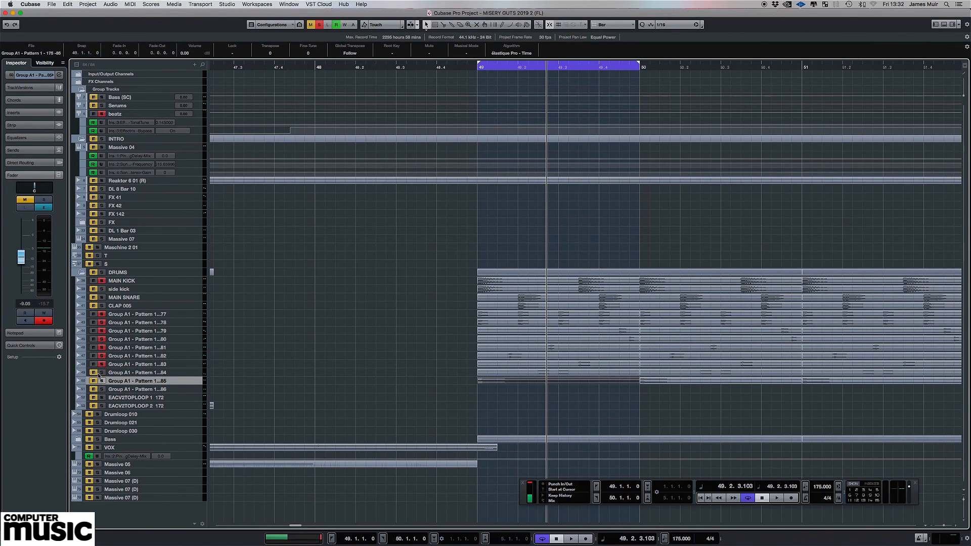
Audition the soloed Group A1 pattern tracks over the bar 49 loop
key("space")
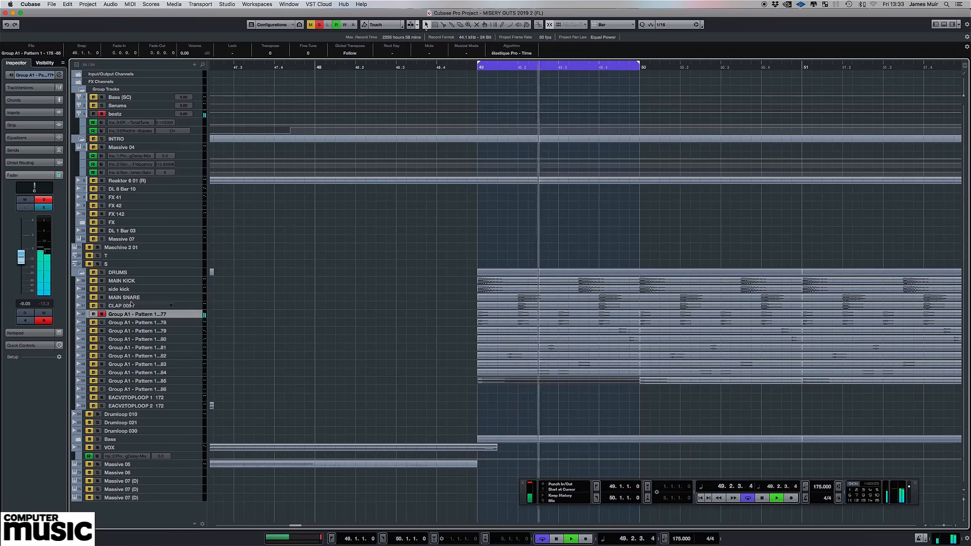
key("space")
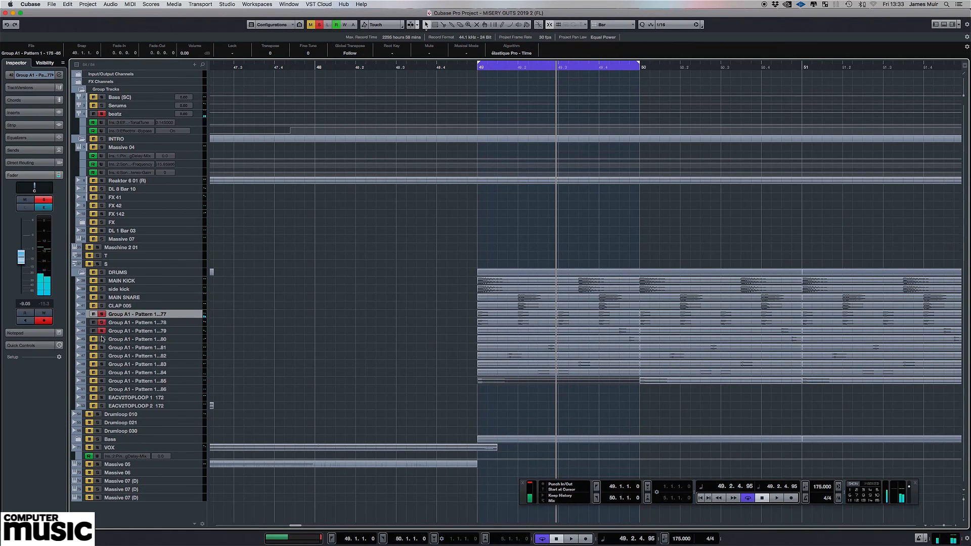
left_click(185, 333)
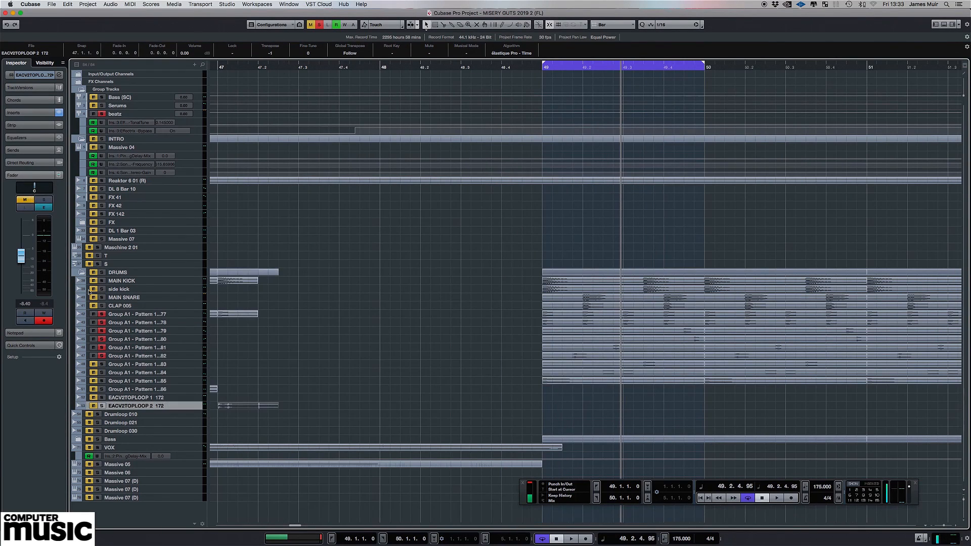
Check the stereo panning of Group A1 pattern tracks 77, 79 and 80
left_click(145, 314)
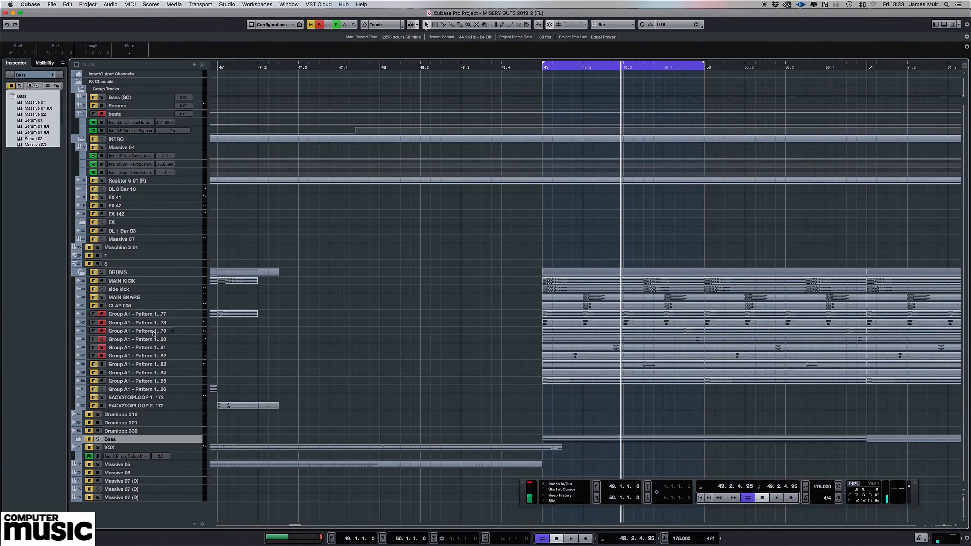
scroll(144, 318, "left", 5)
scroll(144, 318, "left", 8)
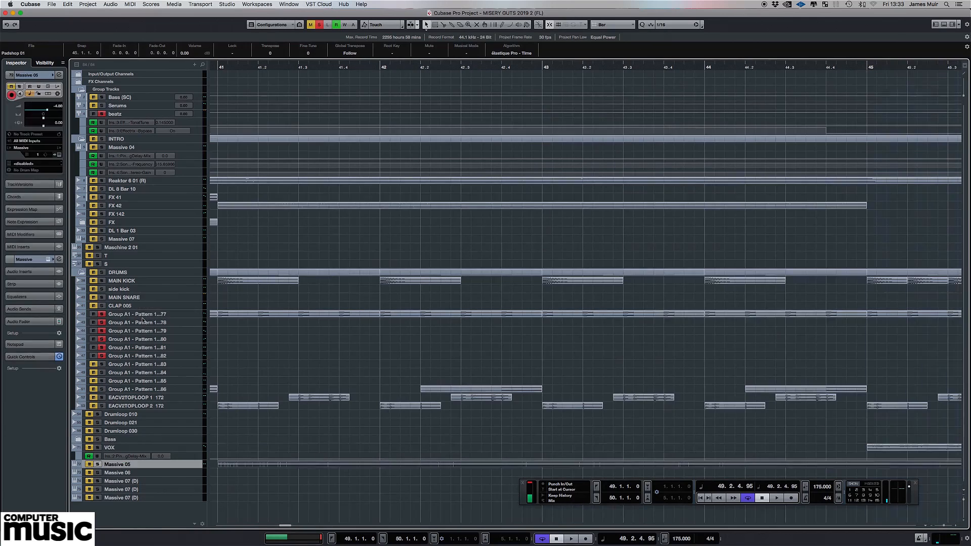
left_click(143, 314)
left_click(137, 330)
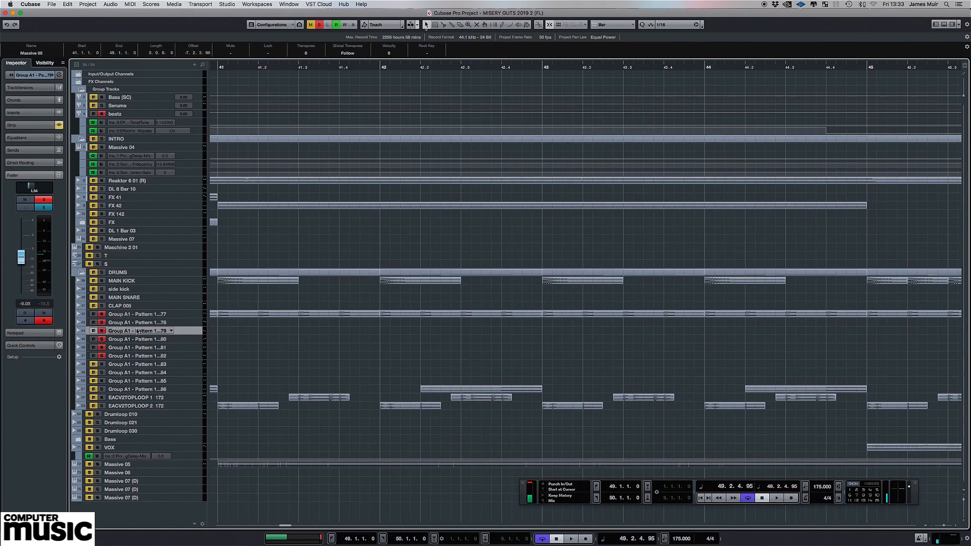
left_click(139, 342)
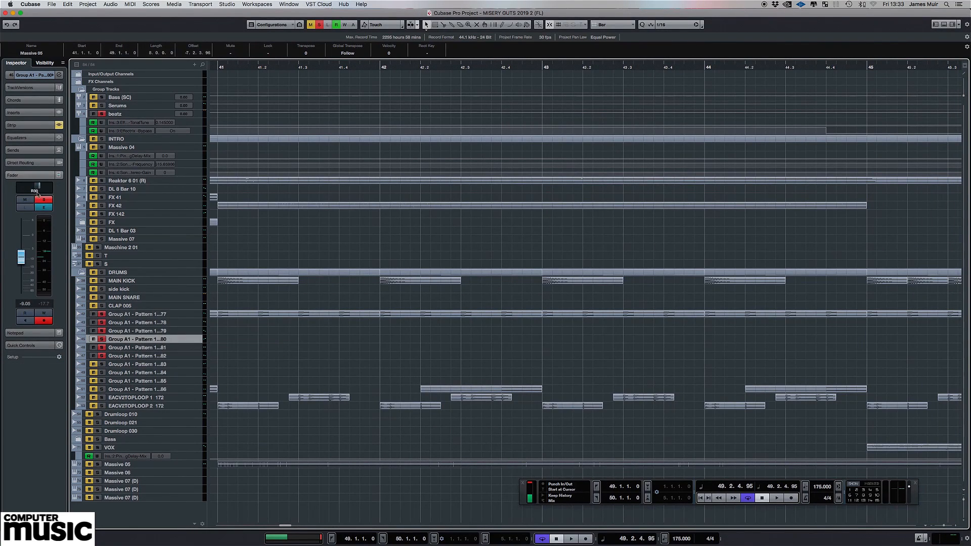
Compare the stereo pan positions of Group A1 pattern tracks 78 through 84, one track after another
left_click(126, 331)
left_click(126, 323)
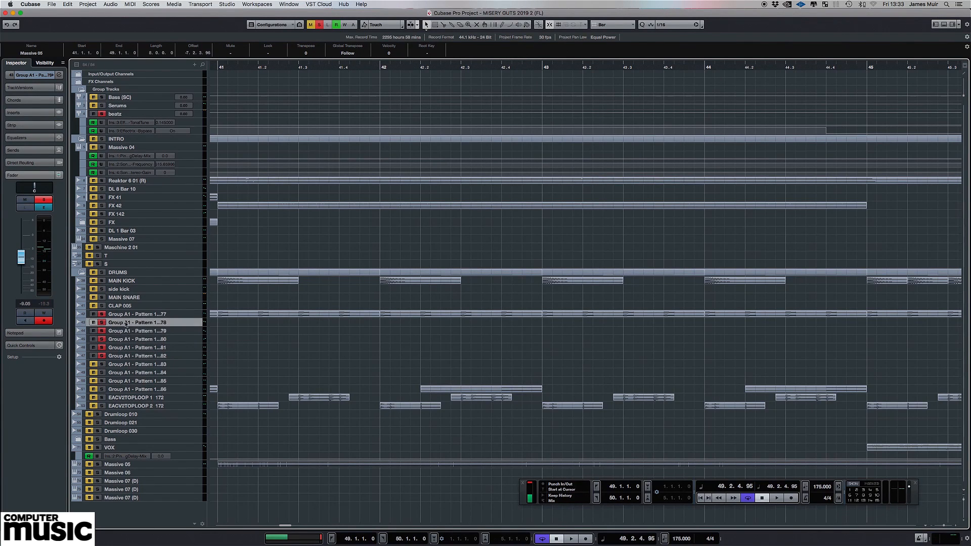
left_click(128, 332)
left_click(128, 341)
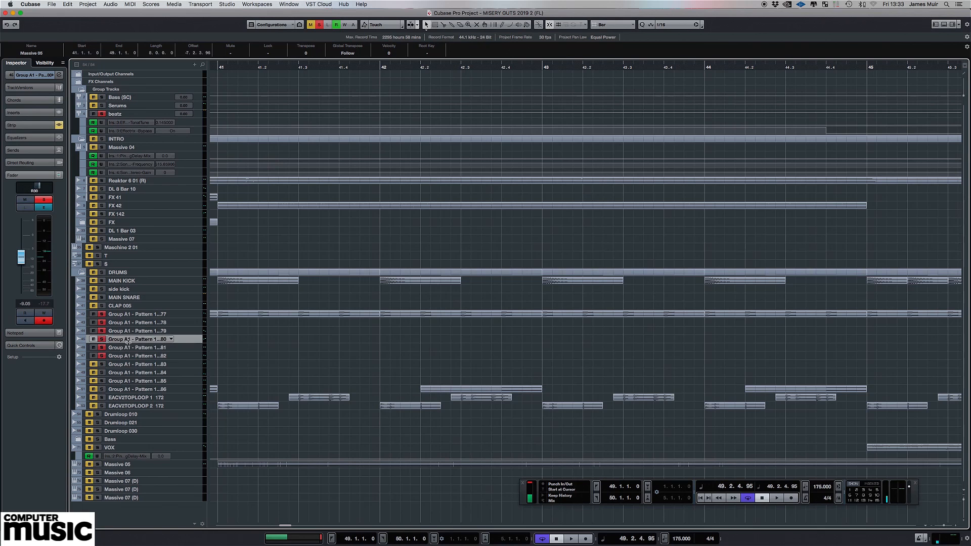
left_click(128, 348)
left_click(129, 357)
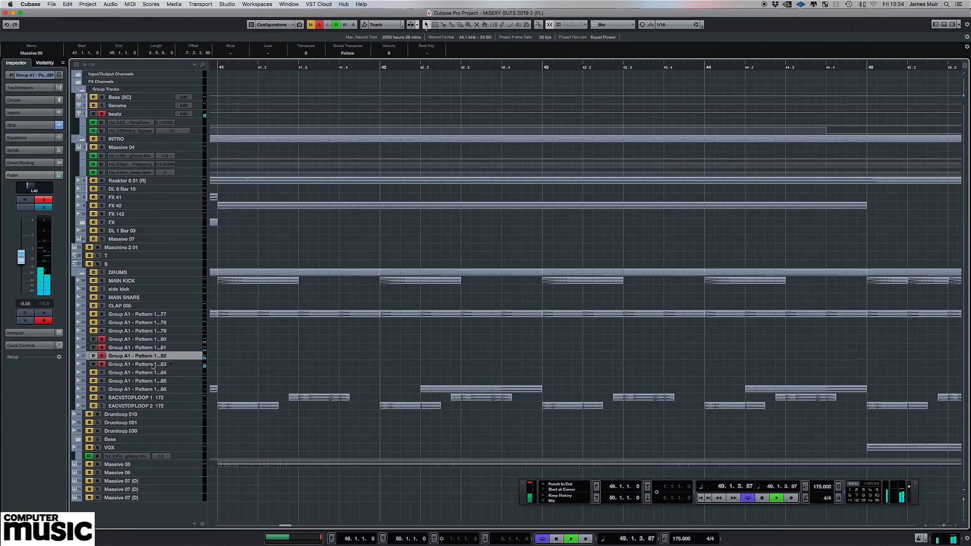
left_click(145, 365)
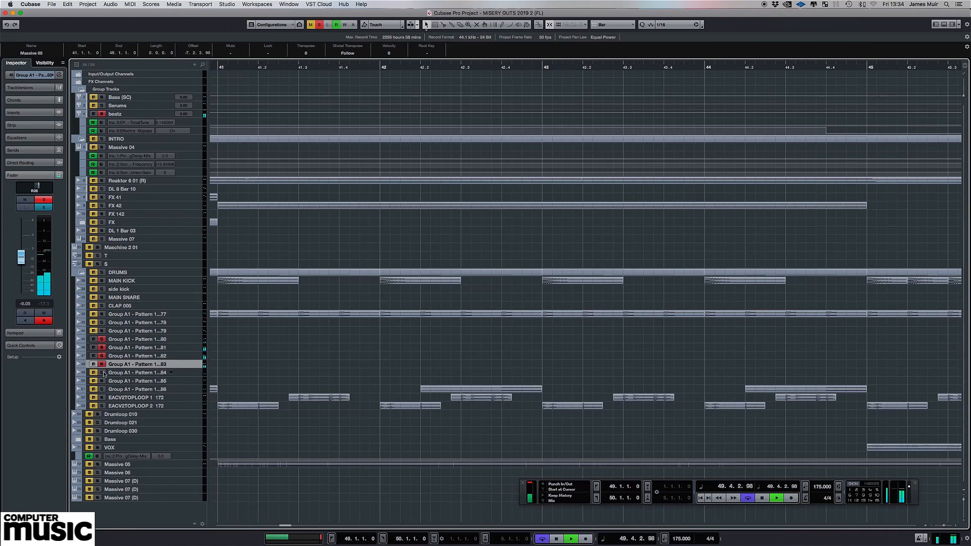
left_click(148, 373)
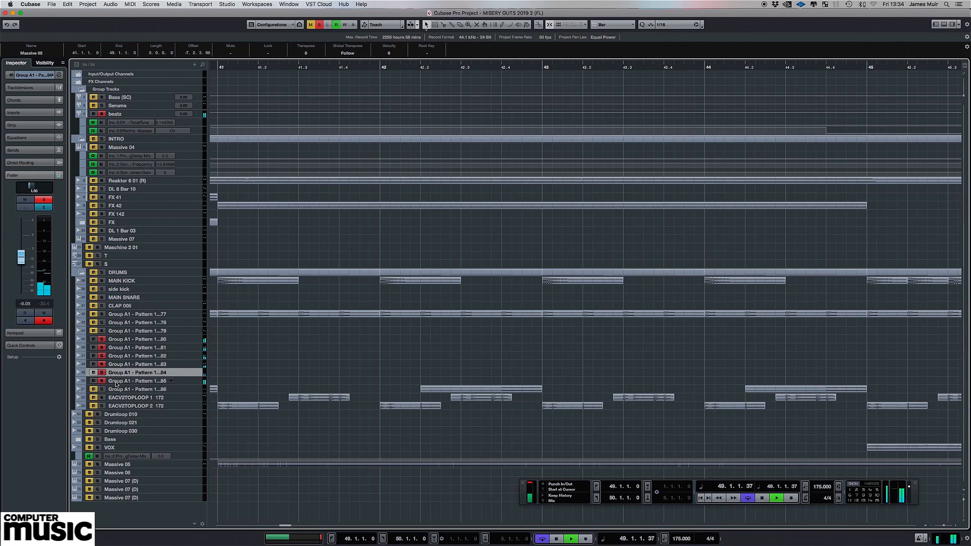
Check the stereo panning of Group A1 pattern tracks 85 and 86 and stop playback
left_click(134, 381)
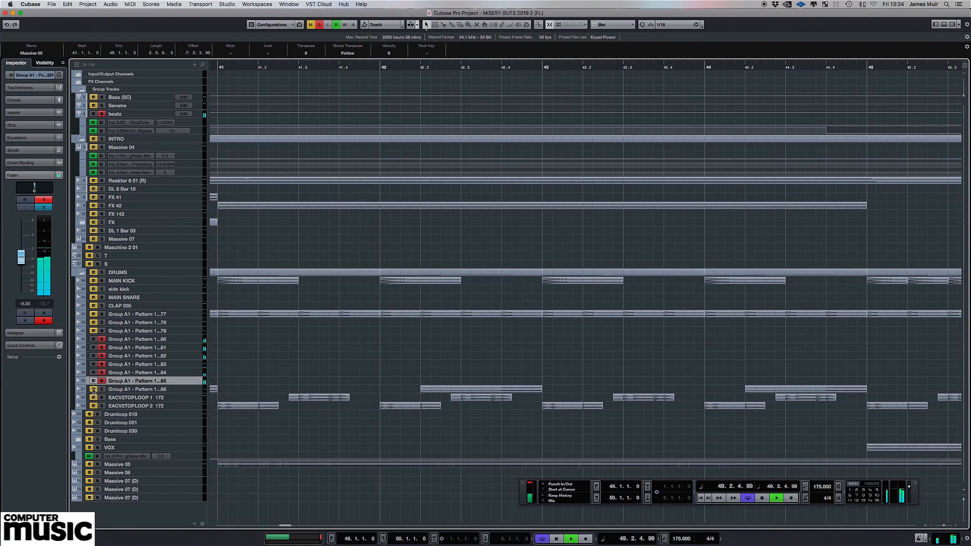
left_click(127, 390)
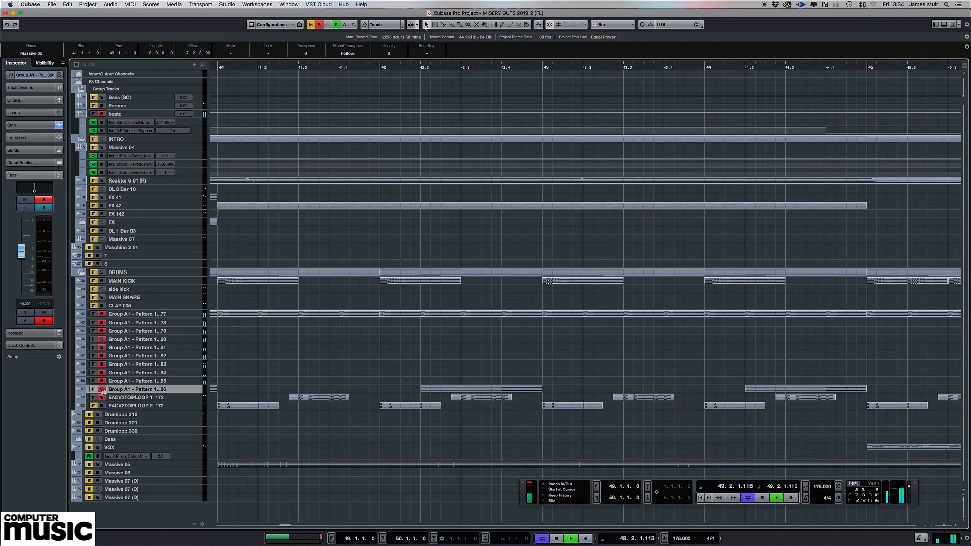
key("space")
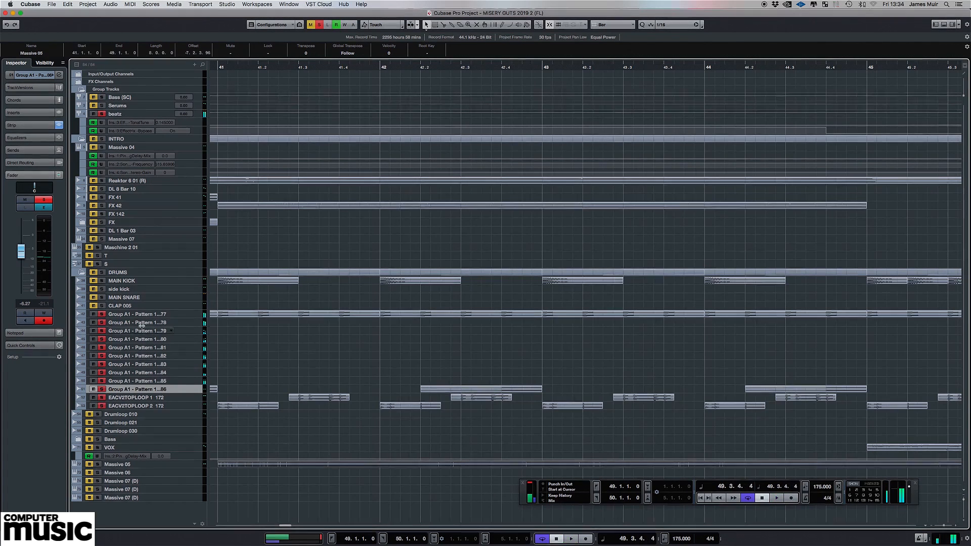
Compare the pan positions of Group A1 pattern tracks 77, 79, 81, 83, 85 and 86 with playback stopped
left_click(146, 315)
left_click(143, 333)
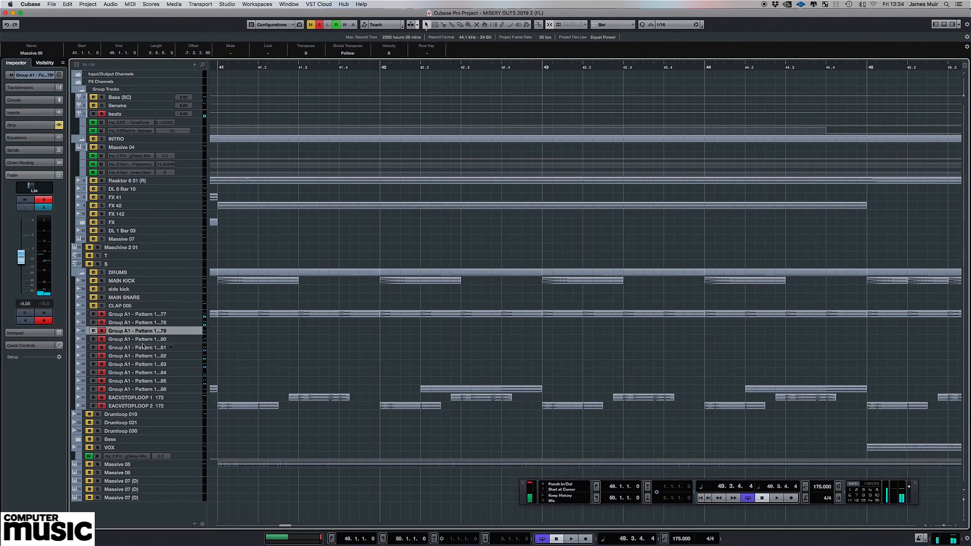
left_click(143, 348)
left_click(144, 365)
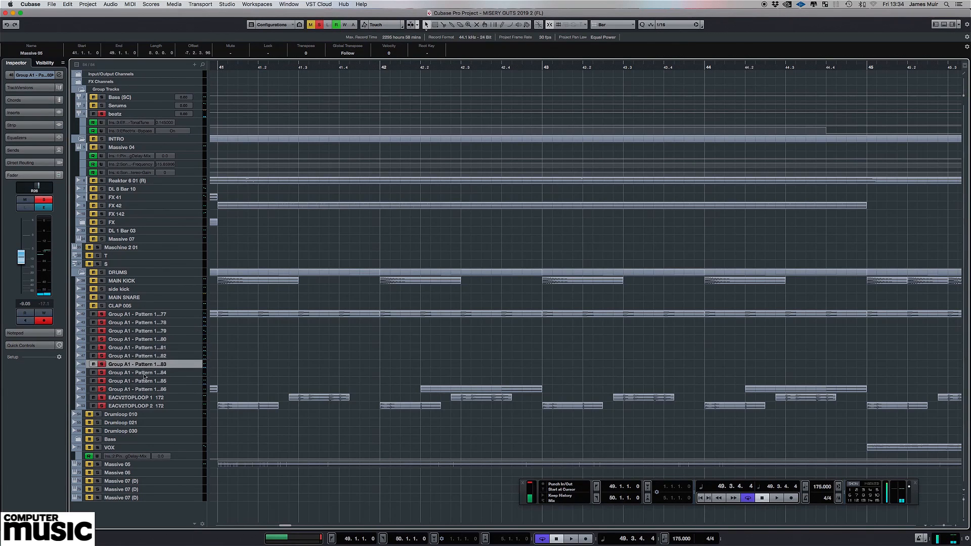
left_click(145, 381)
left_click(145, 390)
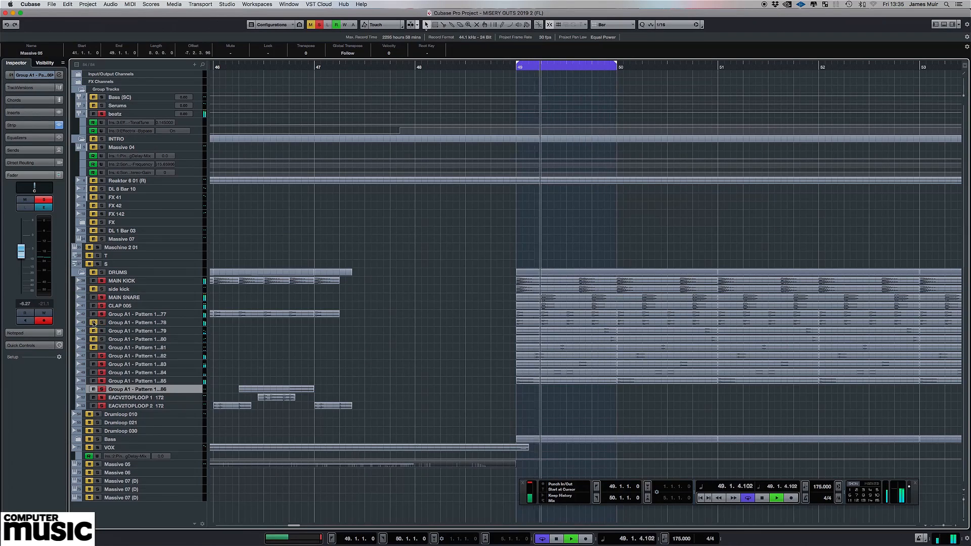
Bring Group A1 pattern tracks 77 through 81 back into the playing bar 49 loop, one after another
left_click(94, 314)
left_click(94, 323)
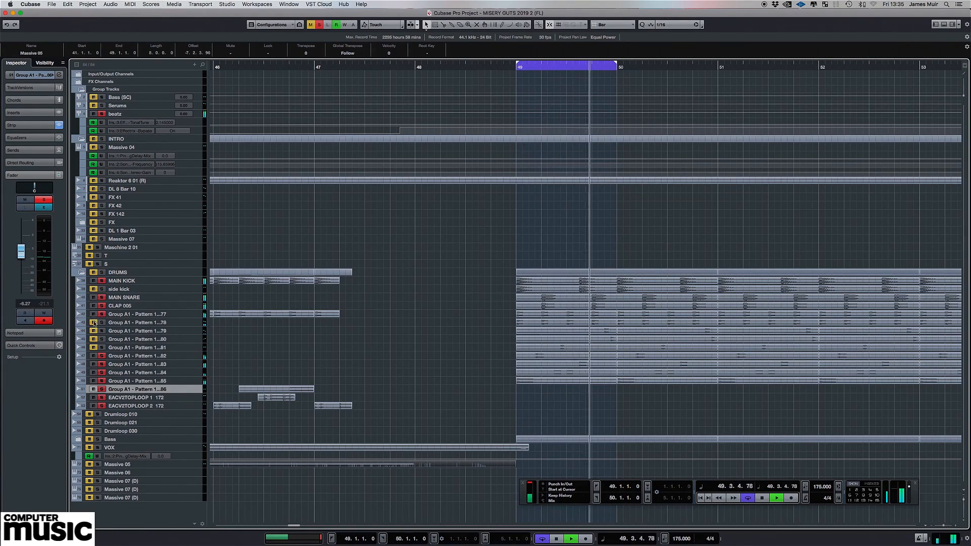
left_click(93, 332)
left_click(94, 339)
left_click(93, 348)
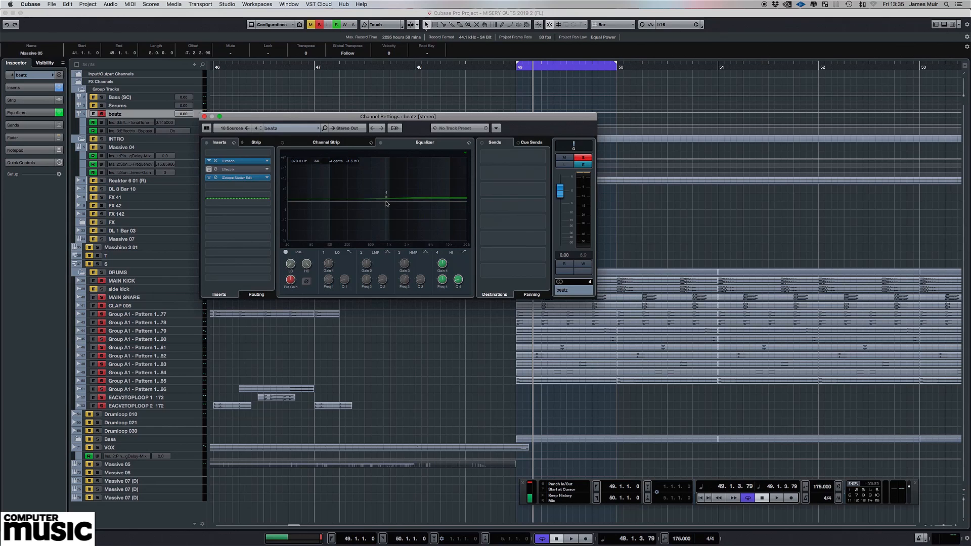
Audition the beatz group with its high equalizer band switched off and back on, and stop playback
key("space")
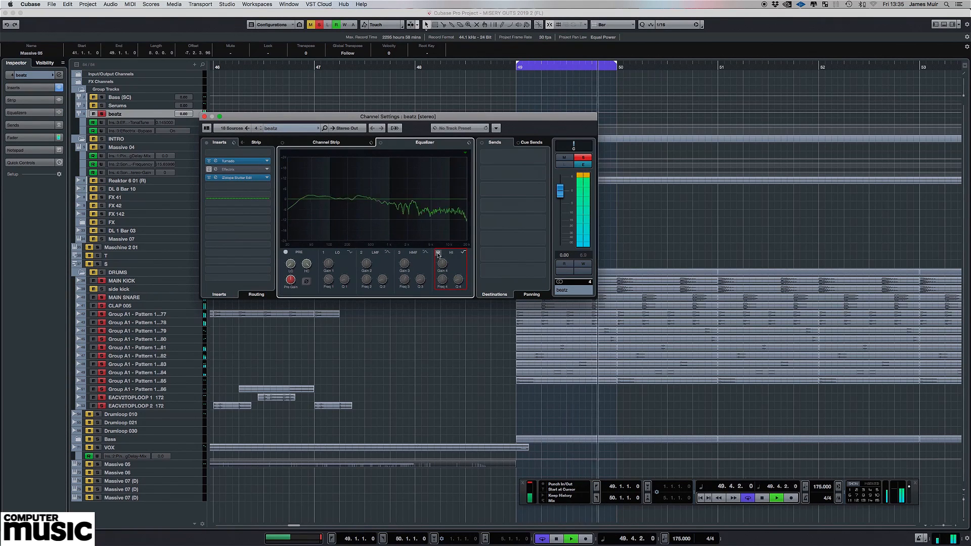
left_click(438, 252)
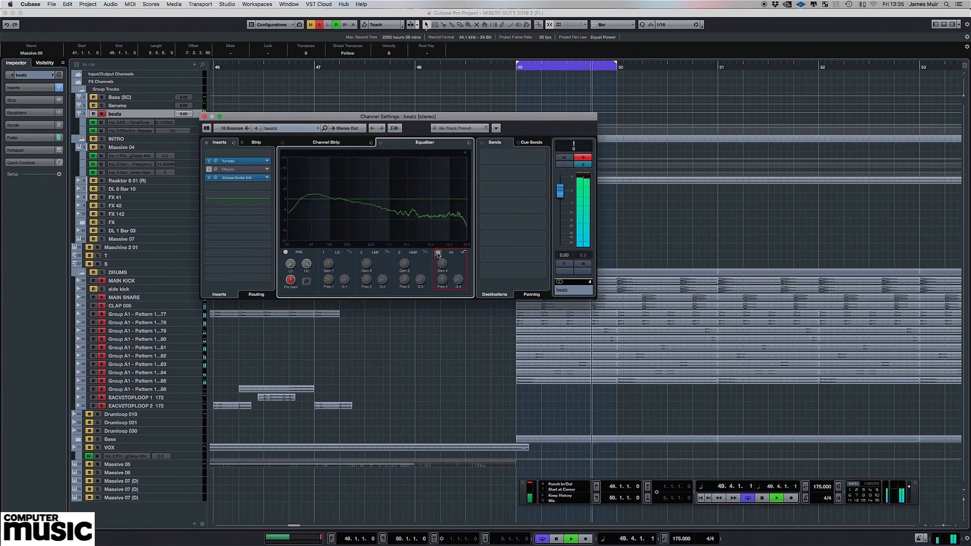
left_click(438, 252)
key("space")
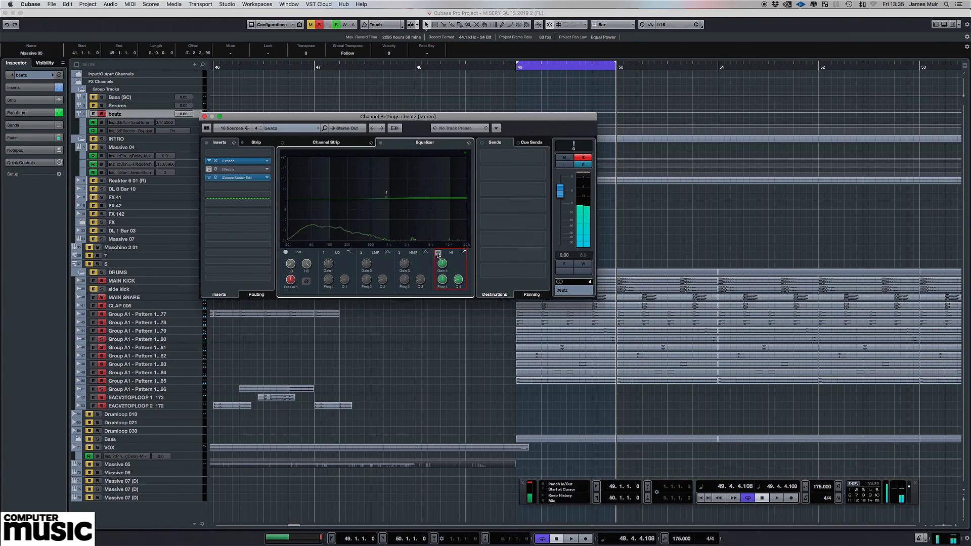
Check the second insert effect on the beatz channel and close the channel settings
left_click(216, 170)
left_click(215, 170)
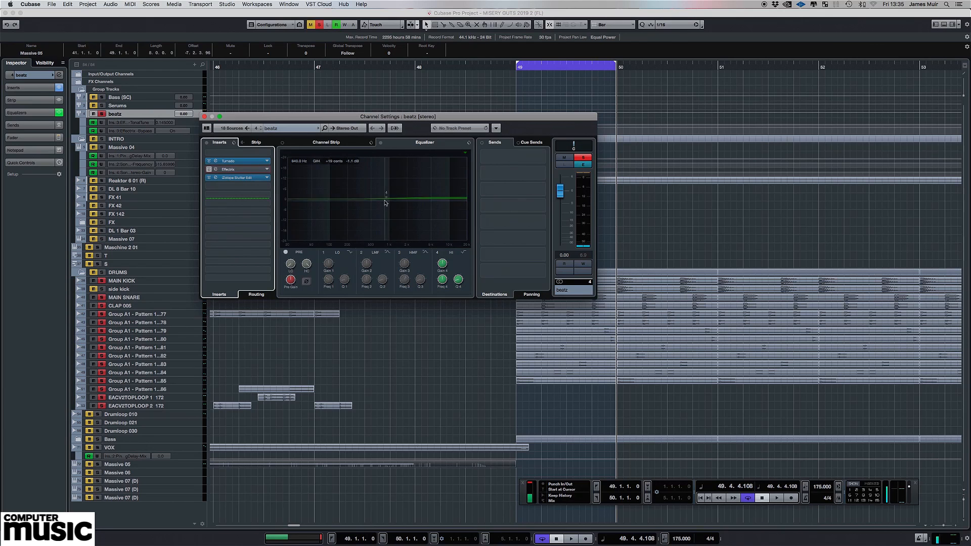
left_click(204, 117)
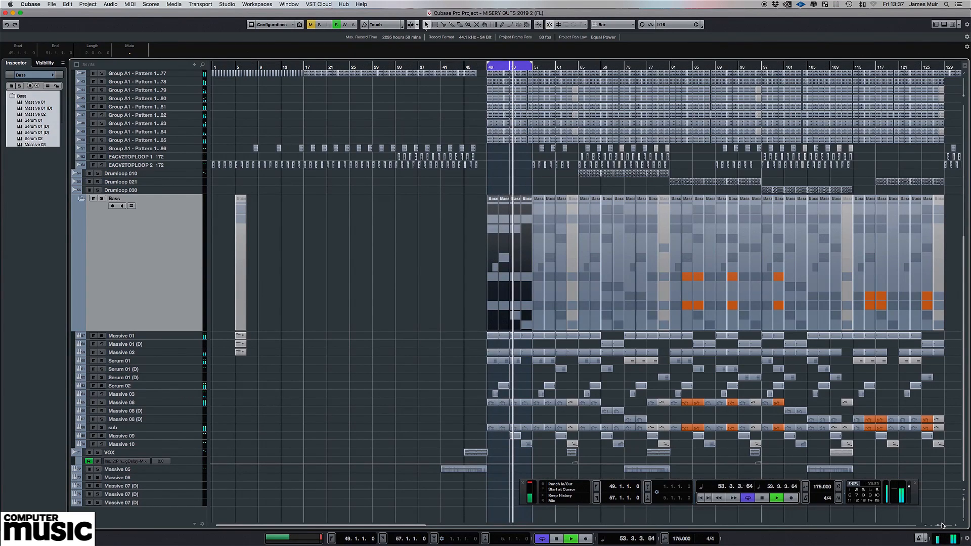
Zoom in on the bar 49 to 57 loop and collapse the DRUMS folder to reach the bass tracks
left_click_drag(937, 525, 941, 525)
scroll(303, 283, "up", 10)
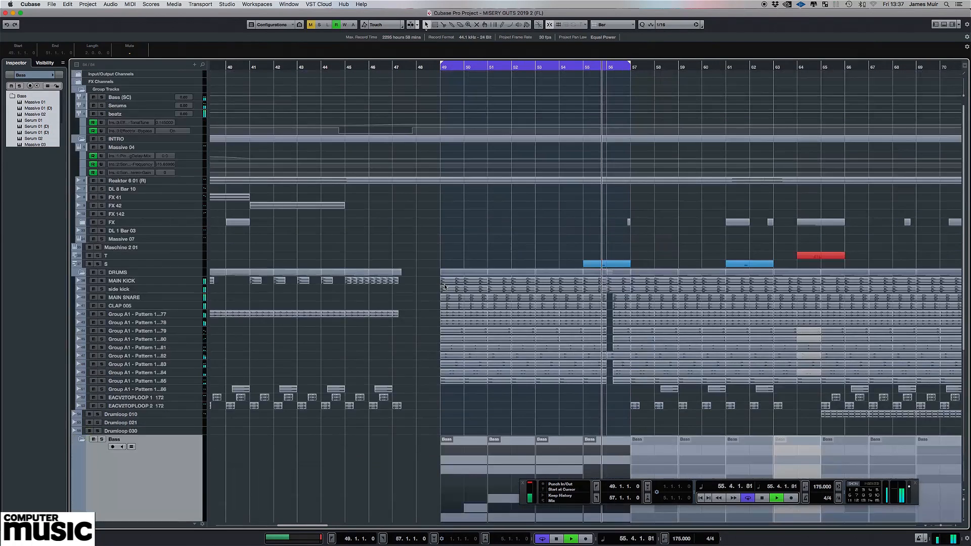
left_click(87, 274)
scroll(553, 263, "down", 5)
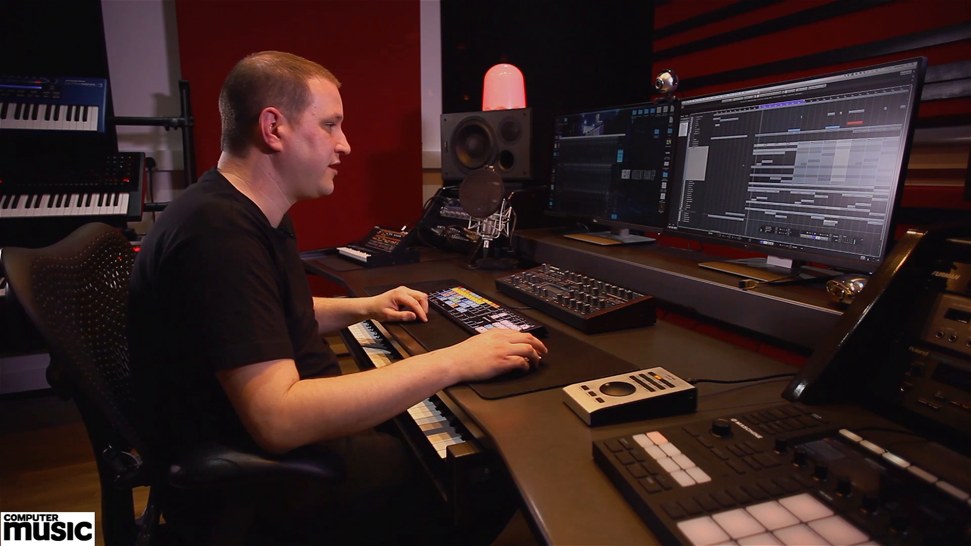
Open the Massive instrument on the Massive 01 track and examine its performer modulation patterns, including performer 6
left_click(700, 182)
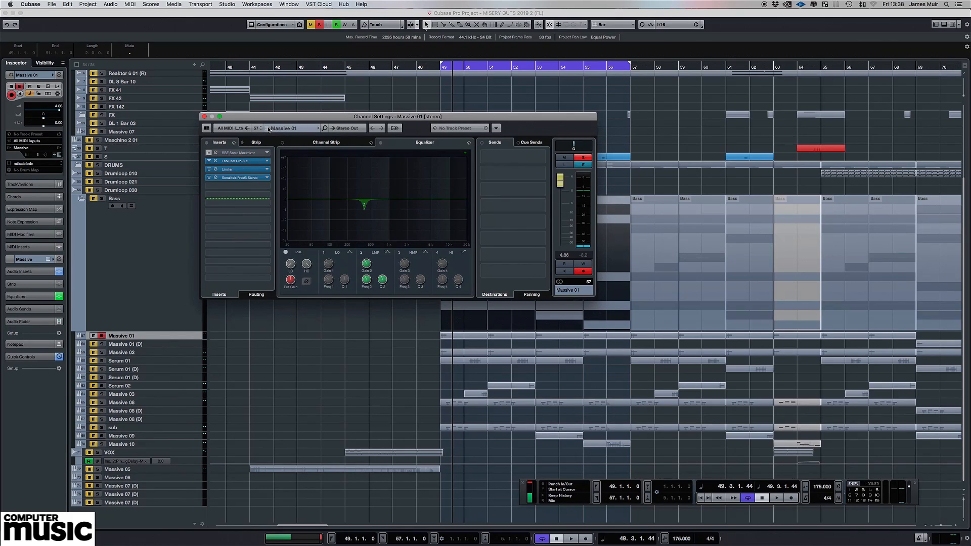
key("shift+e")
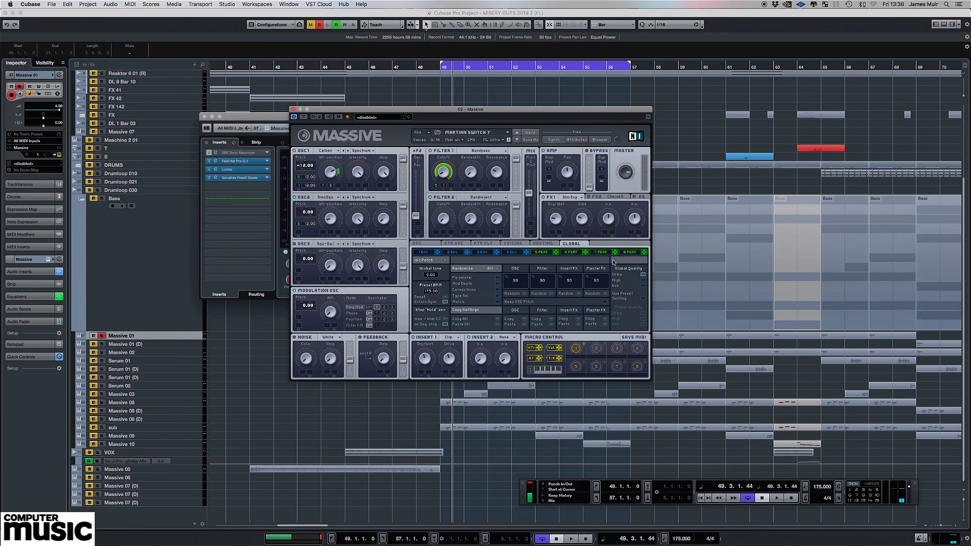
left_click(570, 252)
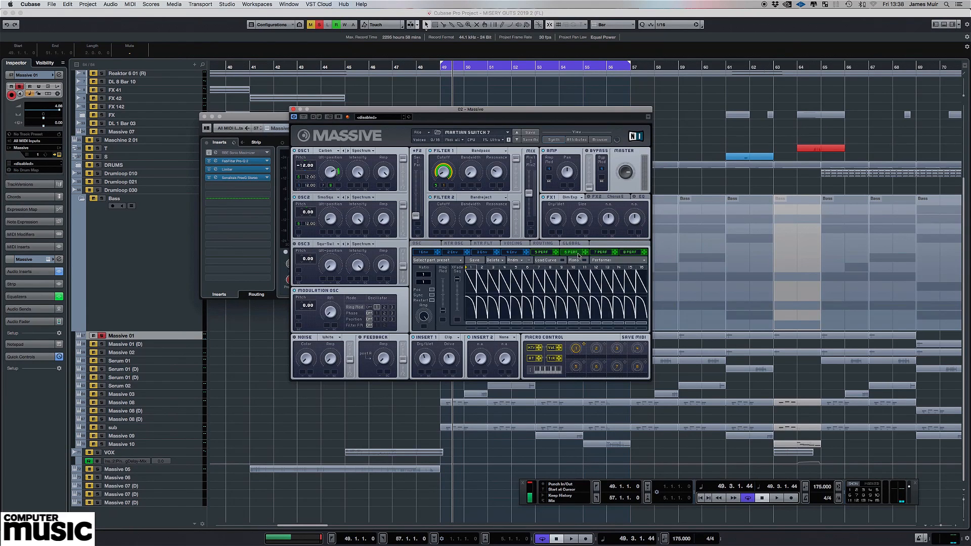
left_click(629, 253)
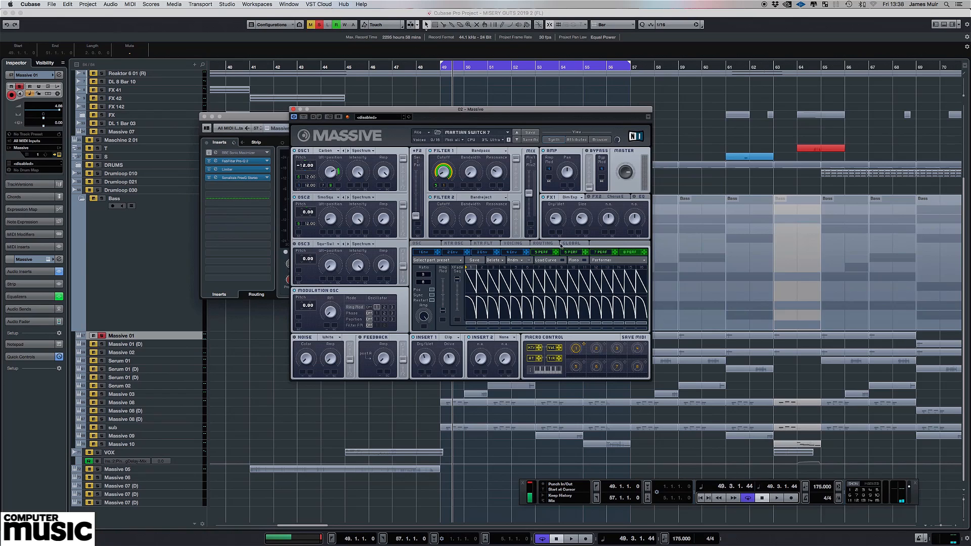
left_click(573, 255)
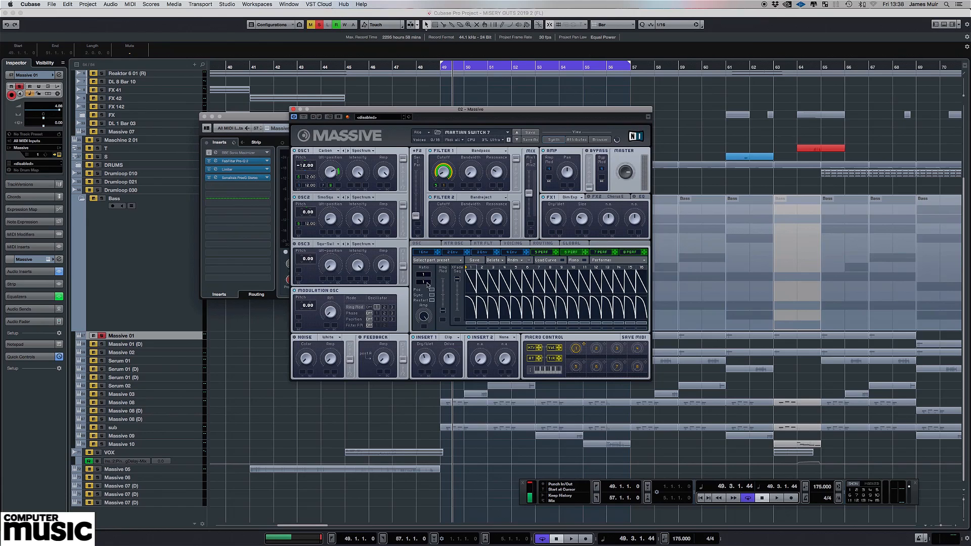
Adjust the ratio of performer 6 in Massive and close the instrument window
left_click_drag(429, 286, 427, 283)
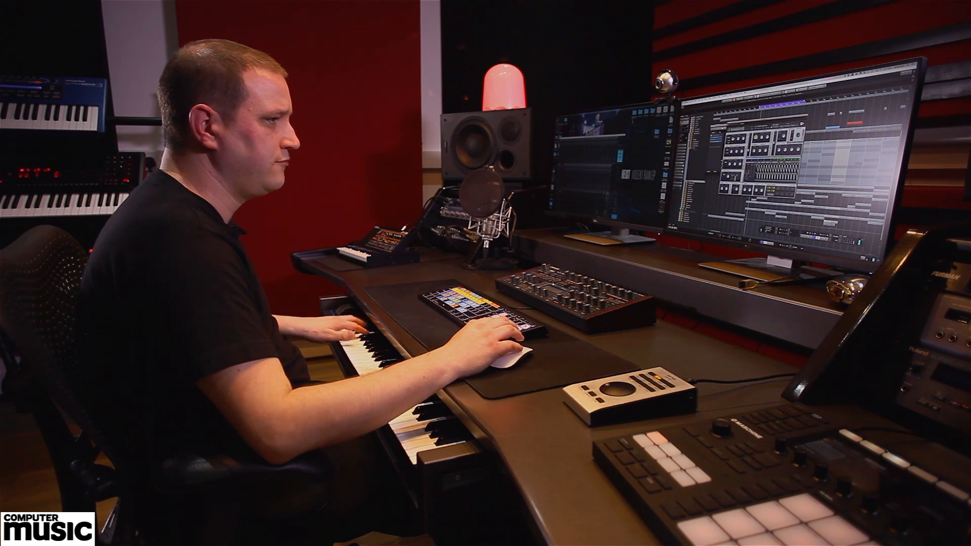
left_click(786, 161)
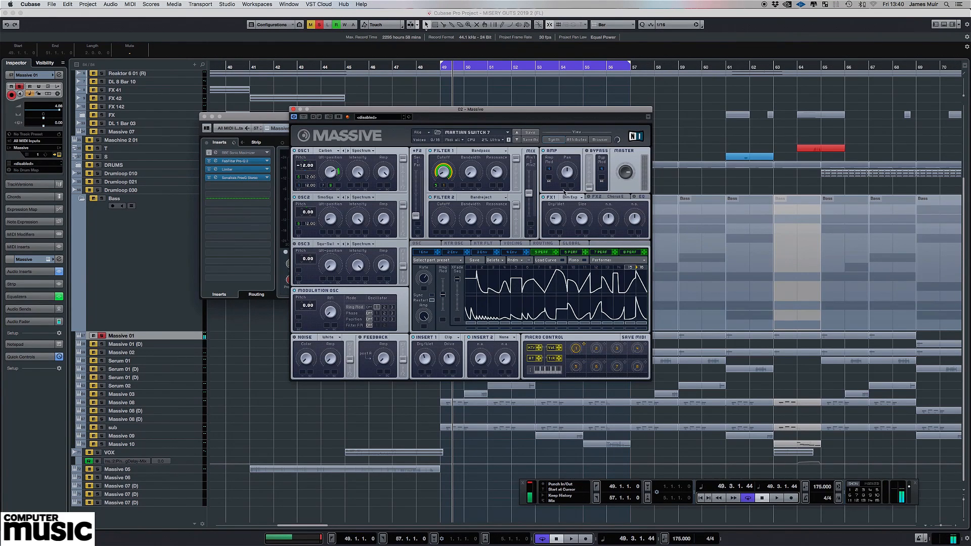
left_click(292, 110)
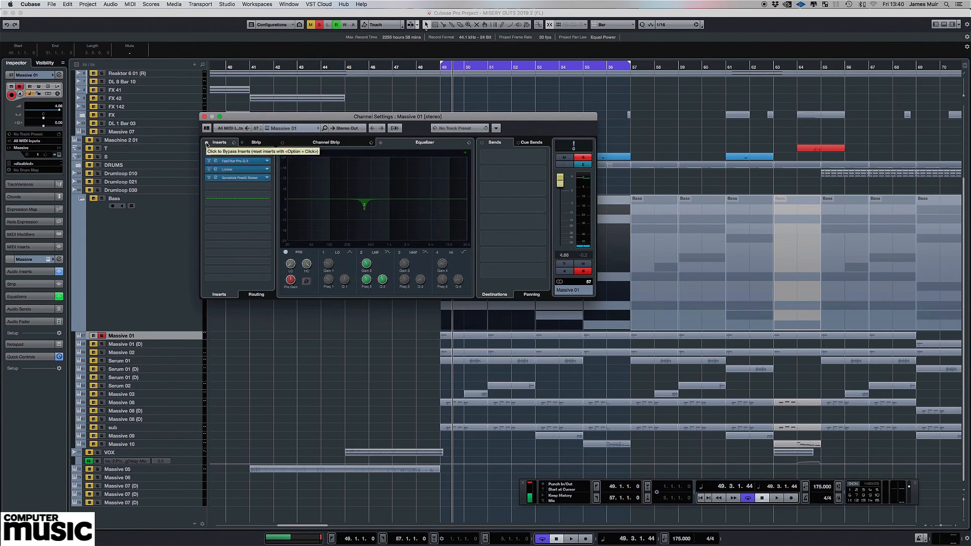
Bypass all inserts on the Massive 01 channel and toggle its low-mid equalizer band for comparison
left_click(207, 145)
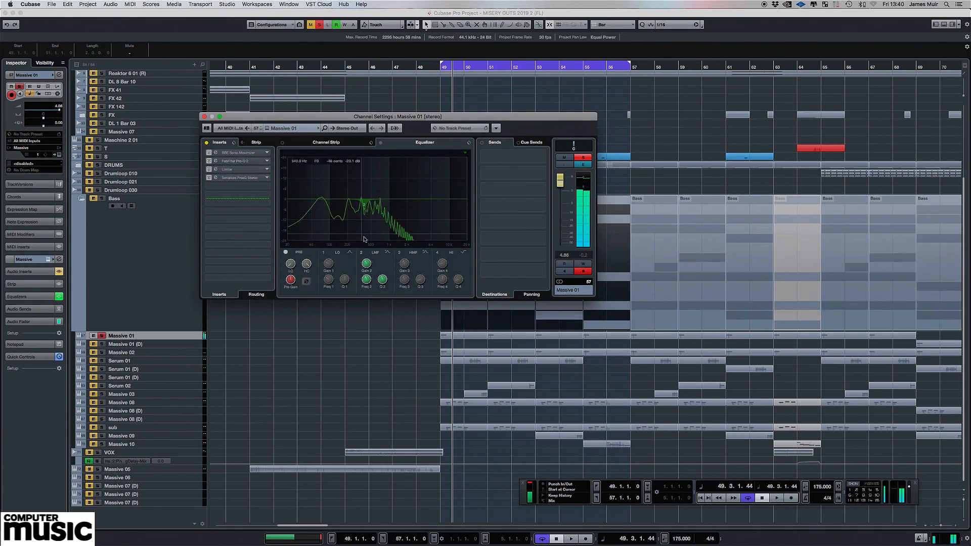
left_click(361, 253)
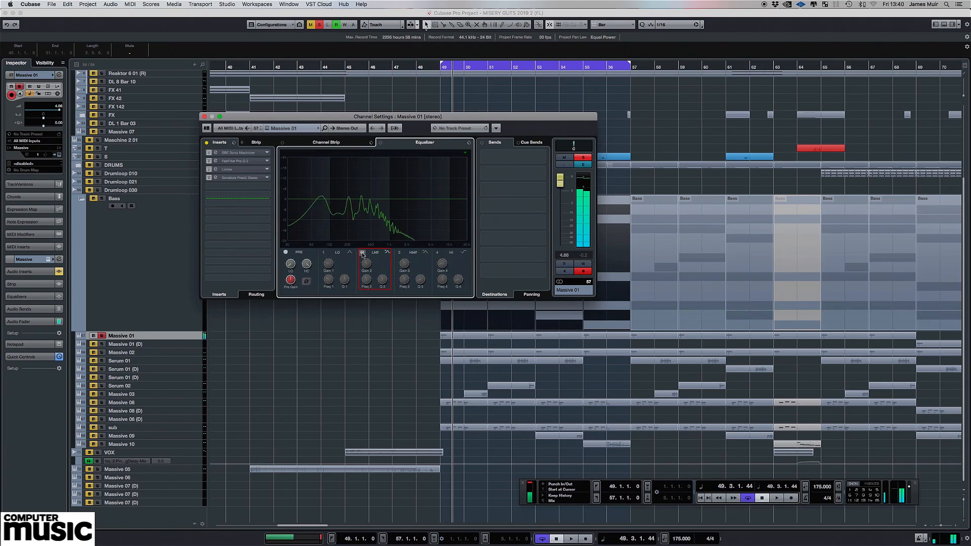
left_click(362, 253)
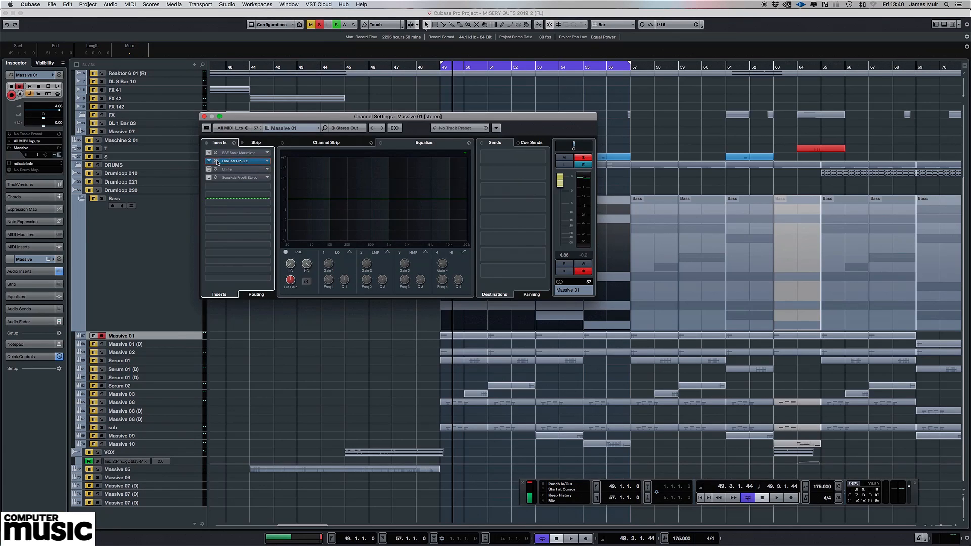
Open the FabFilter Pro-Q 2 insert on Massive 01 and compare the bass with the plug-in bypassed and active
left_click(217, 160)
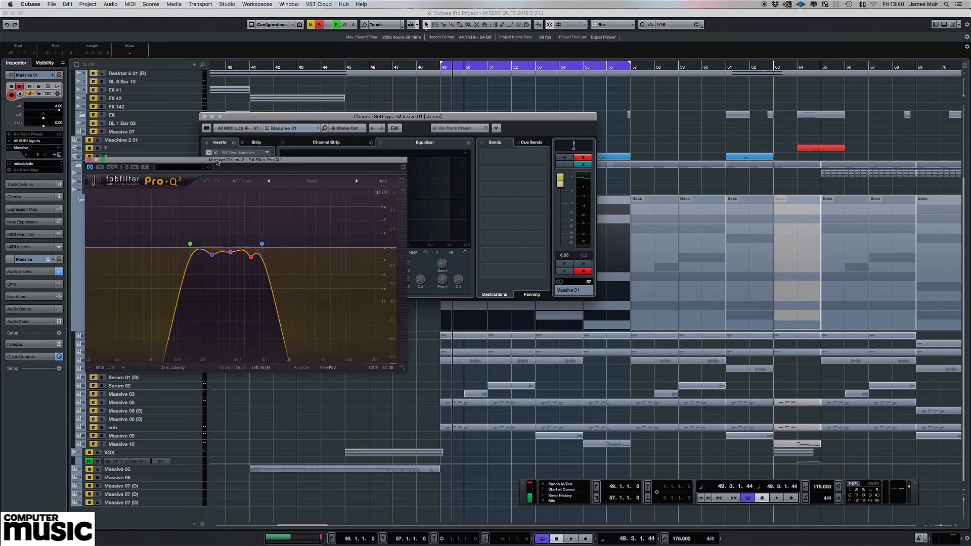
left_click_drag(216, 161, 495, 161)
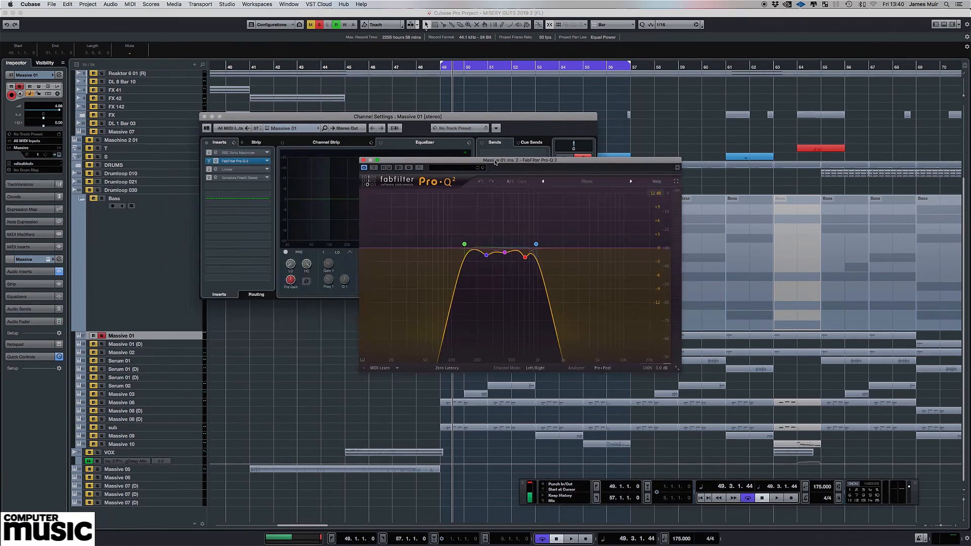
left_click(374, 168)
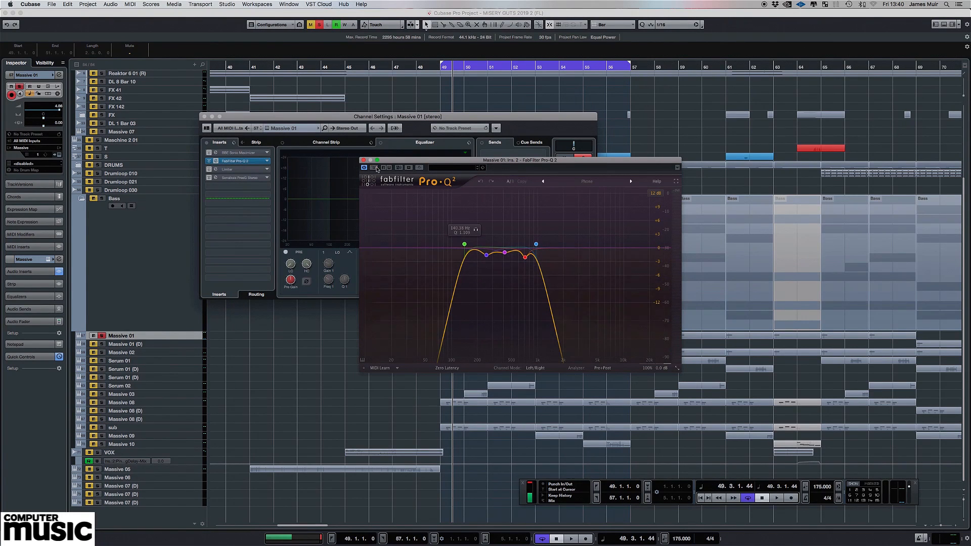
key("space")
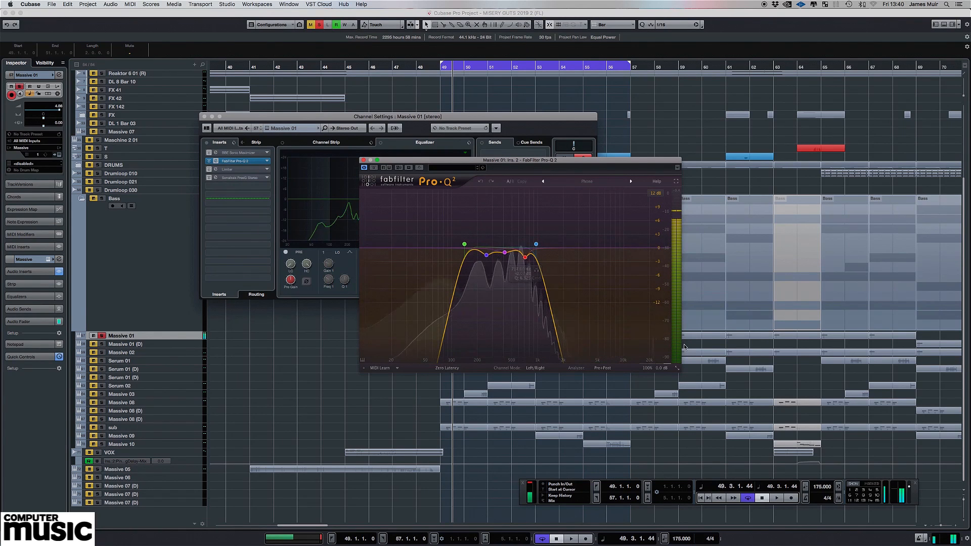
left_click(374, 168)
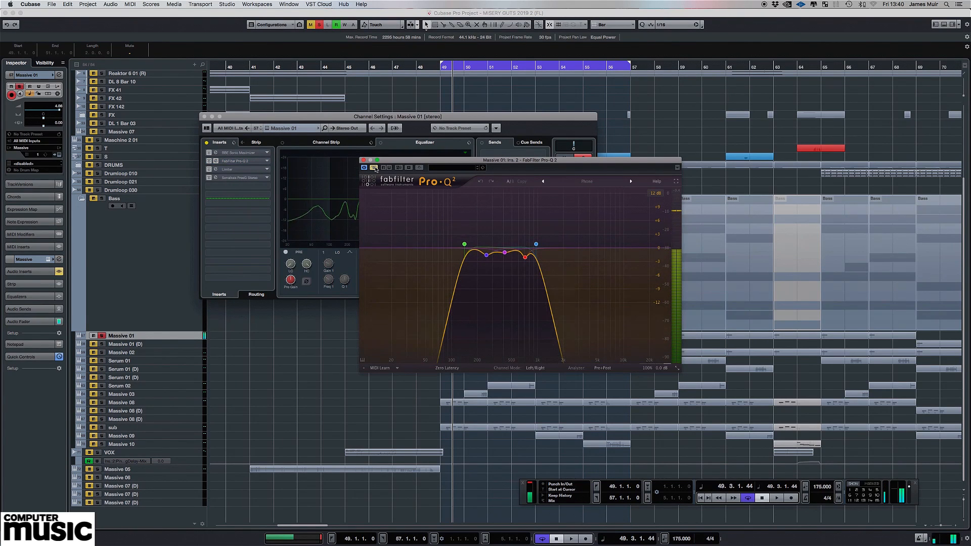
left_click(375, 168)
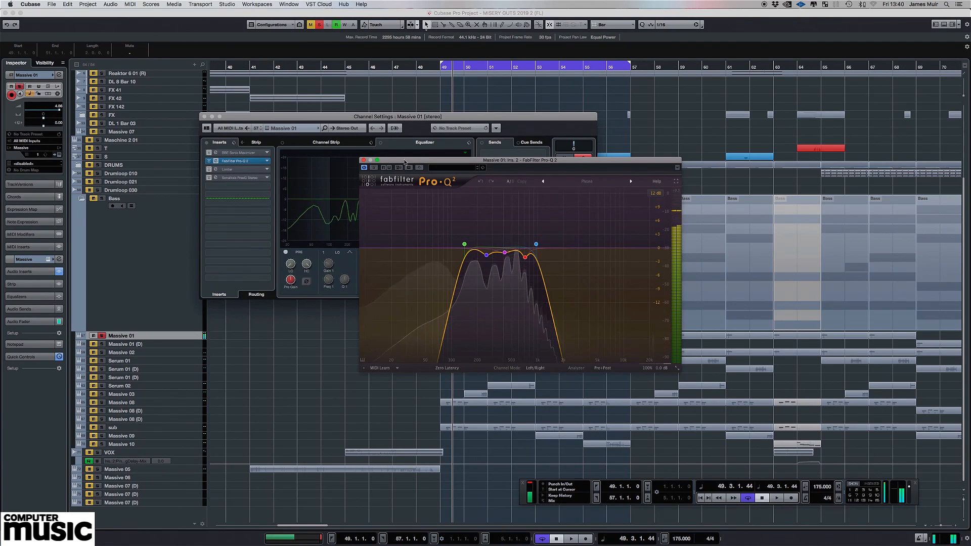
Move the Pro-Q 2 window clear of the channel equalizer and compare the spectrum with the plug-in bypassed and active
left_click_drag(417, 160, 605, 155)
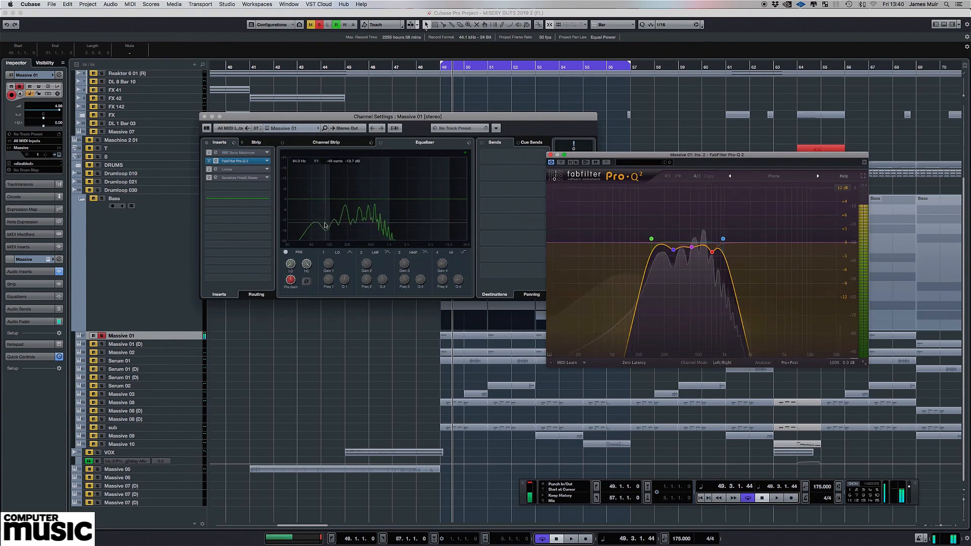
left_click(561, 162)
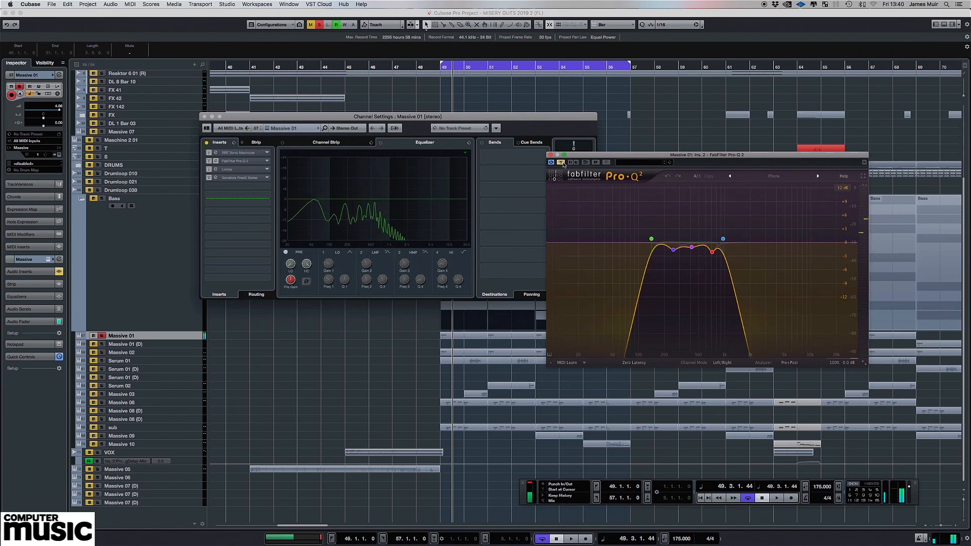
left_click(561, 163)
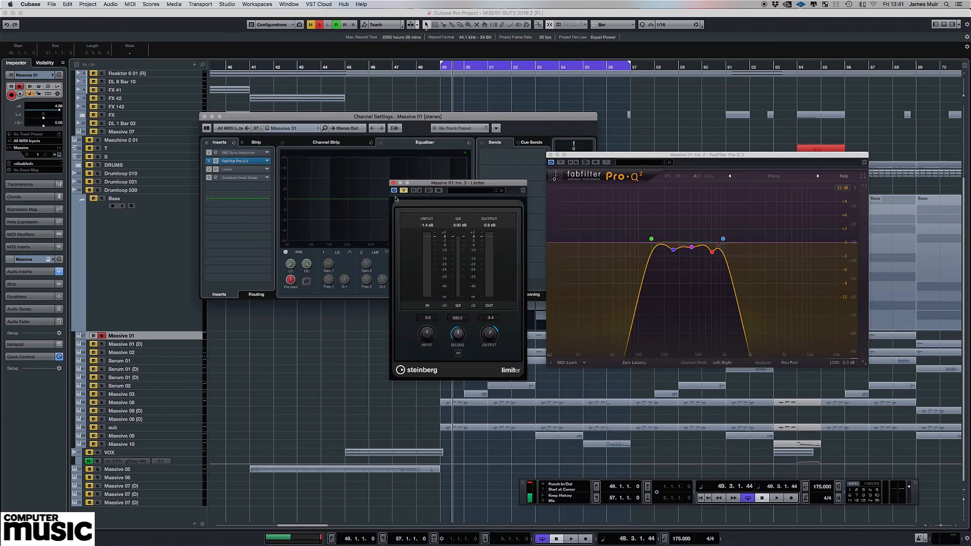
Compare the Massive 01 bass with the Limiter insert bypassed and active, leaving the Limiter active
left_click(404, 191)
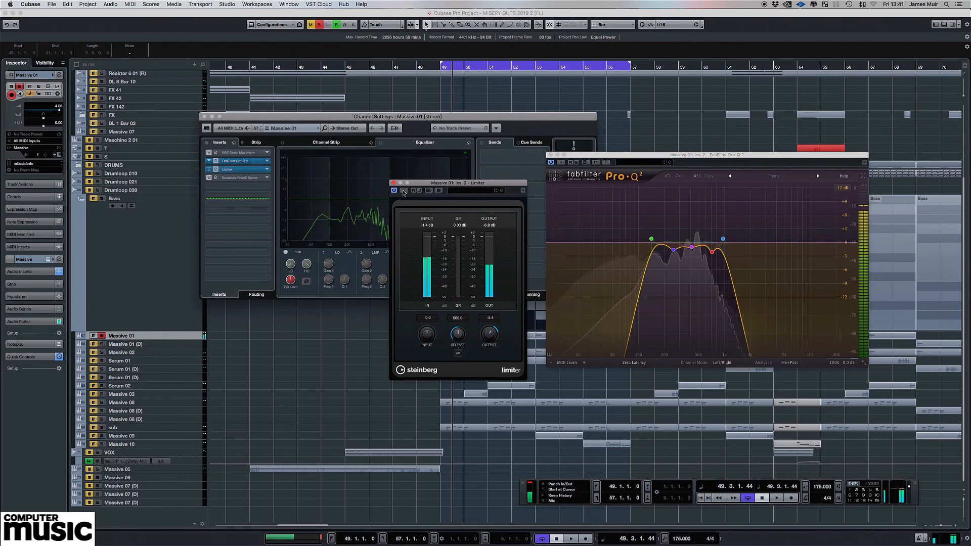
left_click(404, 191)
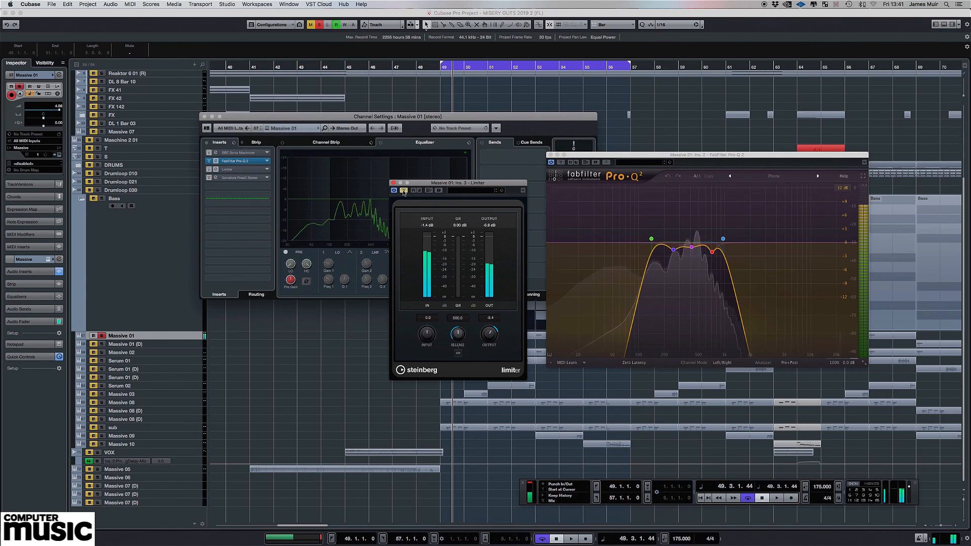
left_click(403, 192)
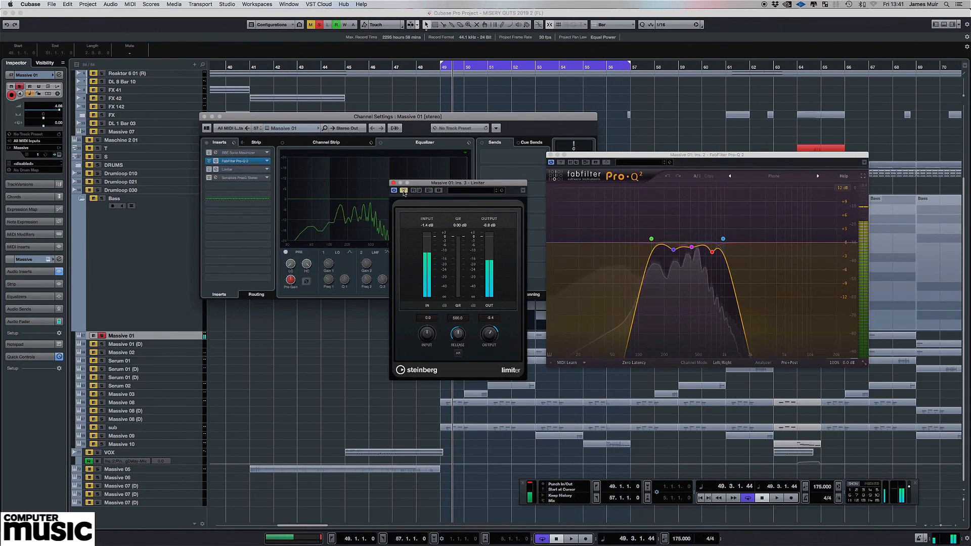
Open the Sonalksis FreeG insert on Massive 01 and move its window clear of the Limiter
left_click(217, 178)
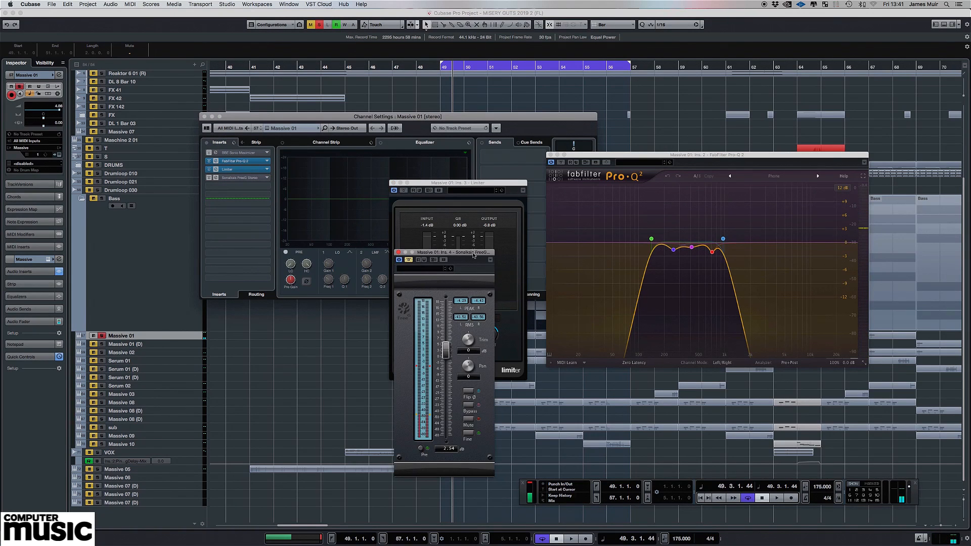
left_click_drag(472, 254, 354, 209)
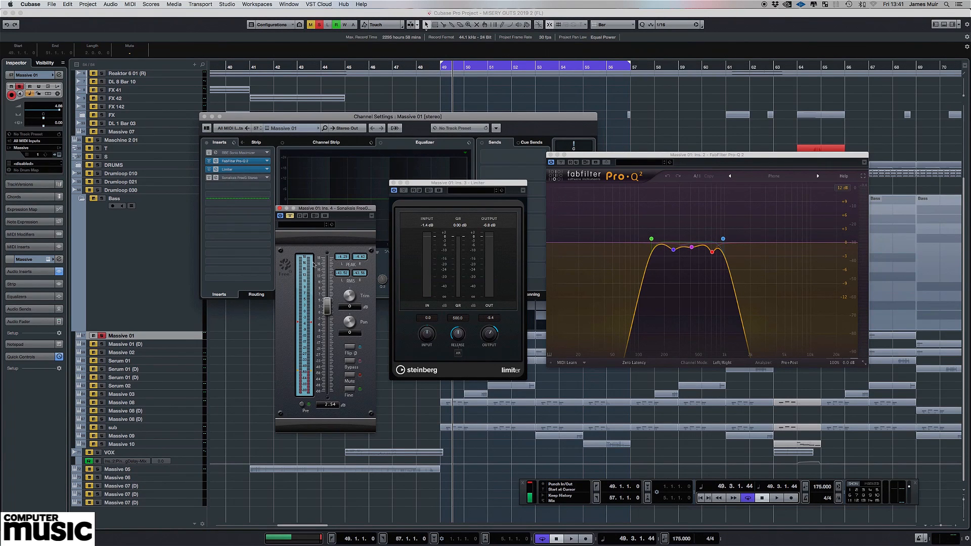
left_click_drag(340, 209, 315, 208)
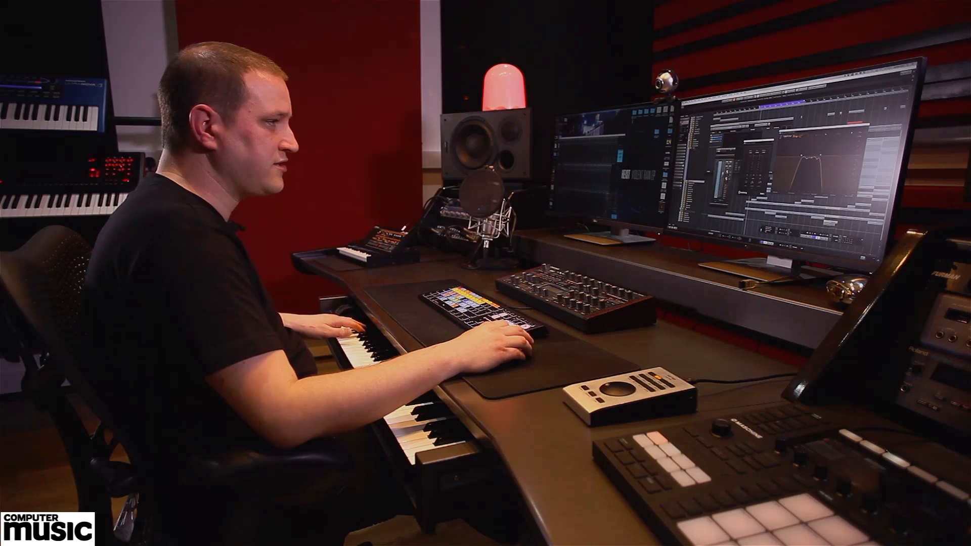
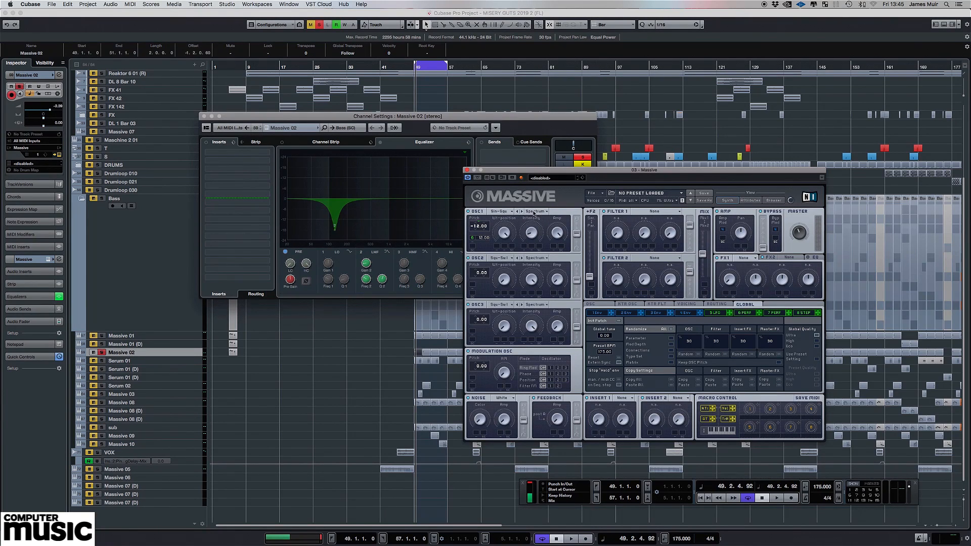
Arrange the Massive 02 channel settings and the Massive instrument window side by side without overlap
left_click_drag(335, 118, 281, 109)
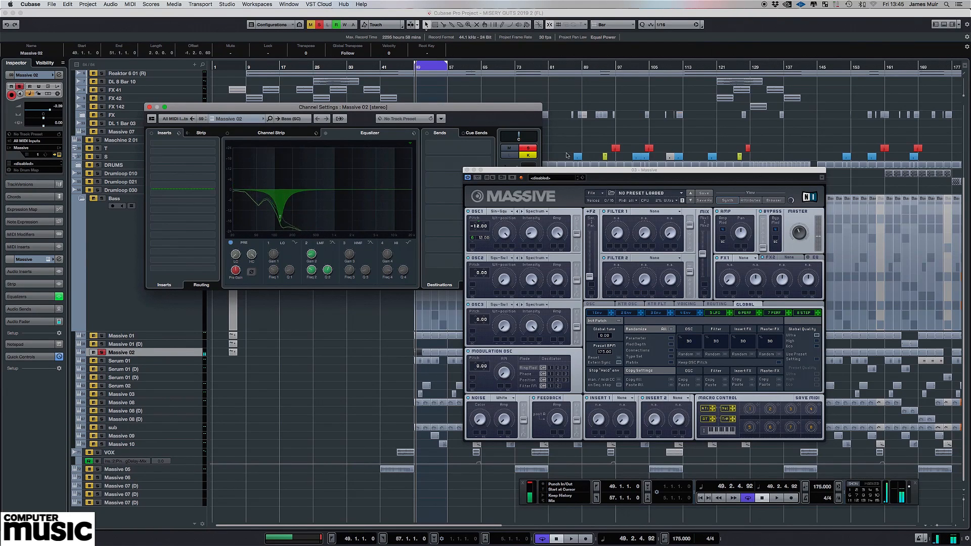
left_click_drag(567, 173, 752, 195)
left_click_drag(508, 108, 613, 203)
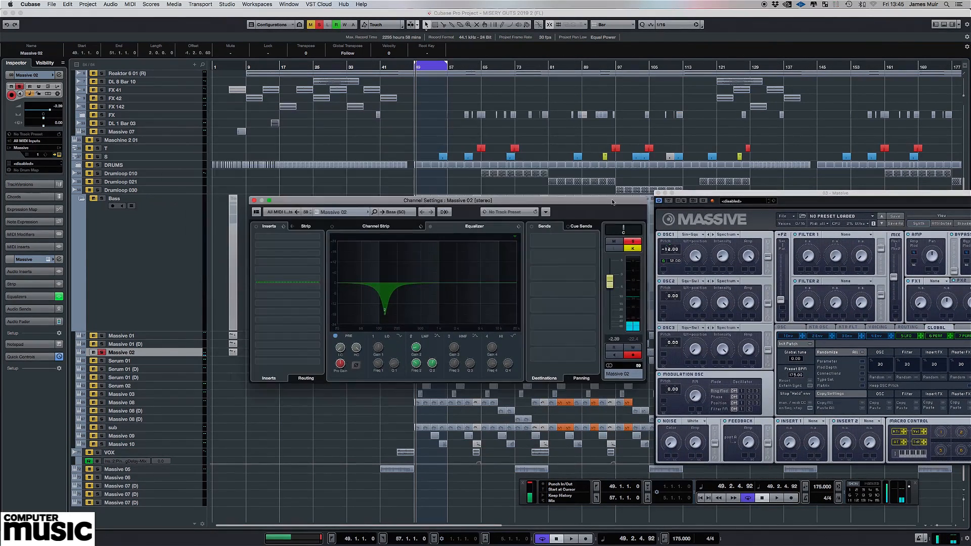
Play the Massive 02 bass and examine the low-mid cut in its channel equalizer
key("space")
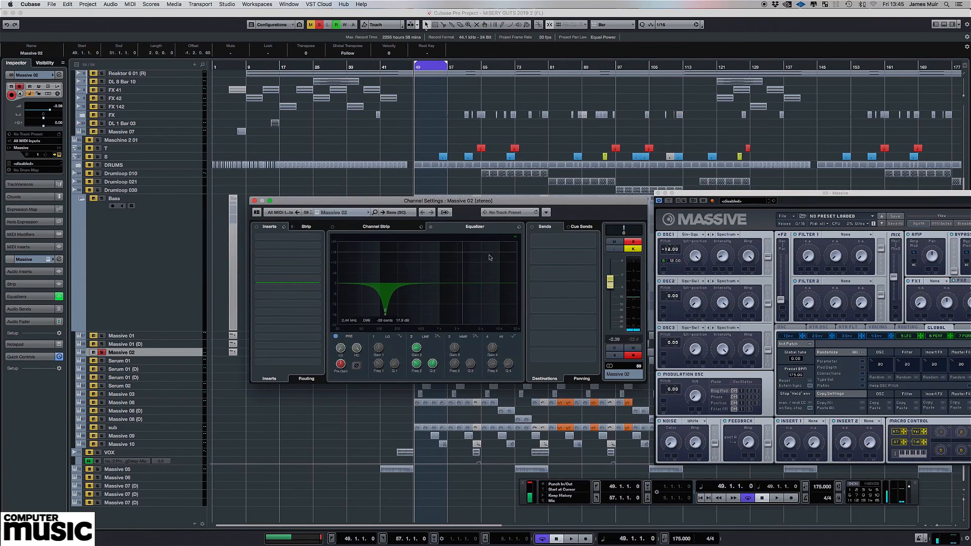
key("space")
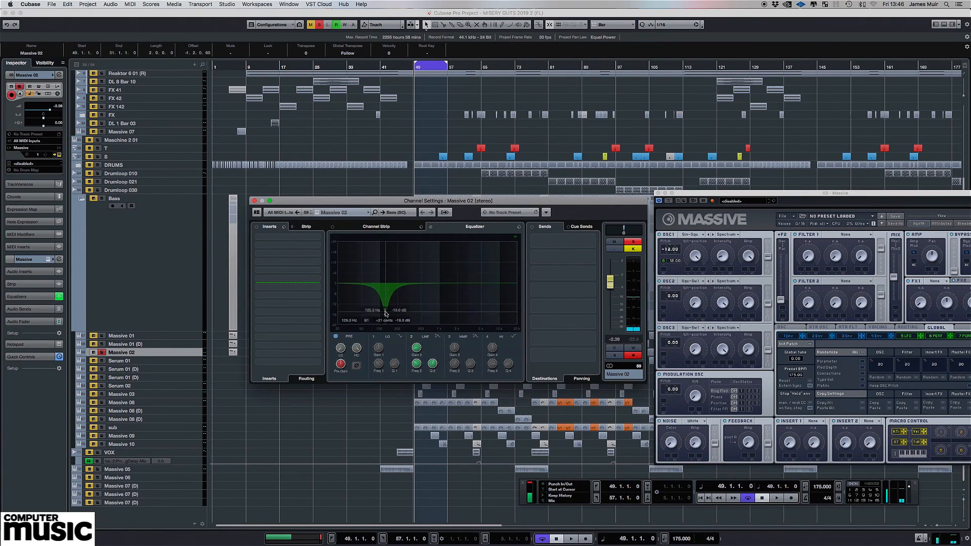
left_click_drag(385, 310, 386, 309)
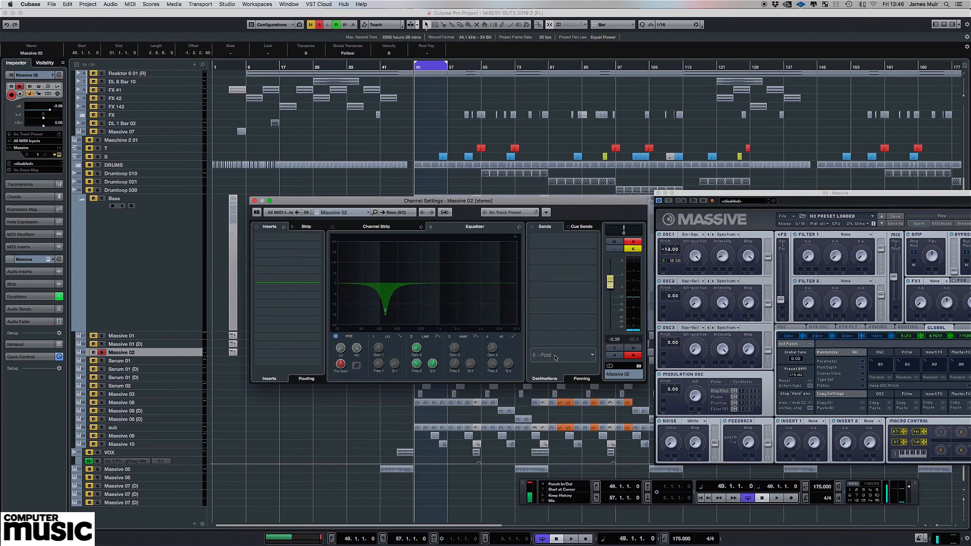
key("space")
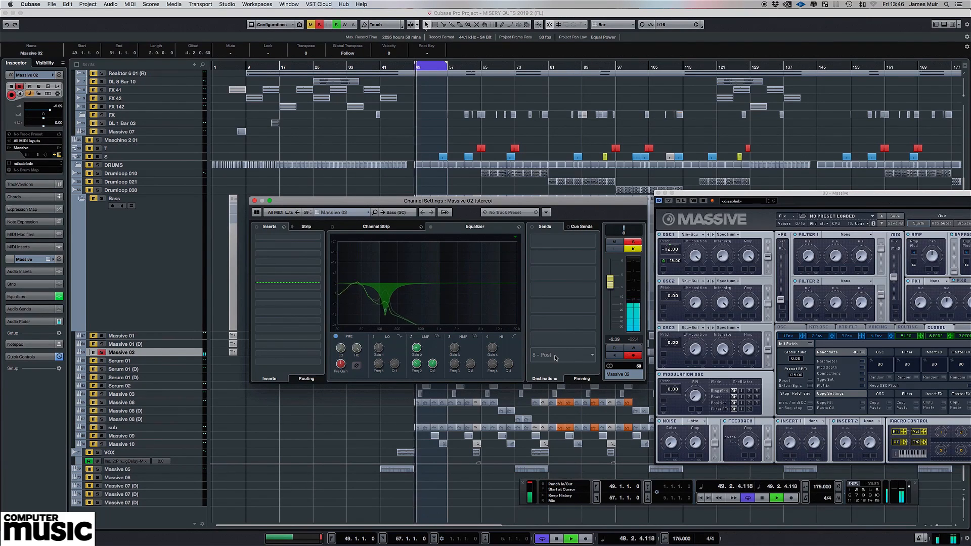
key("space")
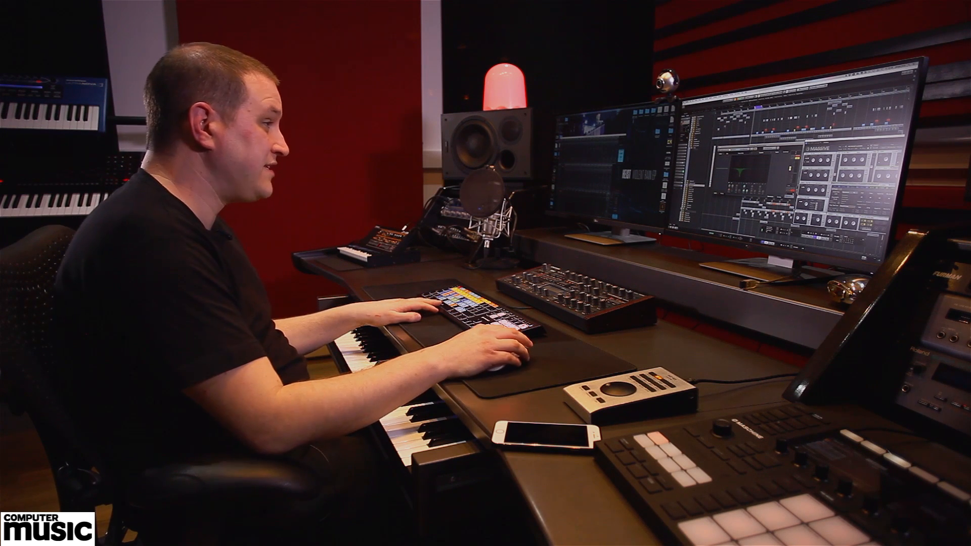
key("super+w")
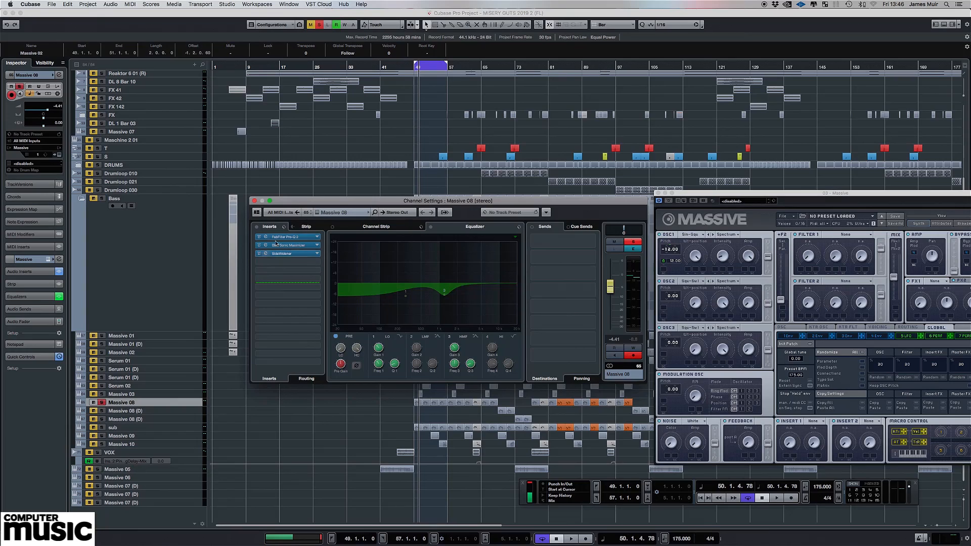
Bypass all inserts on the Massive 08 channel and switch off equalizer bands 1 and 3, then audition the dry bass
left_click(257, 227)
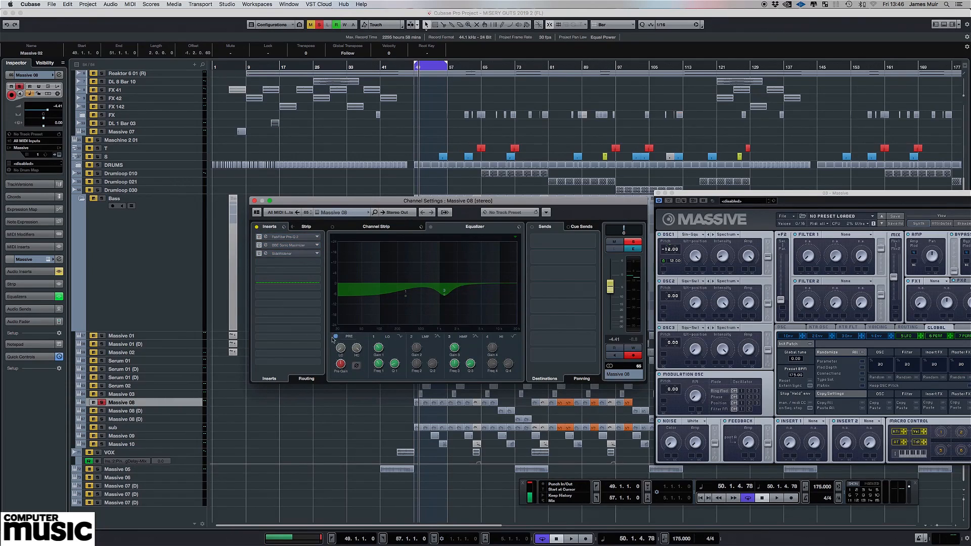
left_click(374, 336)
left_click(450, 336)
key("space")
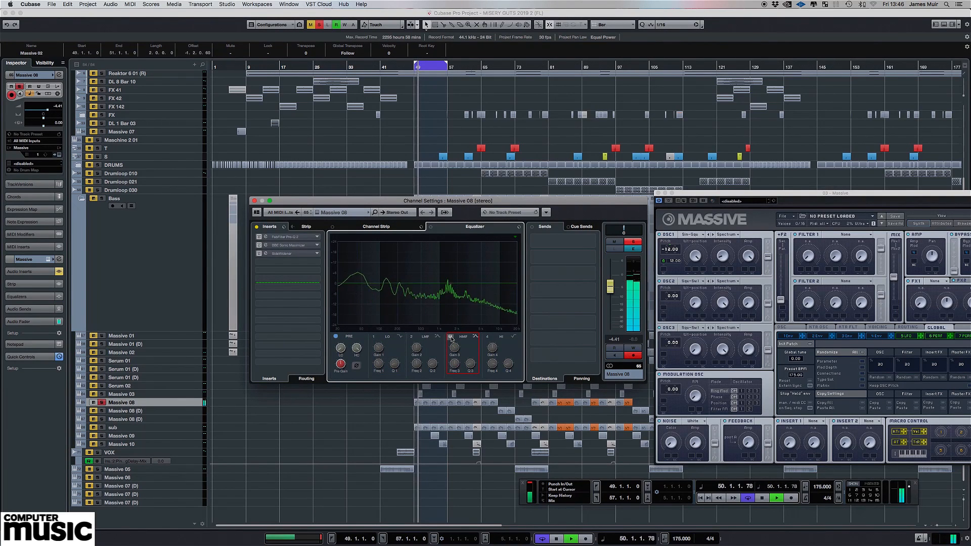
Move the Massive 08 channel settings higher, audition the unprocessed bass from the loop start and reopen the channel settings
left_click_drag(452, 201, 444, 116)
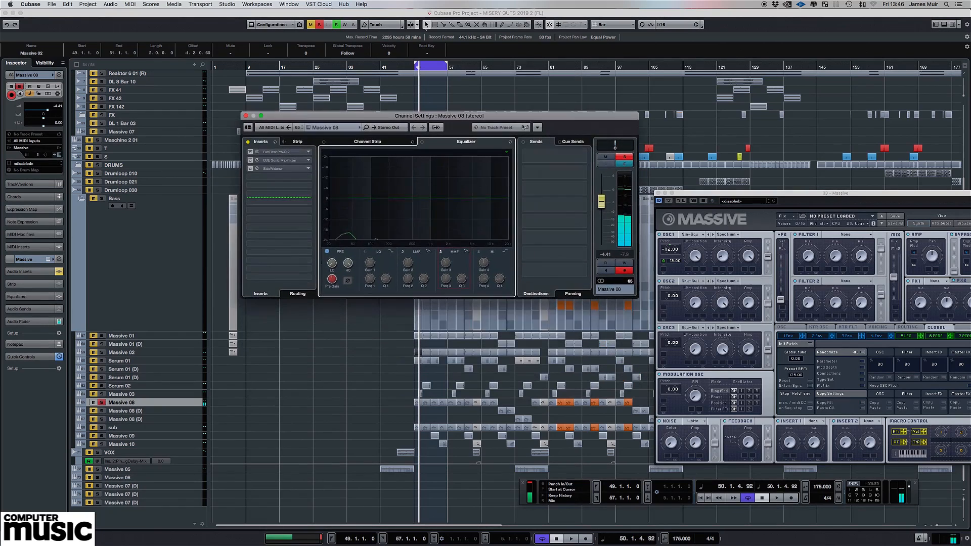
left_click(418, 404)
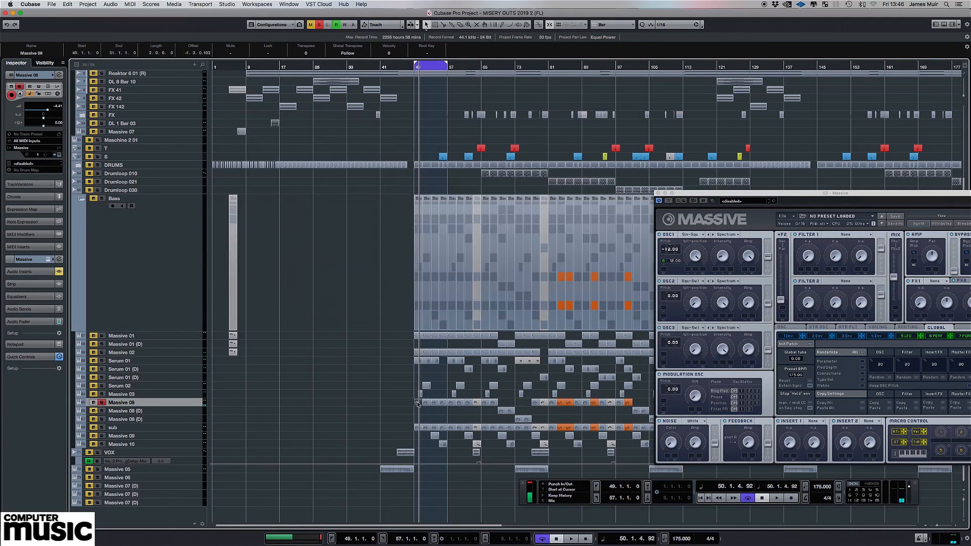
key("space")
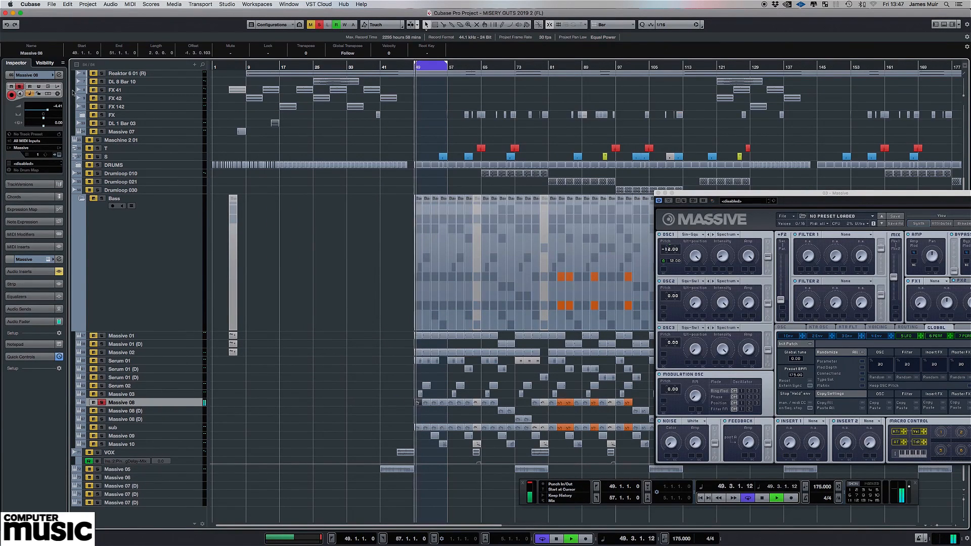
left_click(59, 75)
key("space")
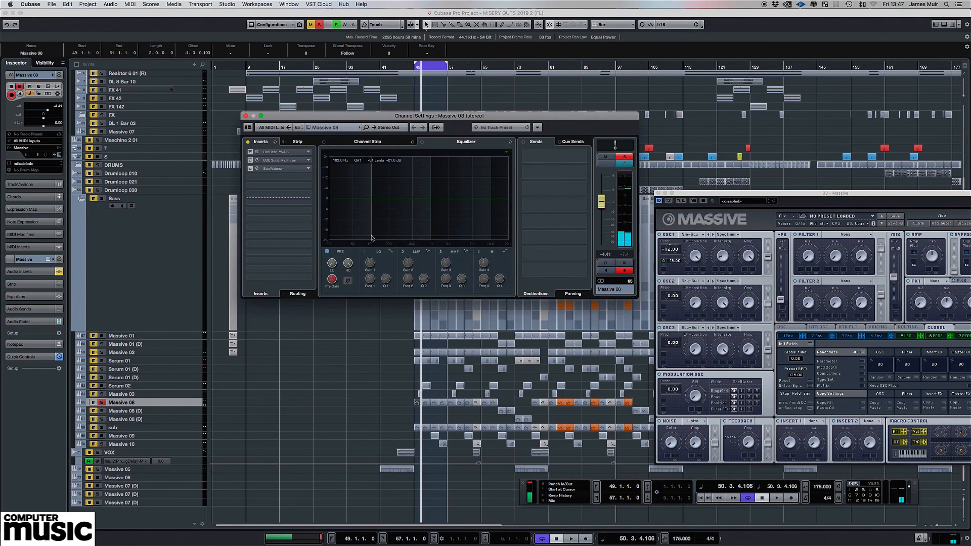
Open the FabFilter Pro-Q 2 insert on Massive 08 and audition the bass with the plug-in active
left_click(263, 152)
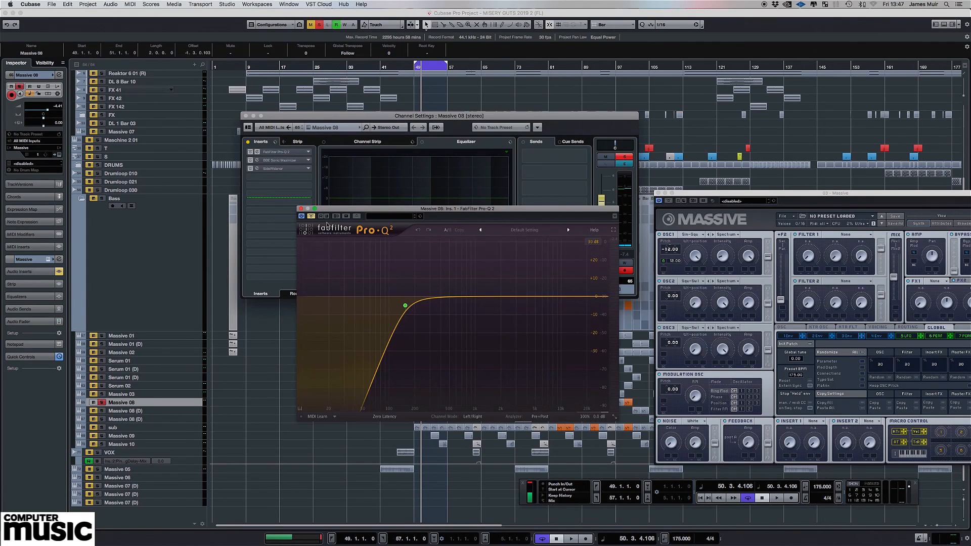
key("space")
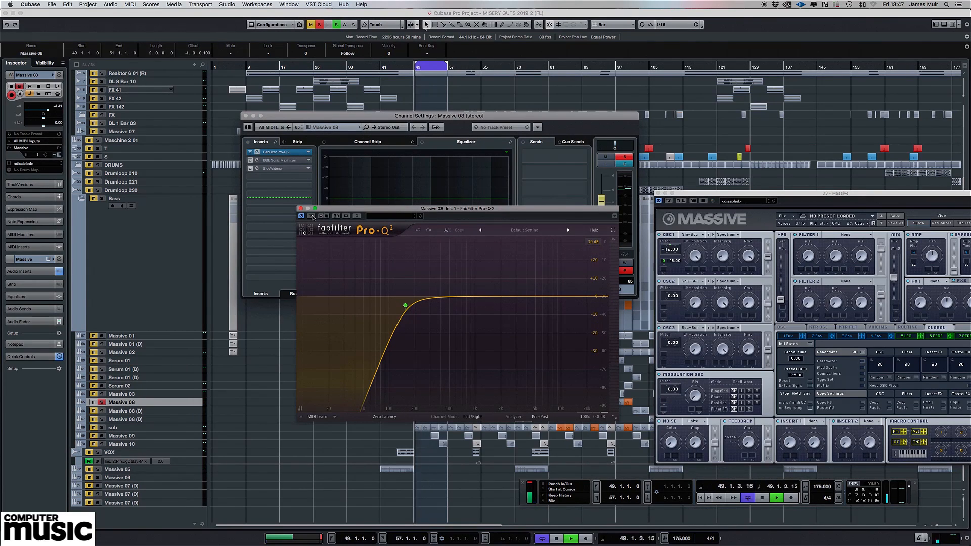
key("space")
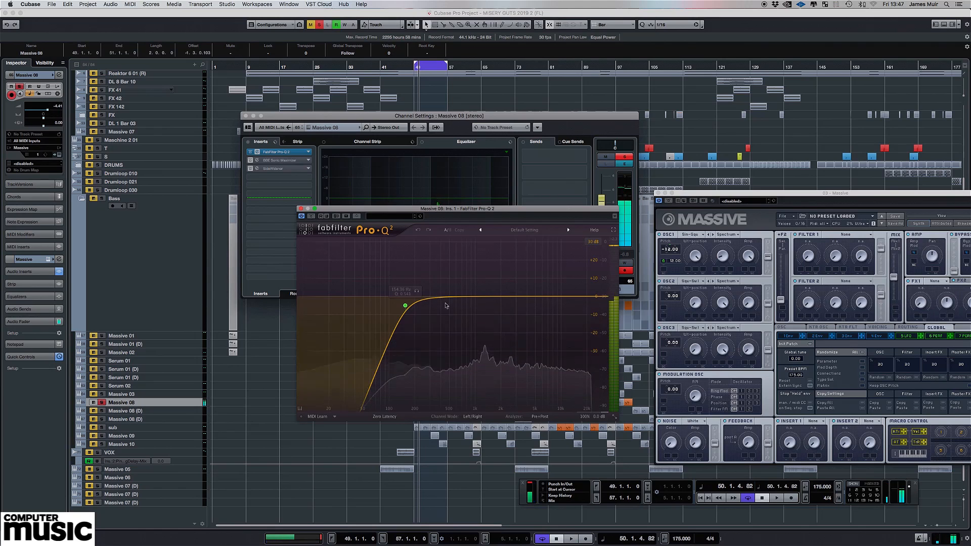
Open the BBE Sonic Maximizer insert on Massive 08, move its window aside and activate it during playback
left_click(257, 161)
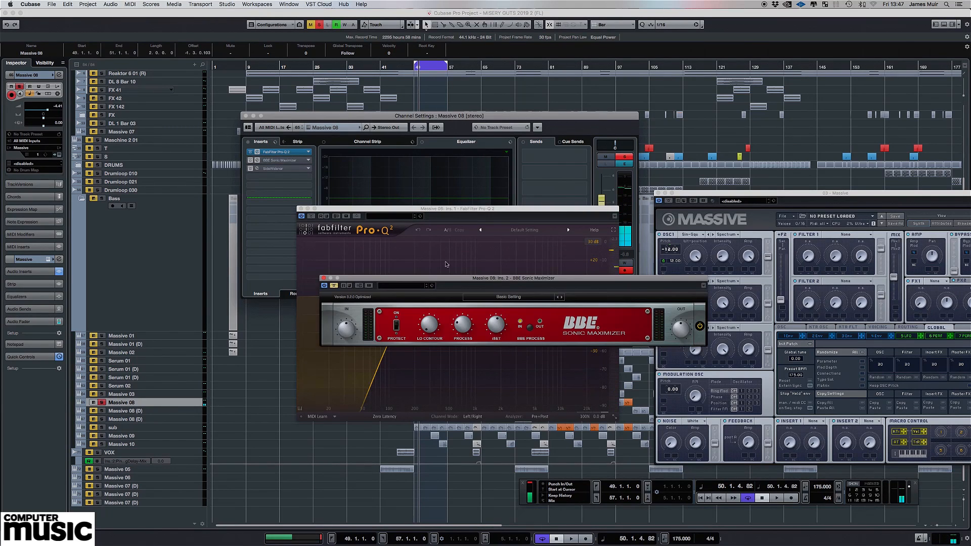
left_click_drag(529, 284, 401, 226)
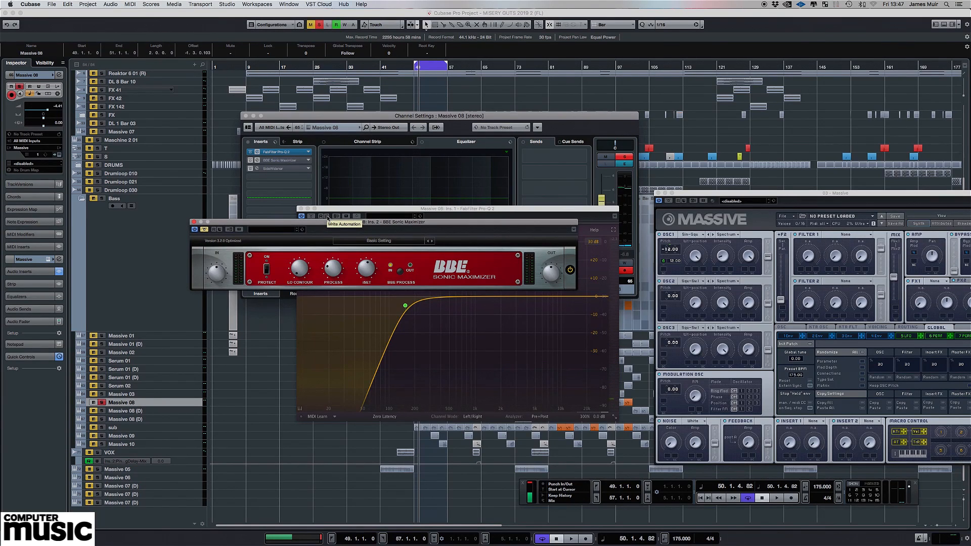
key("space")
key("space")
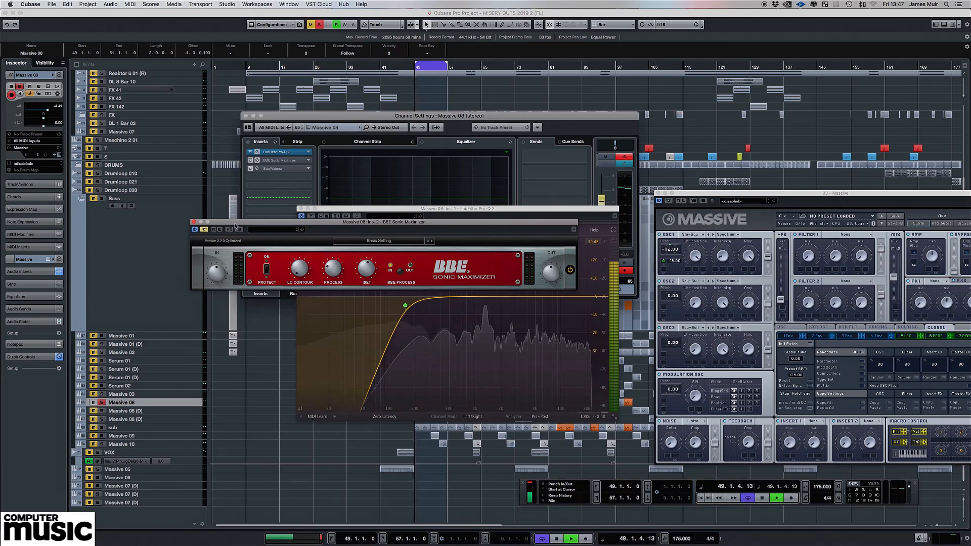
left_click(205, 229)
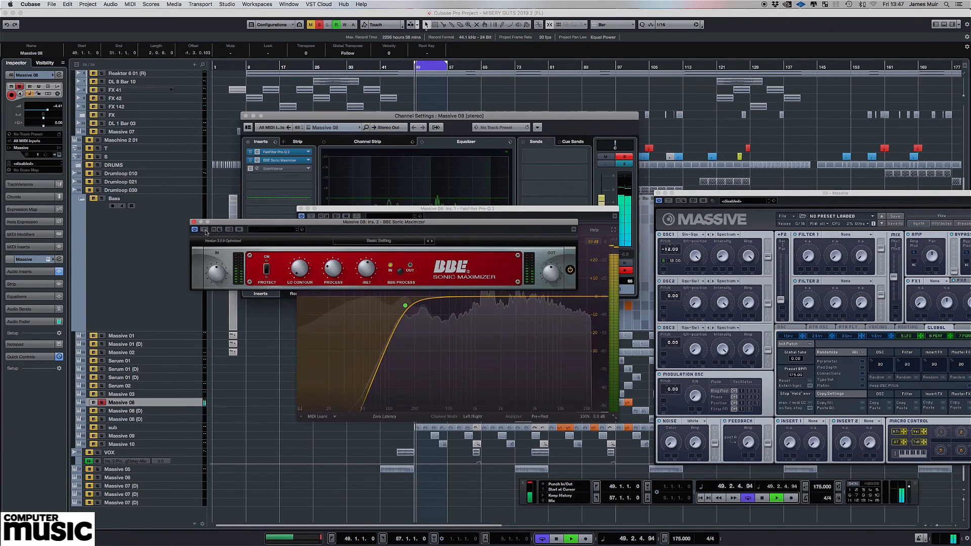
key("space")
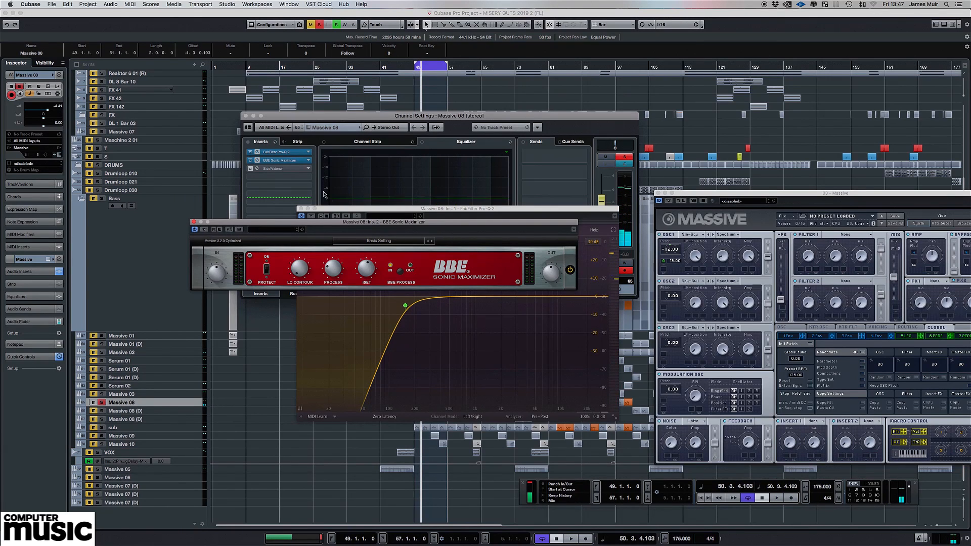
Open the SideWidener insert on Massive 08, reposition its window and audition the bass with the plug-in active
left_click(256, 168)
left_click_drag(735, 283, 353, 212)
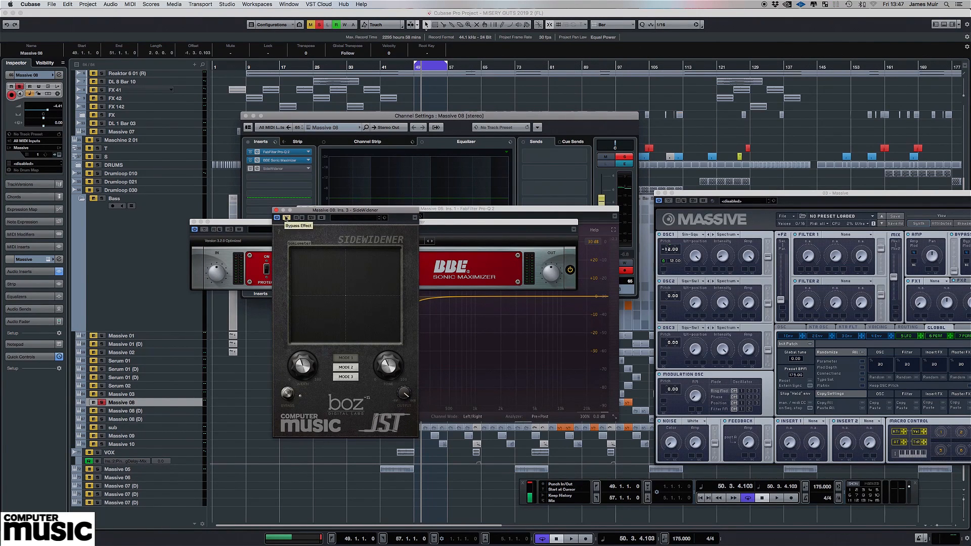
left_click(286, 218)
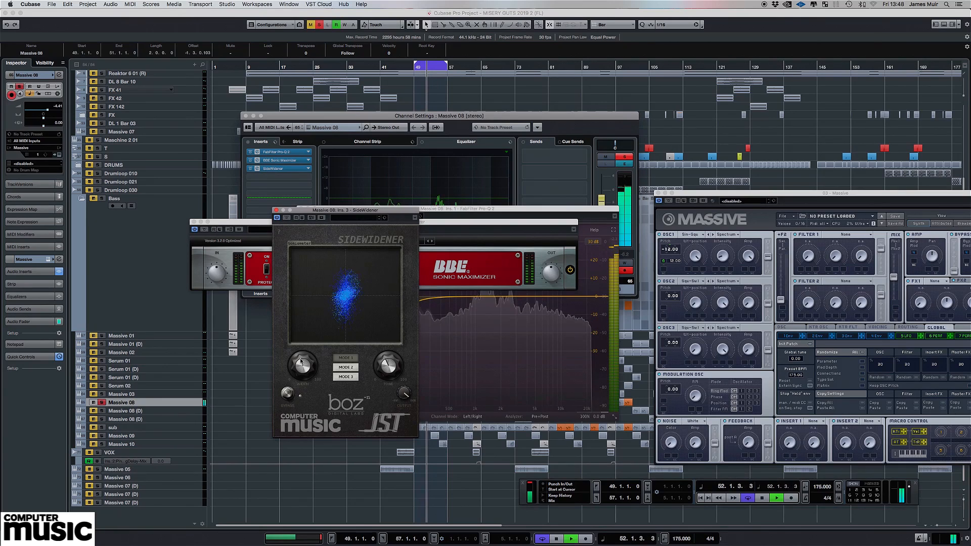
key("space")
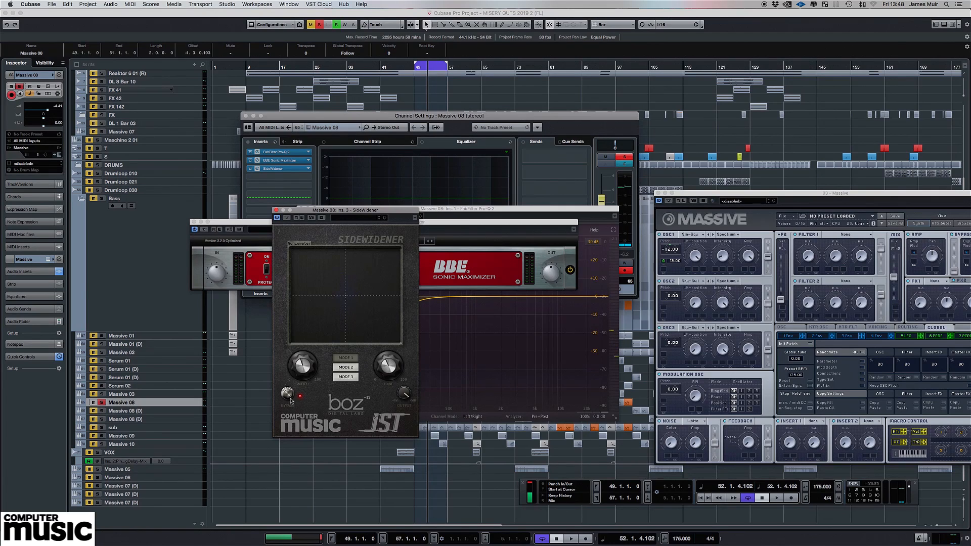
Play the loop from its start and compare Massive 08 with the channel equalizer bypassed and active
key("KP_1")
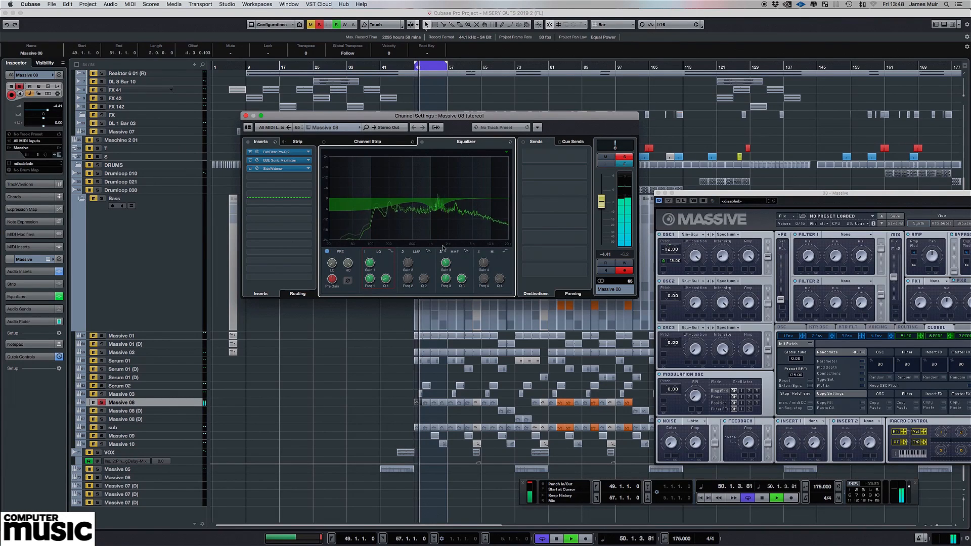
left_click(422, 142)
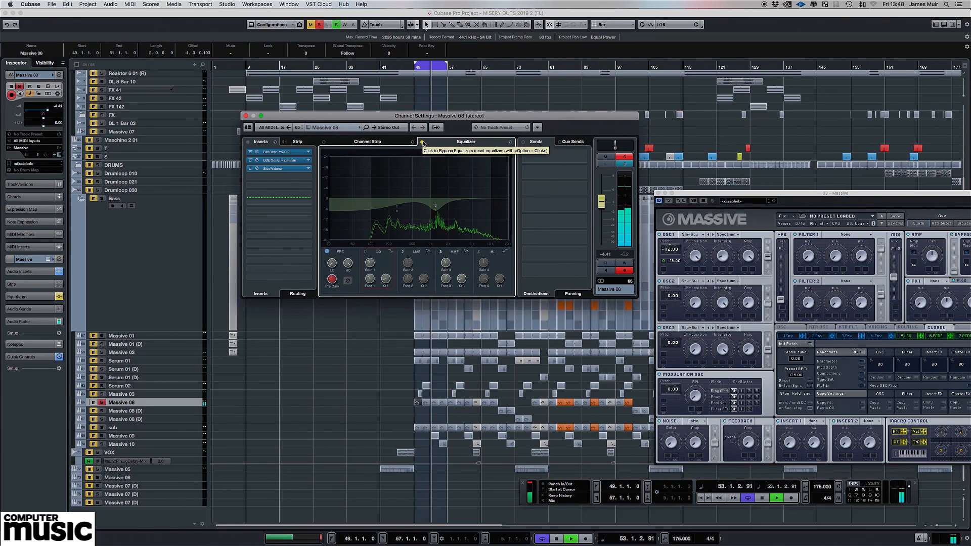
left_click(422, 142)
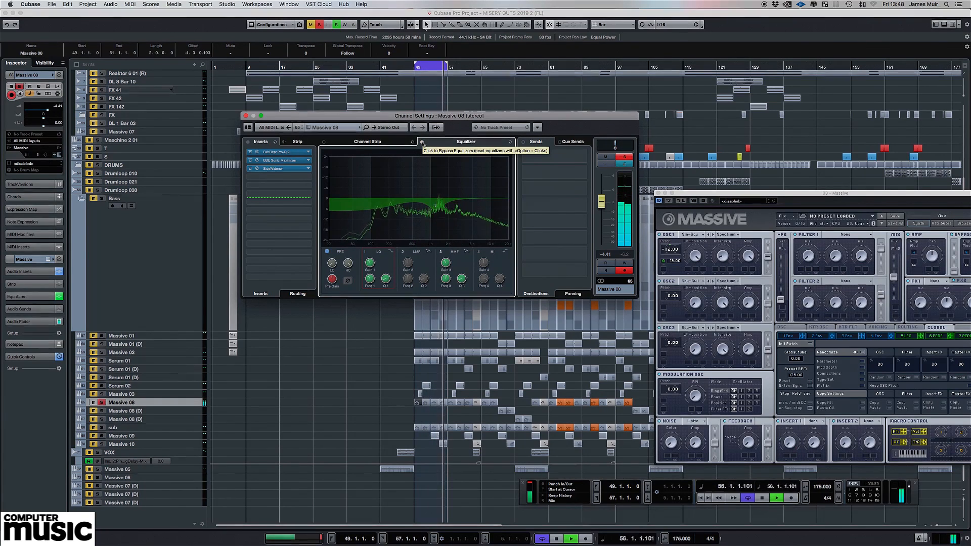
Take Massive 08 out of solo and compare its channel equalizer bypassed and active within the full mix
left_click(103, 403)
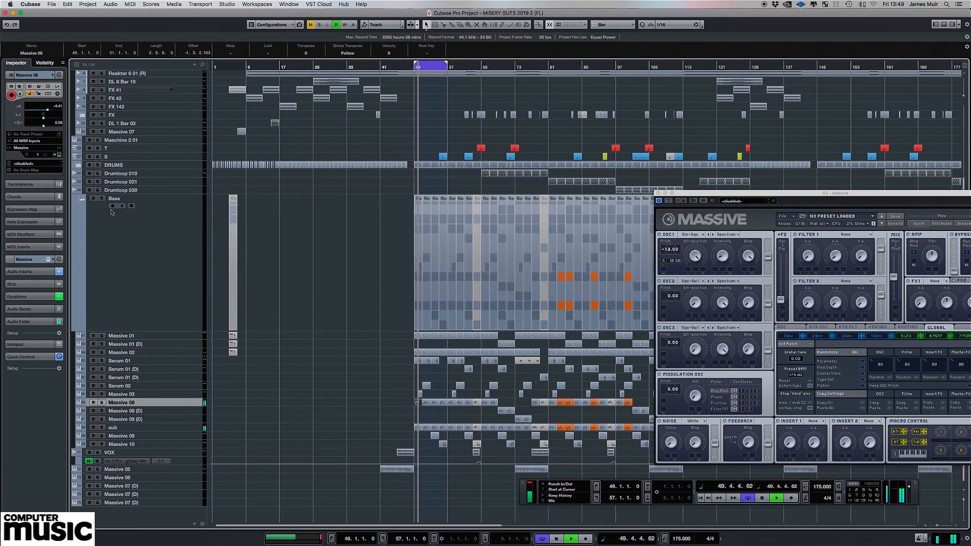
left_click(59, 75)
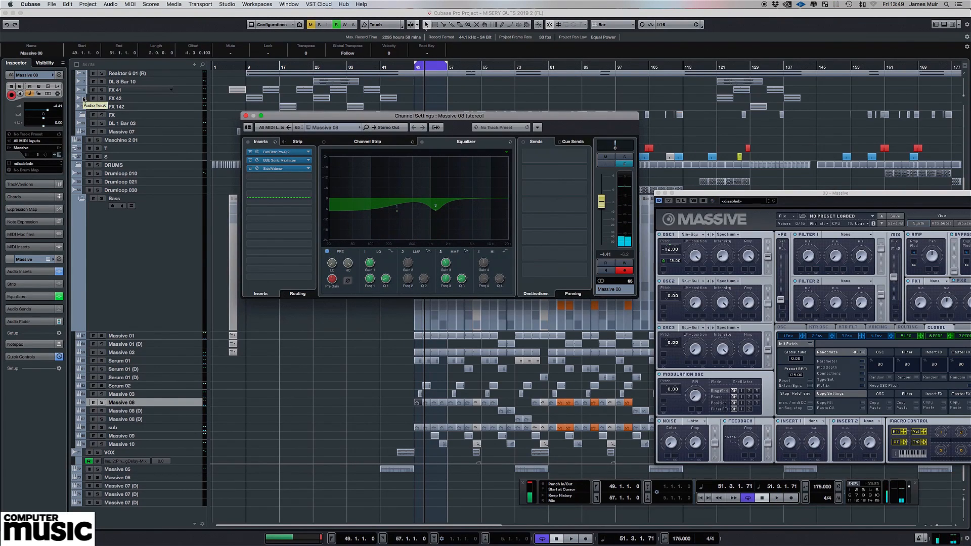
left_click(423, 145)
key("space")
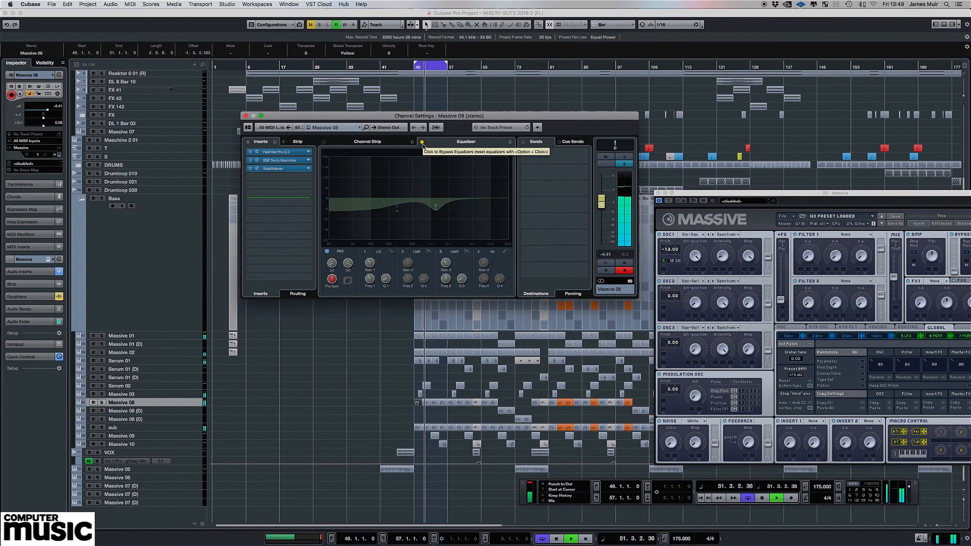
left_click(423, 145)
key("space")
key("space")
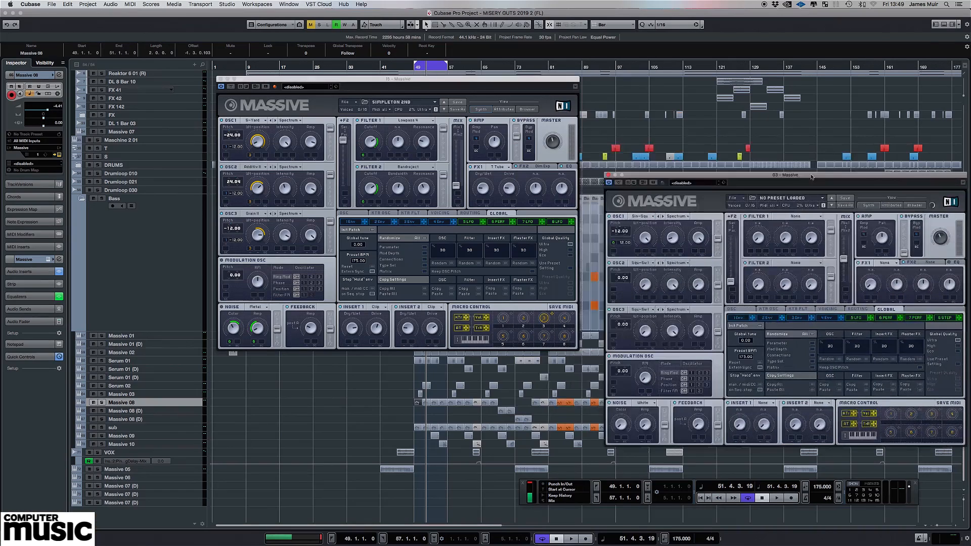
Close the extra Massive window showing no loaded preset, and show envelope 1 of the Simpleton 2ND patch with a slight attack adjustment
left_click(608, 175)
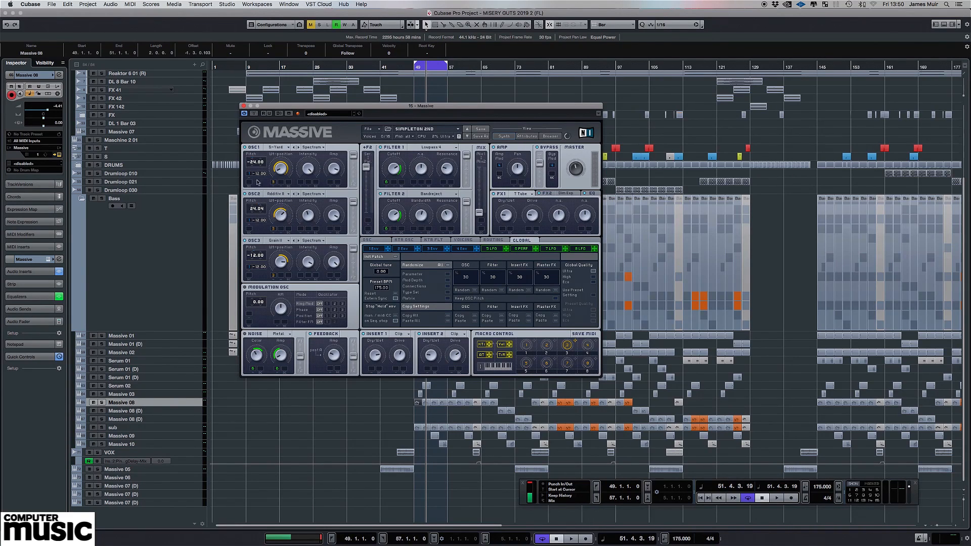
left_click(373, 249)
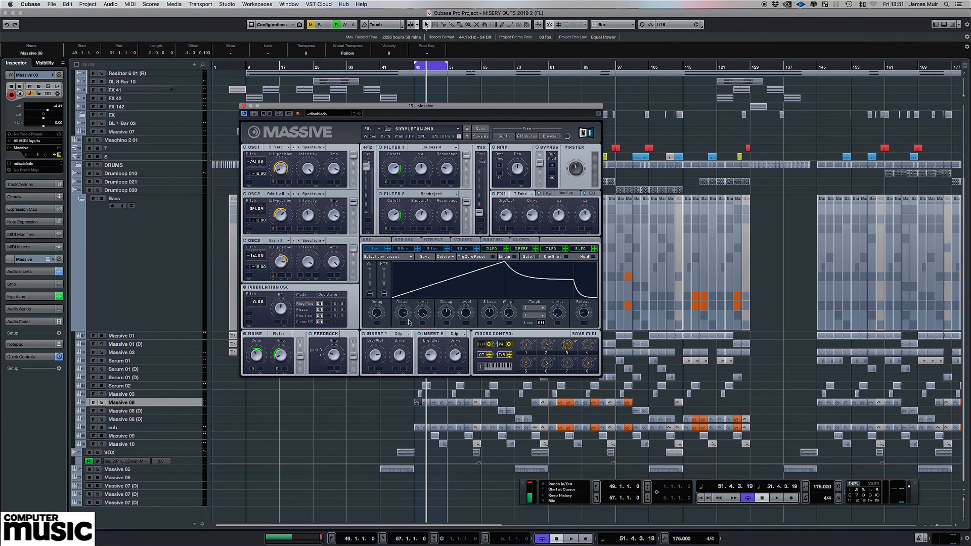
mouse_move(406, 316)
left_mouse_down()
mouse_move(408, 347)
mouse_move(404, 317)
left_mouse_up()
Show the Simpleton 2ND patch's performer 6 and vary its ratio while auditioning the sound
left_click(522, 249)
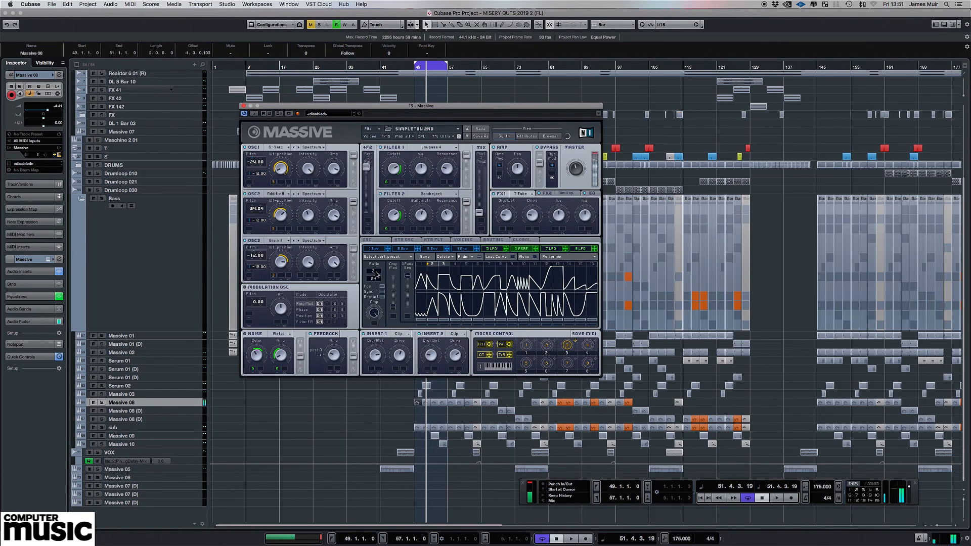
left_click_drag(376, 276, 376, 279)
left_click_drag(374, 278, 375, 272)
Review the patch's FX2 and EQ settings and vary the ratio of LFO 5
left_click(563, 195)
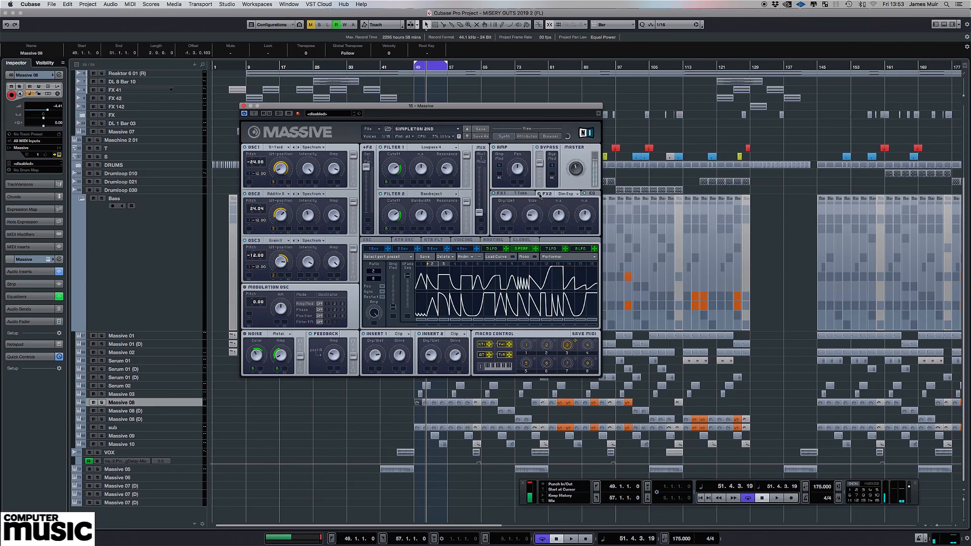
left_click(595, 194)
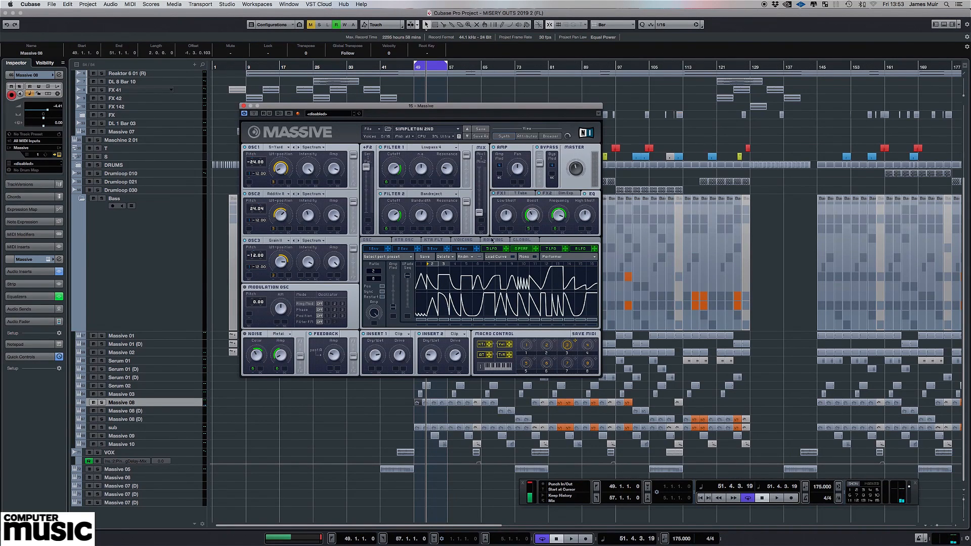
left_click(493, 249)
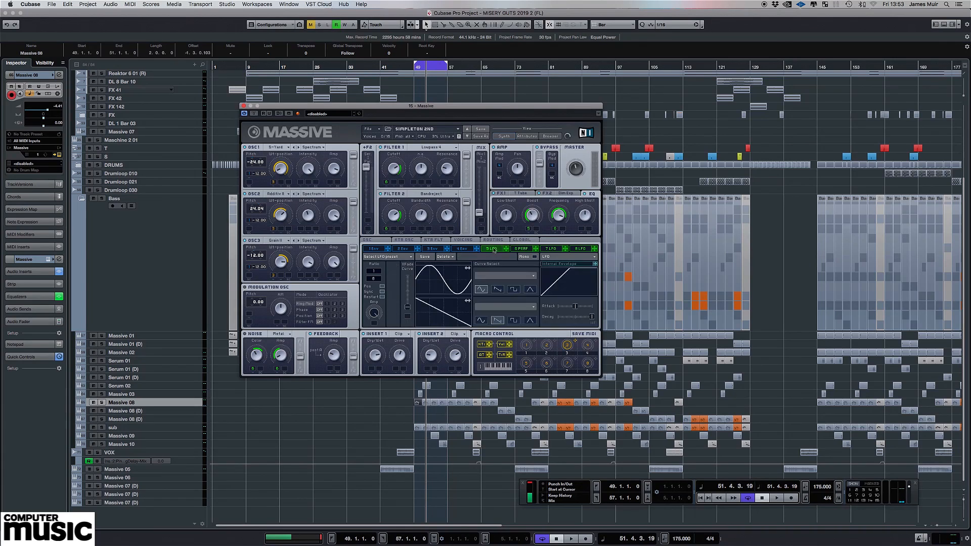
left_click(520, 250)
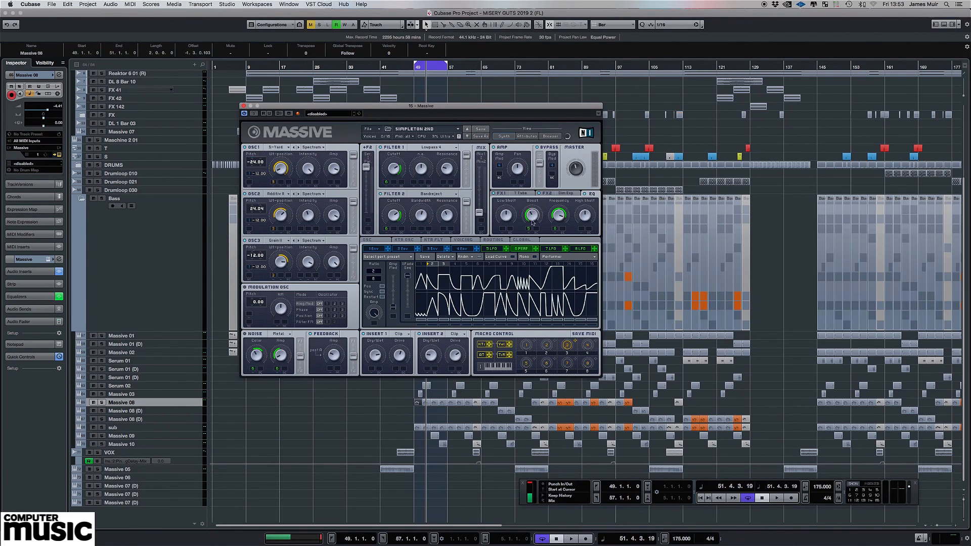
left_click(498, 250)
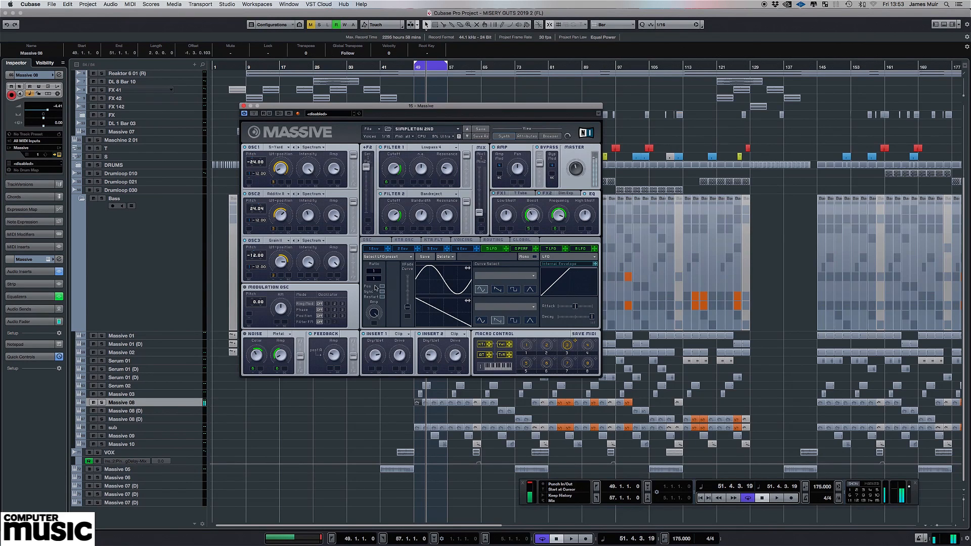
mouse_move(376, 274)
left_mouse_down()
mouse_move(379, 265)
mouse_move(377, 281)
left_mouse_up()
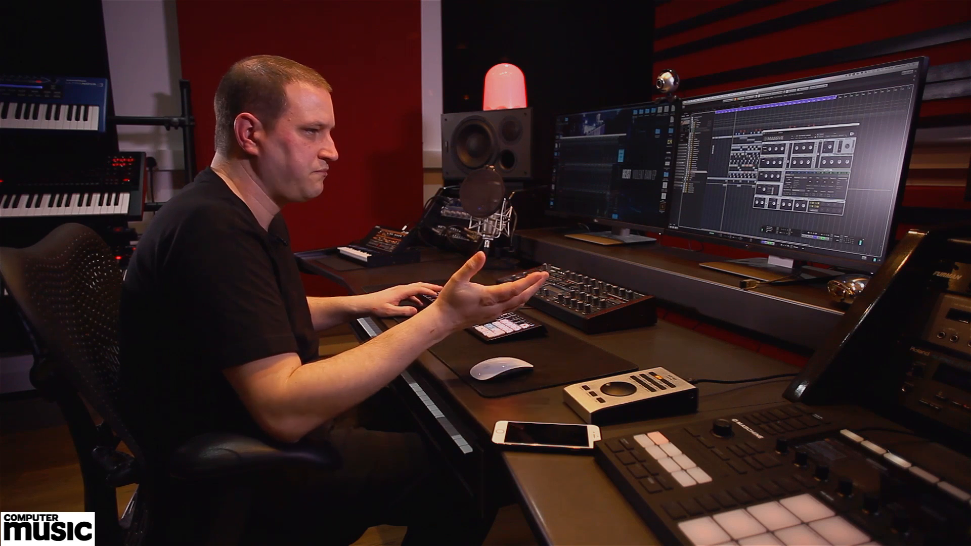
left_click_drag(811, 128, 783, 123)
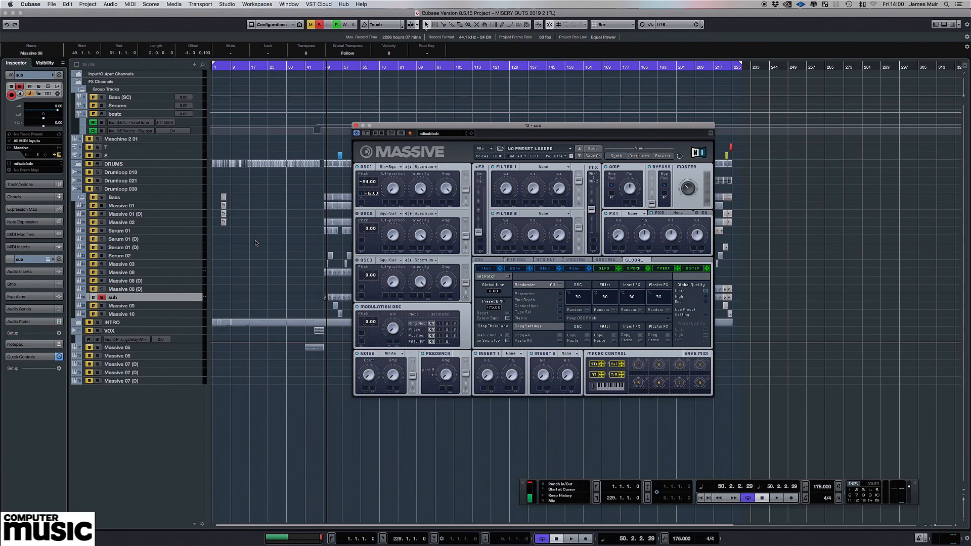
Take the sub track out of solo, play the arrangement from bar 49 and close the sub's Massive window
left_click(102, 298)
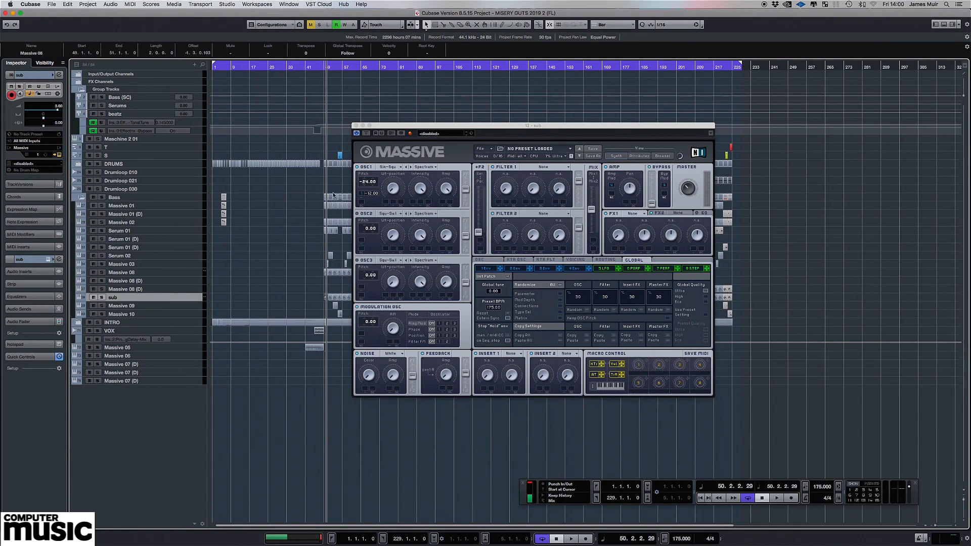
left_click(326, 226)
key("space")
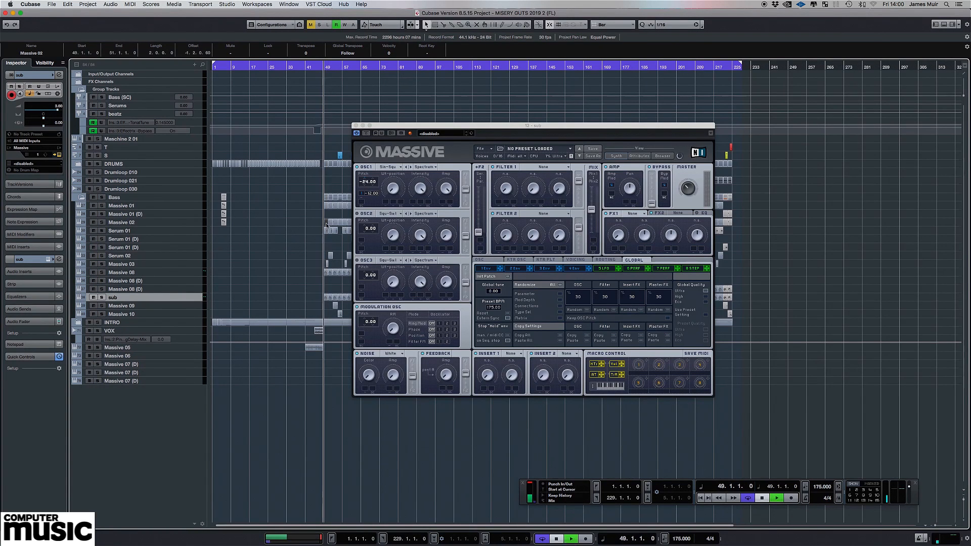
left_click_drag(473, 132, 669, 149)
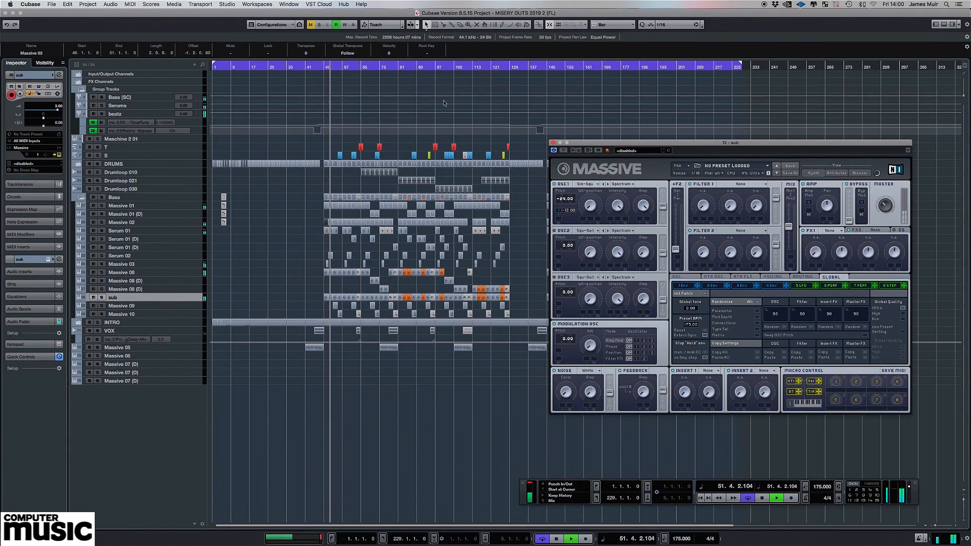
left_click(553, 143)
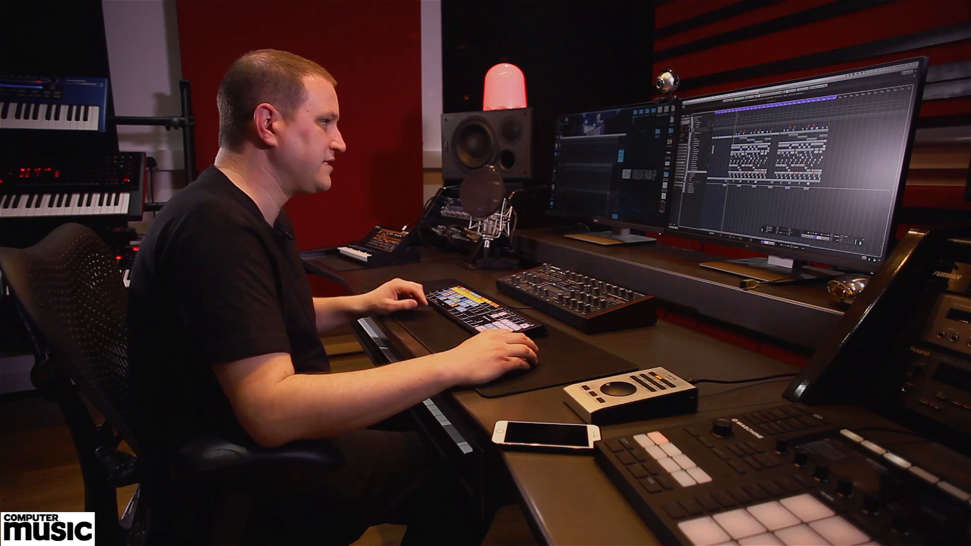
Examine the effects chain of the Serum 01 patch, from Hyper and Distortion through to Reverb
key("h")
key("h")
key("h")
key("h")
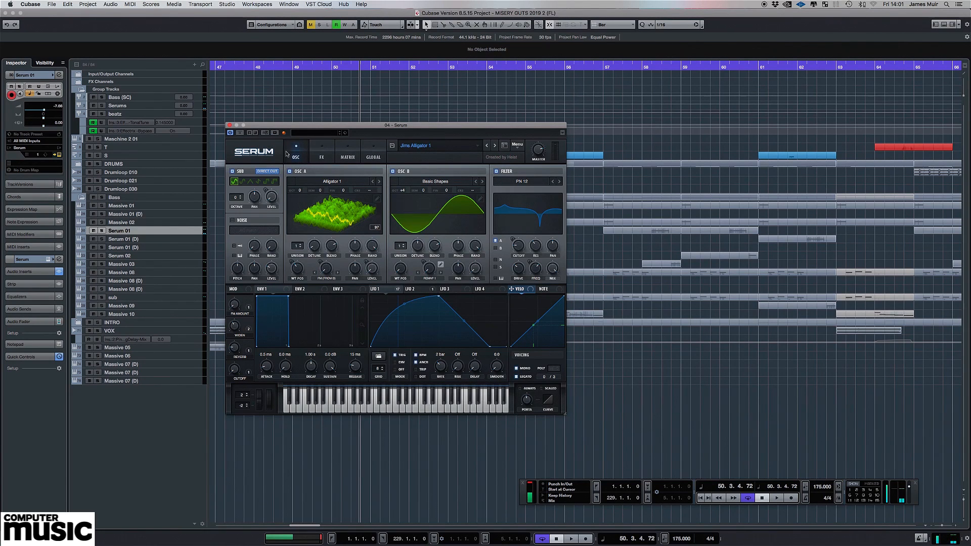
left_click(321, 154)
left_click_drag(566, 217, 555, 275)
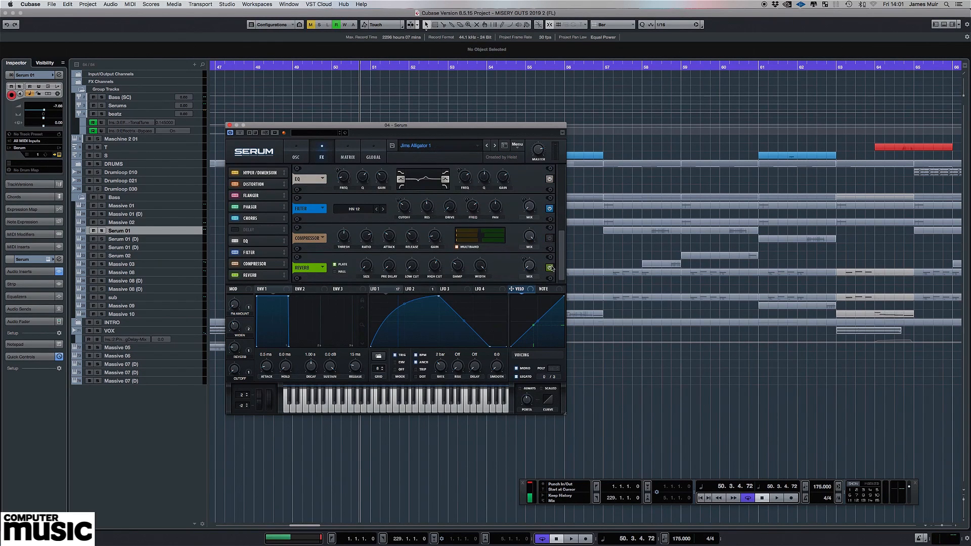
left_click_drag(560, 244, 556, 194)
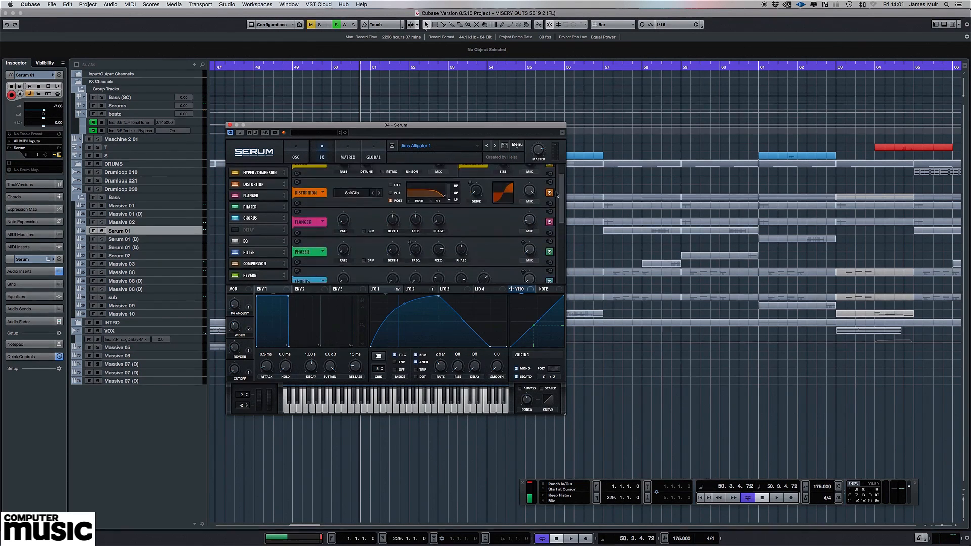
scroll(559, 215, "down", 2)
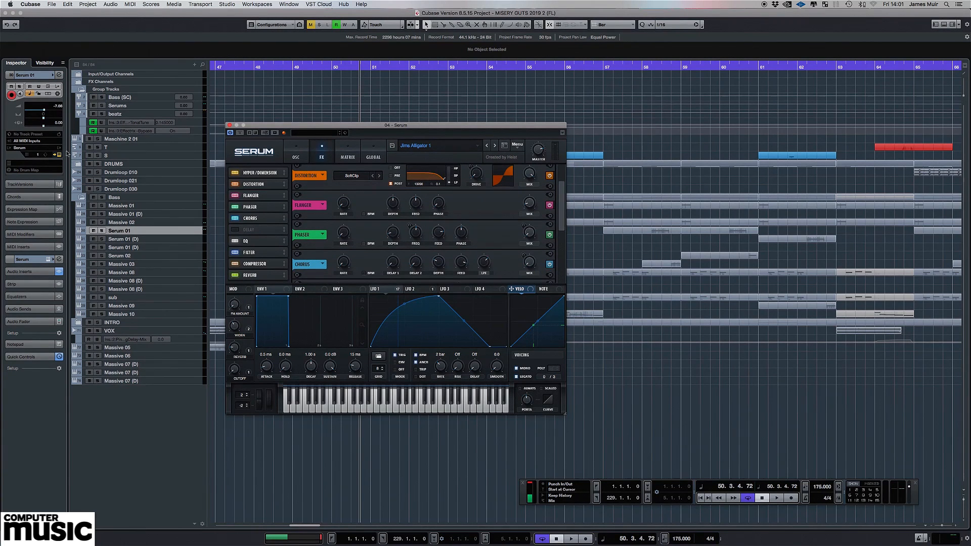
Open Serum 01's channel settings and arrange them side by side with the Serum window
left_click(59, 75)
left_click_drag(380, 130, 649, 163)
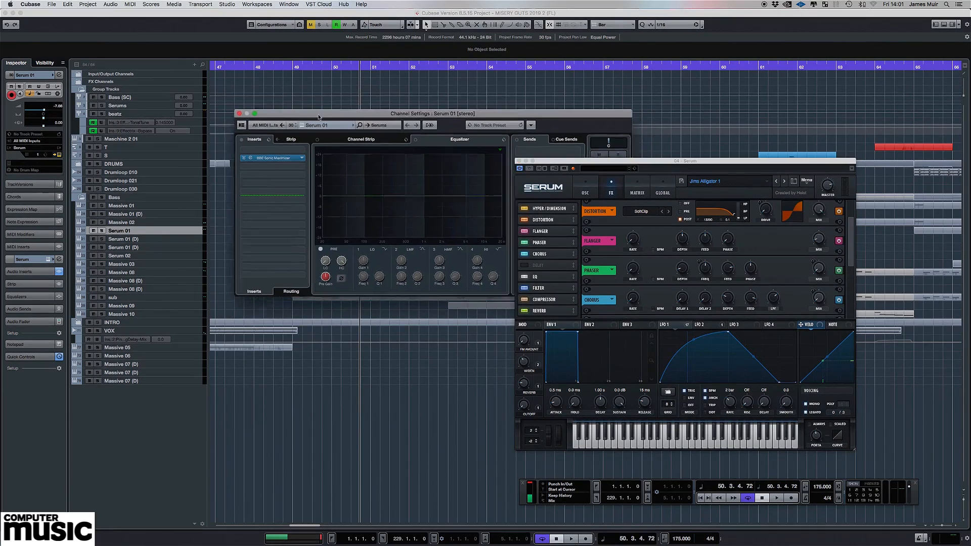
left_click_drag(354, 116, 182, 83)
left_click_drag(614, 169, 469, 94)
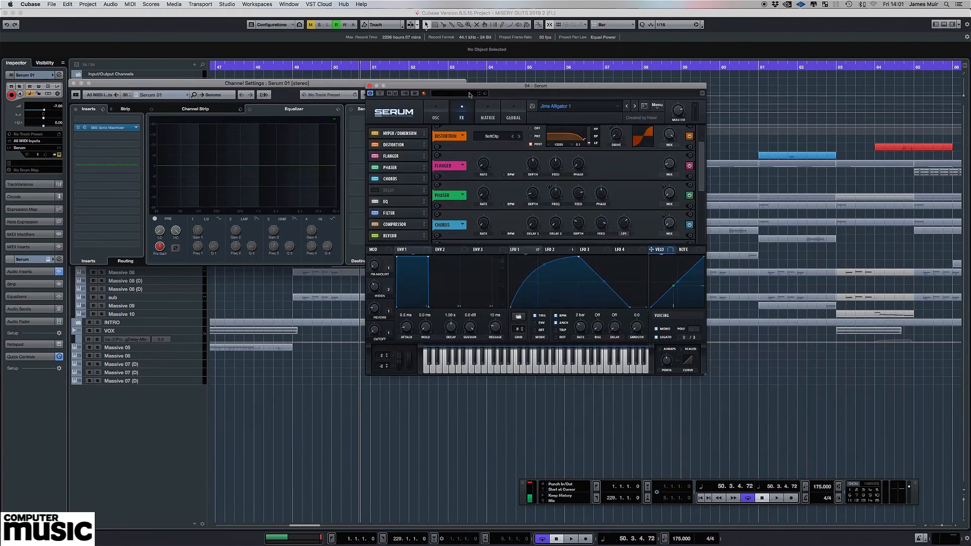
Switch off Serum's Hyper, Flanger, Phaser and Chorus effects while going down the effects chain
left_click_drag(700, 155, 699, 131)
left_click(690, 139)
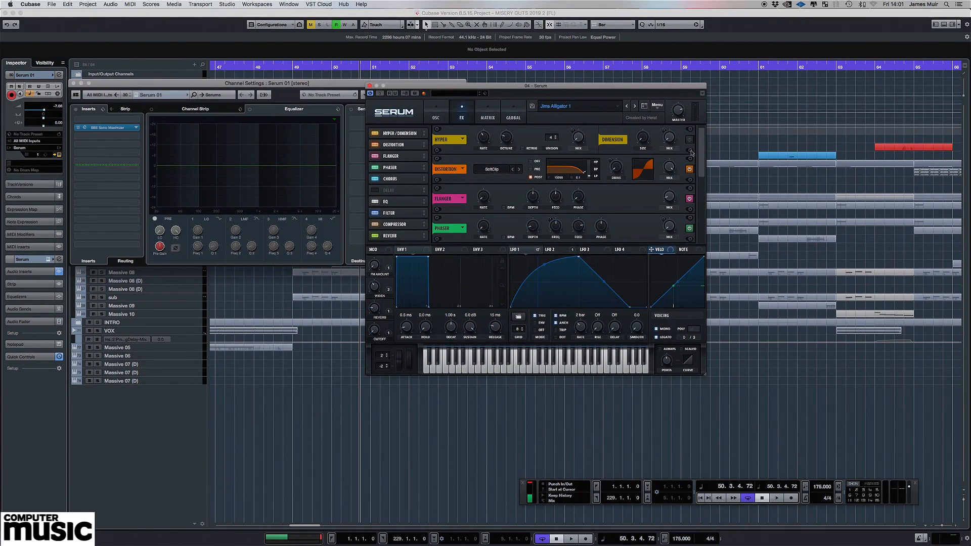
left_click_drag(702, 166, 701, 184)
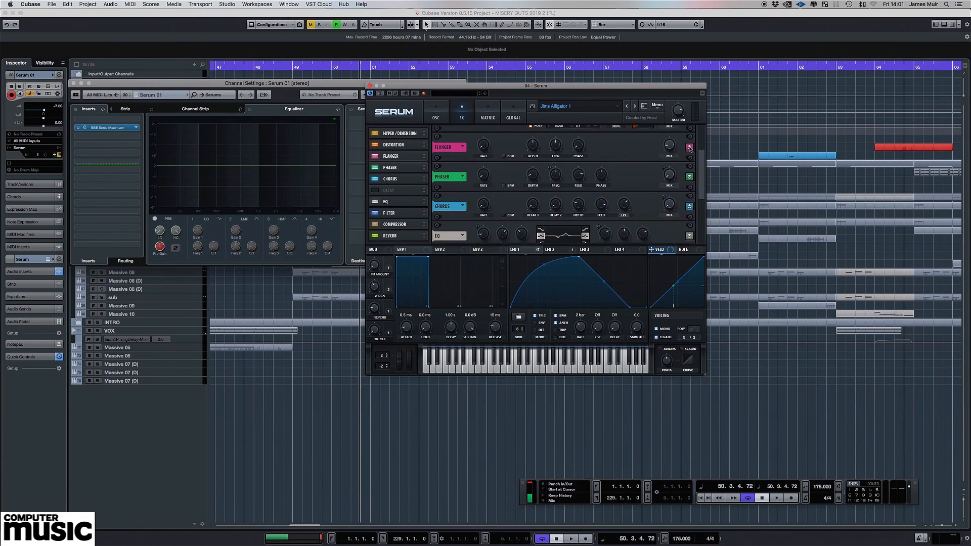
scroll(690, 203, "down", 4)
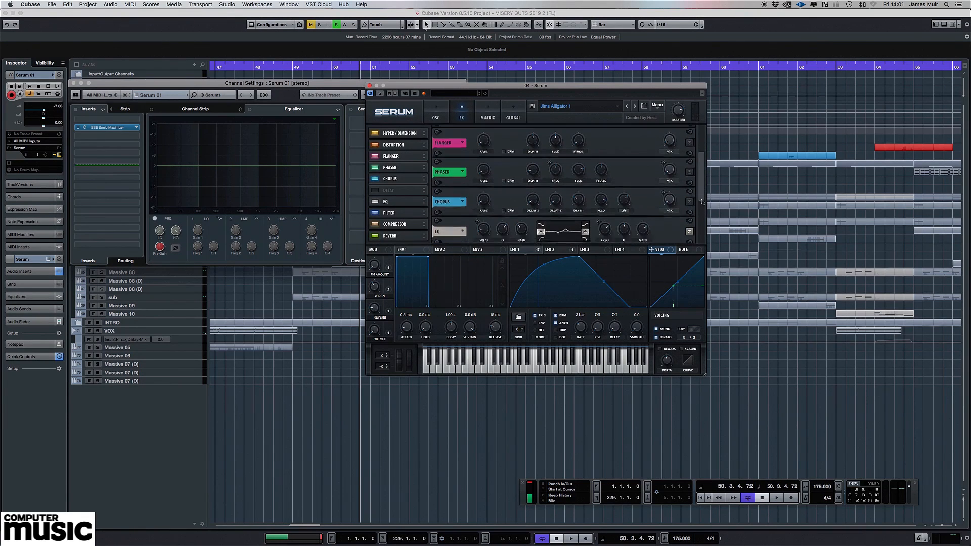
left_click_drag(698, 188, 702, 215)
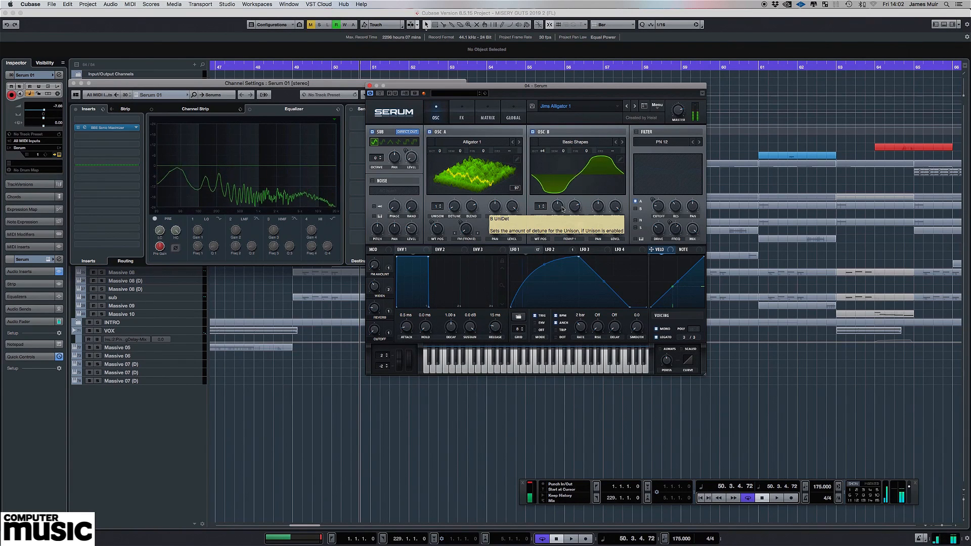
Bypass Serum 01's BBE Sonic Maximizer insert, and toggle oscillator B's waveform display to the 3D view and back
left_click(79, 128)
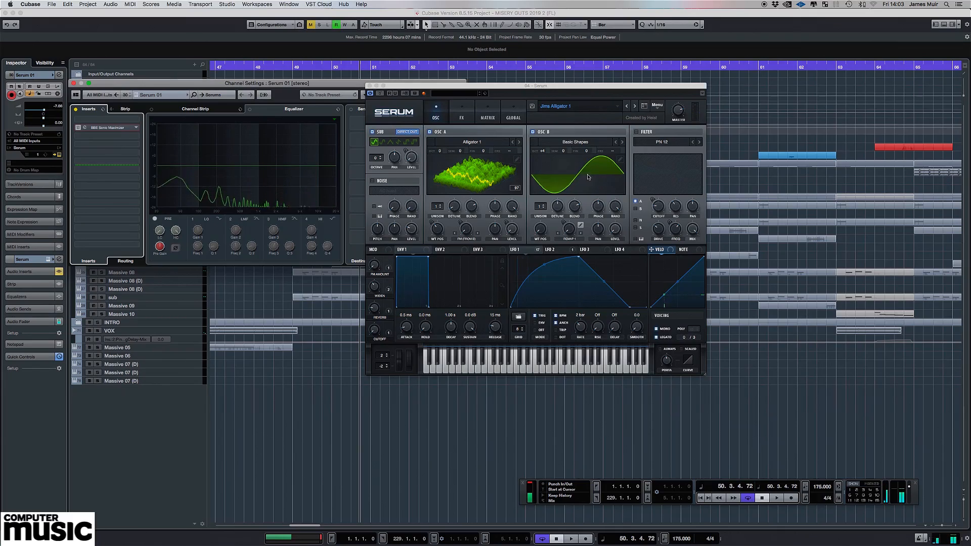
left_click(587, 176)
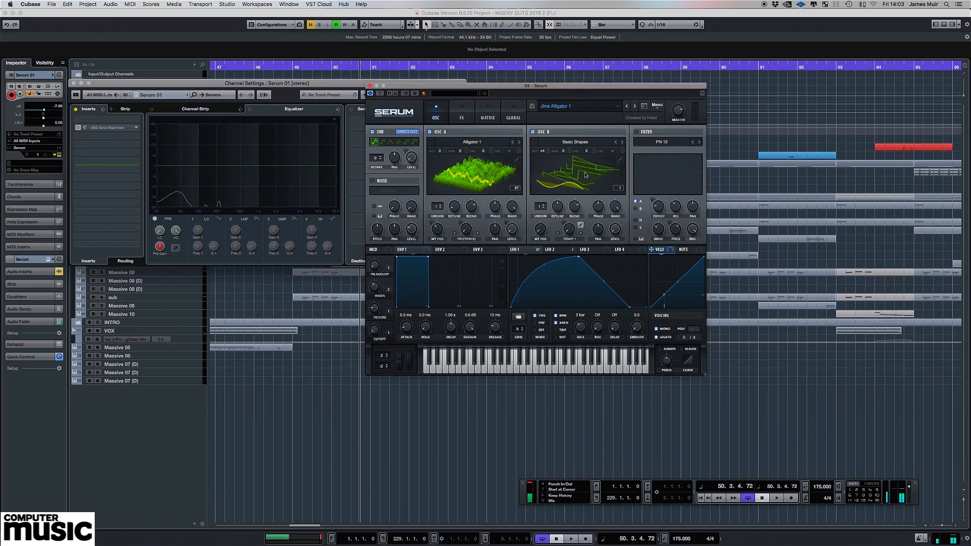
left_click(586, 180)
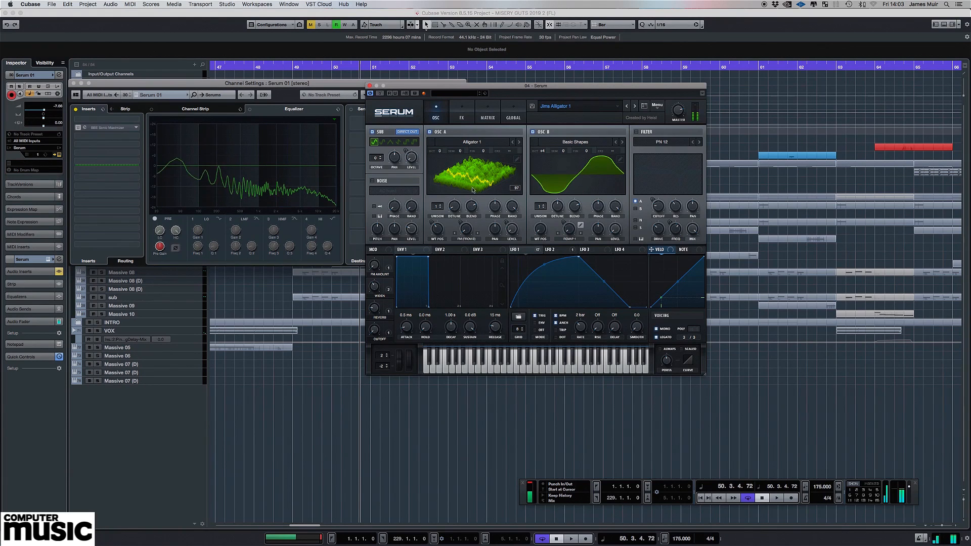
Compare the Serum sound with oscillator B off and on, and raise oscillator A's FM-from-B warp to 60%
left_click(533, 132)
left_click(533, 133)
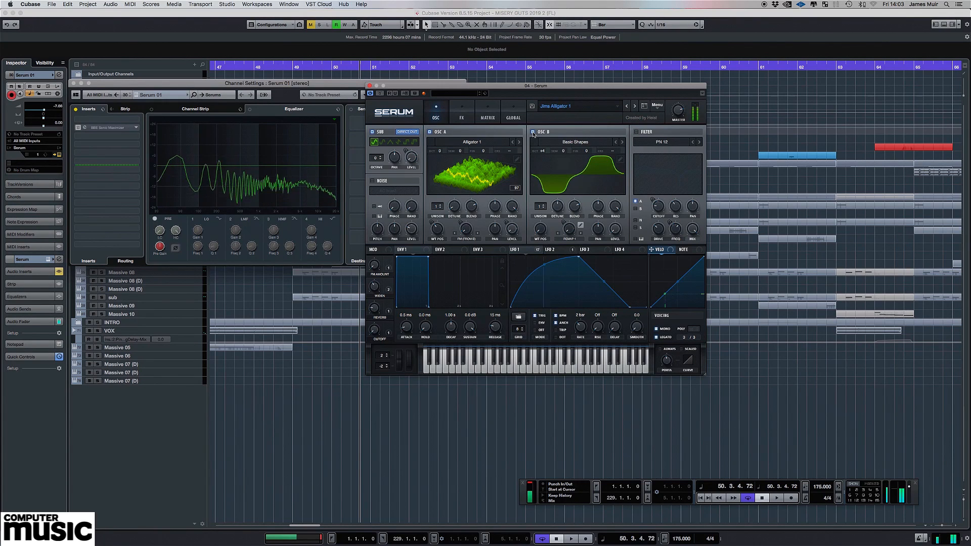
left_click(533, 132)
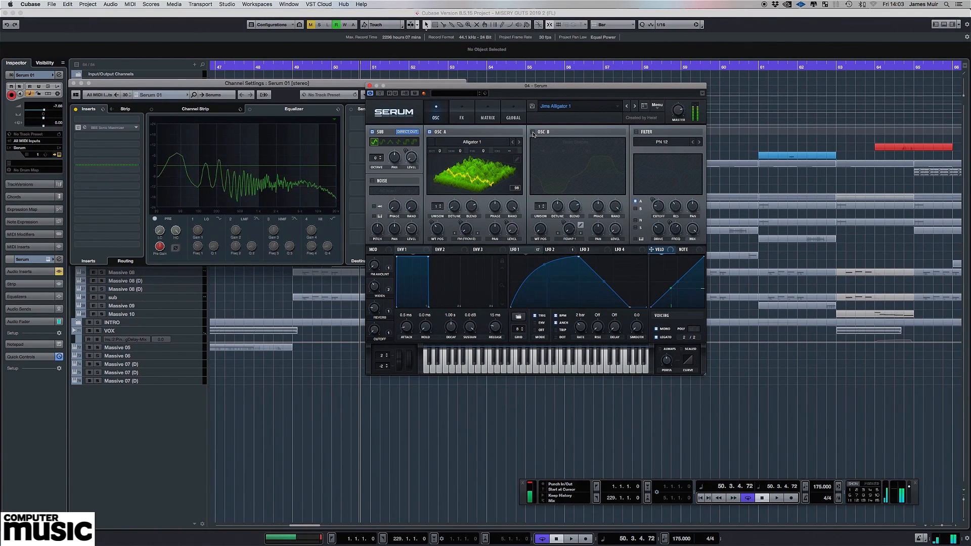
left_click(533, 132)
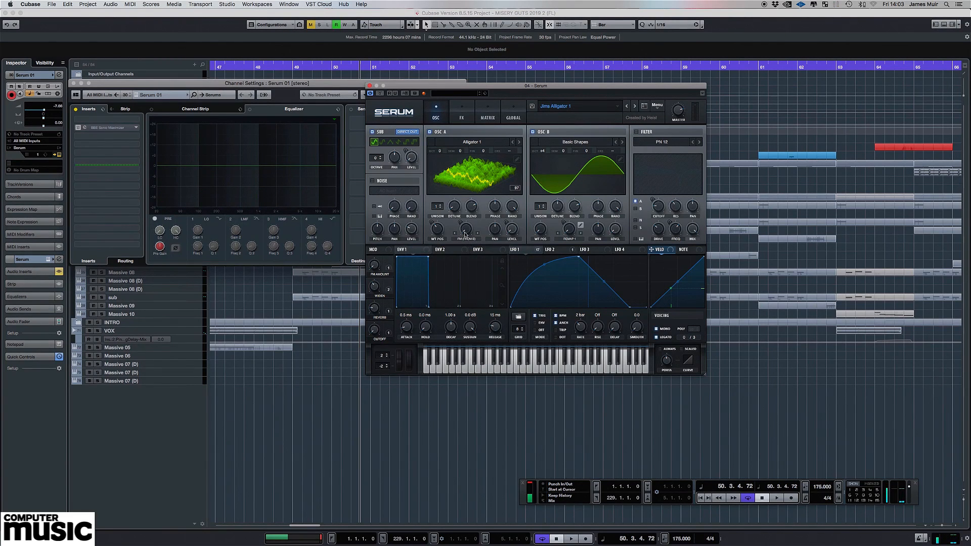
left_click_drag(462, 231, 467, 179)
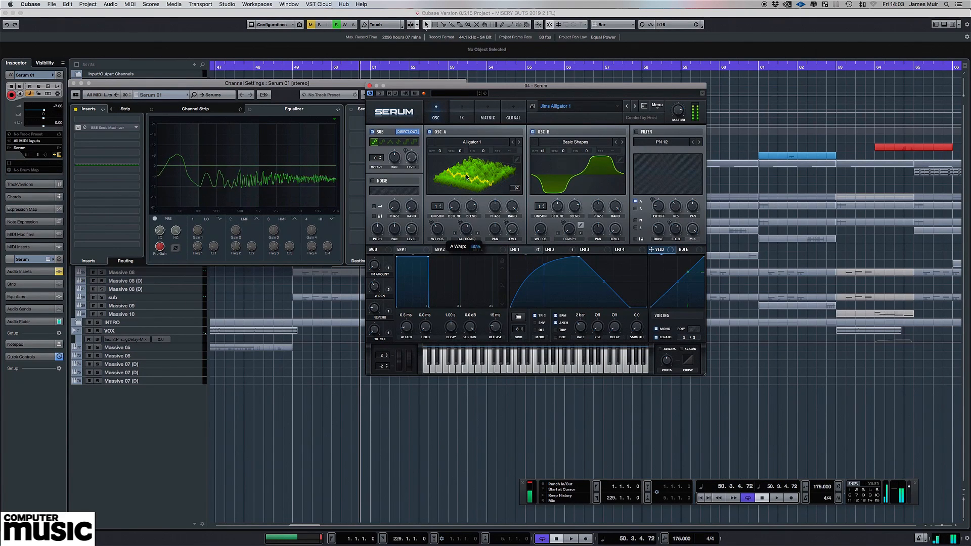
Compare the Serum sound with oscillator B off and on, and check the modulators assigned to oscillator A's warp
left_click(532, 132)
left_click(533, 132)
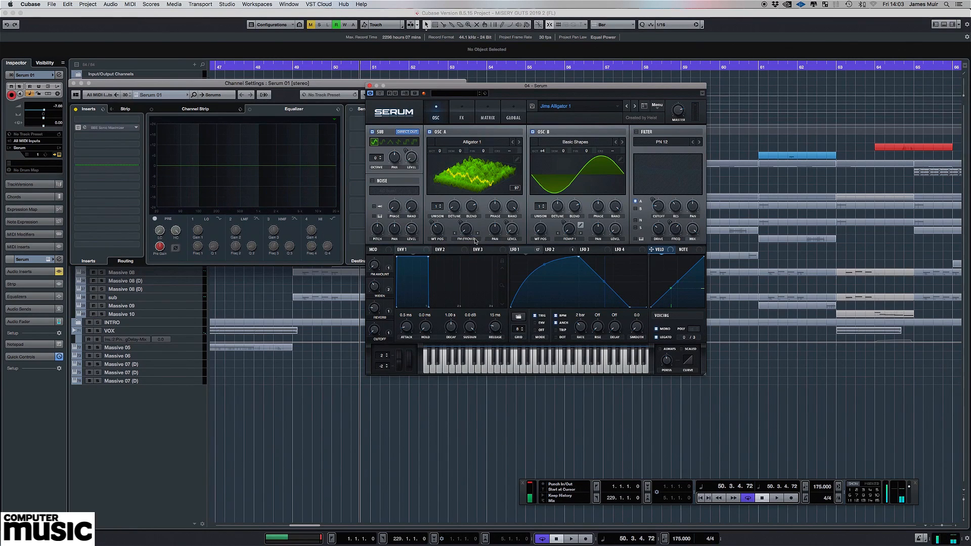
mouse_move(461, 226)
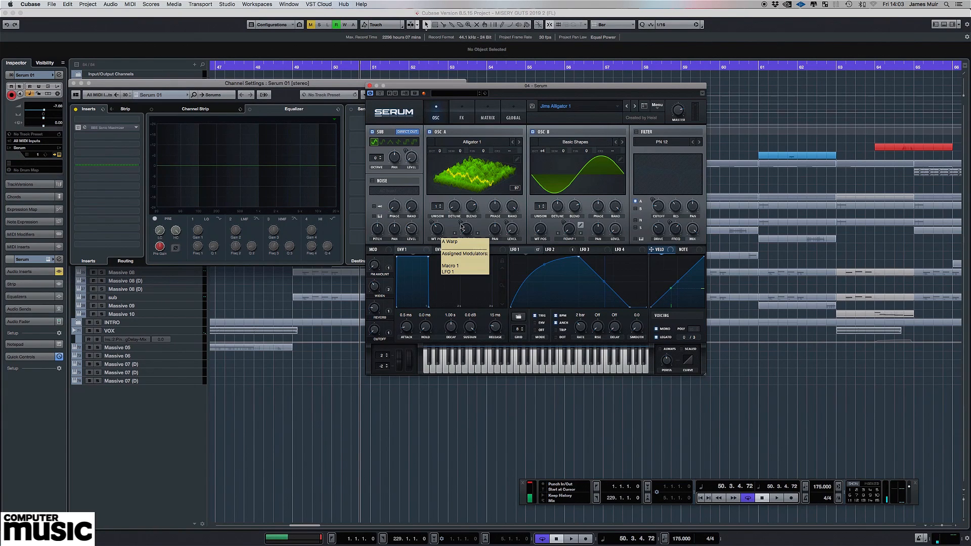
View LFO 1's modulation targets and oscillator B's warp remap curve, and close the Remap Edit window
mouse_move(523, 251)
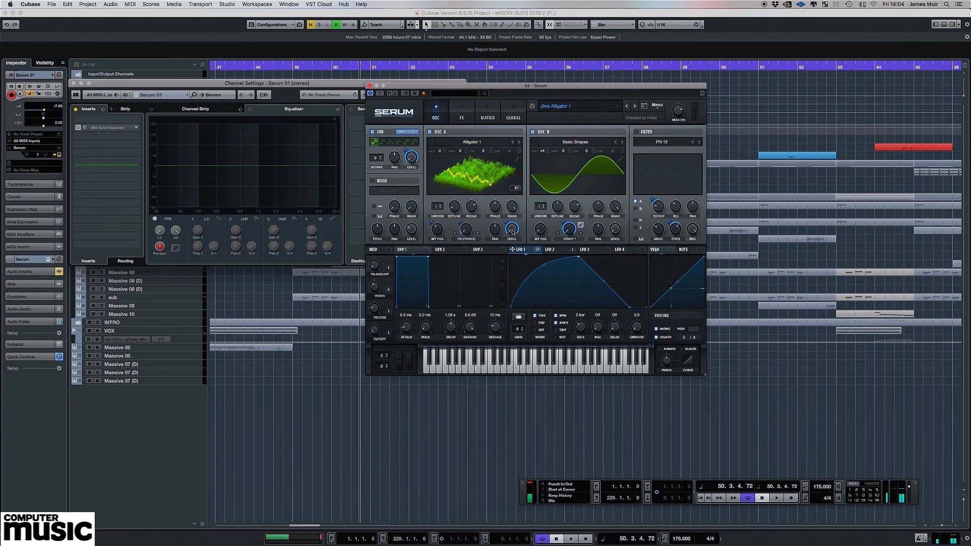
mouse_move(512, 231)
mouse_move(416, 161)
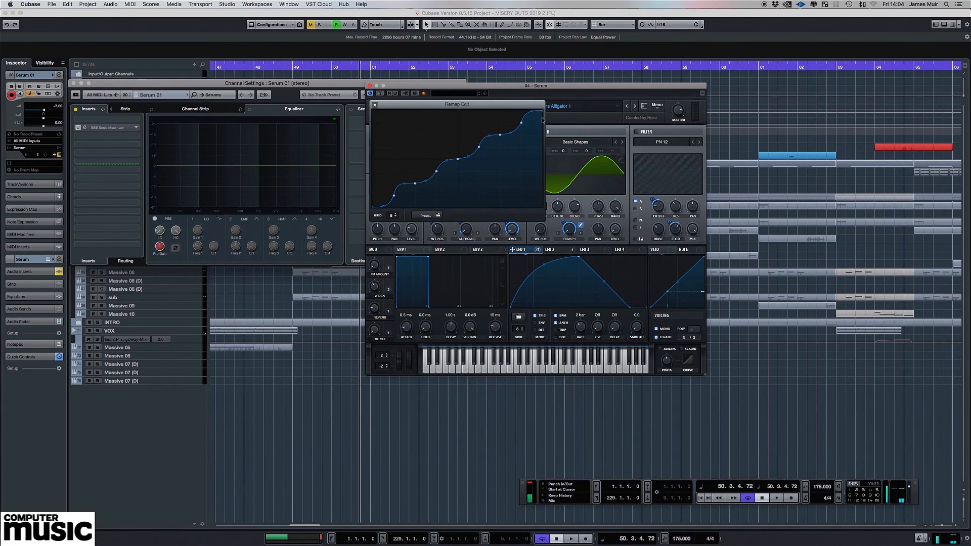
left_click(375, 105)
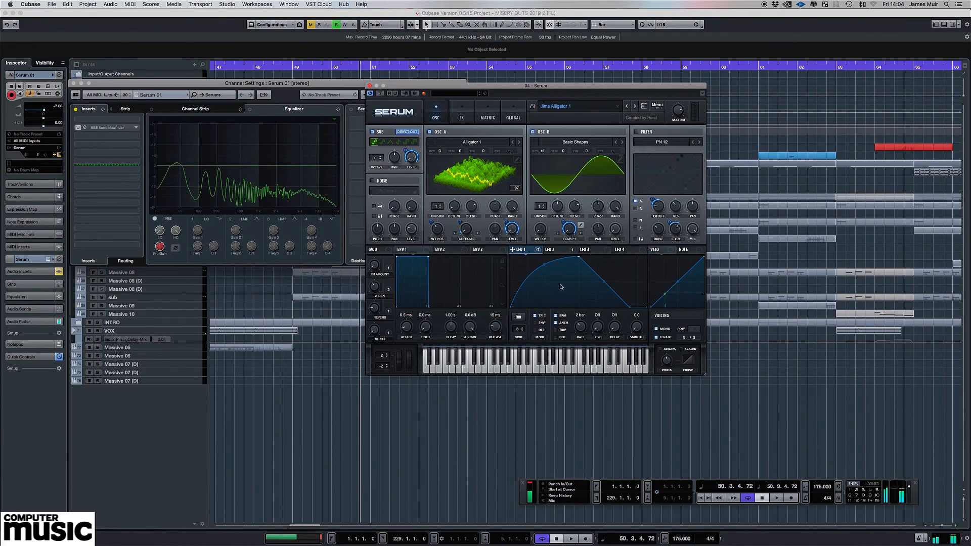
Compare the Serum sound with oscillator A off and on
left_click(430, 132)
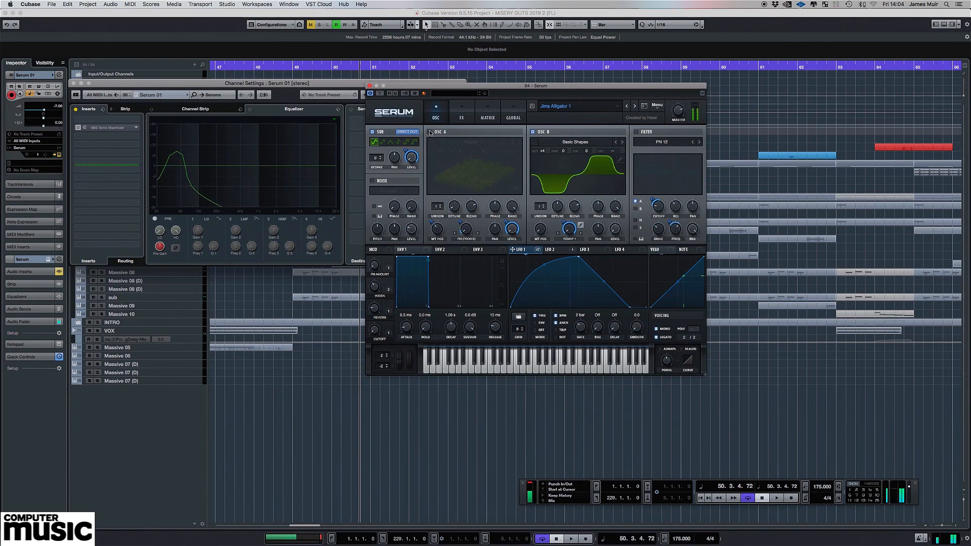
left_click(430, 132)
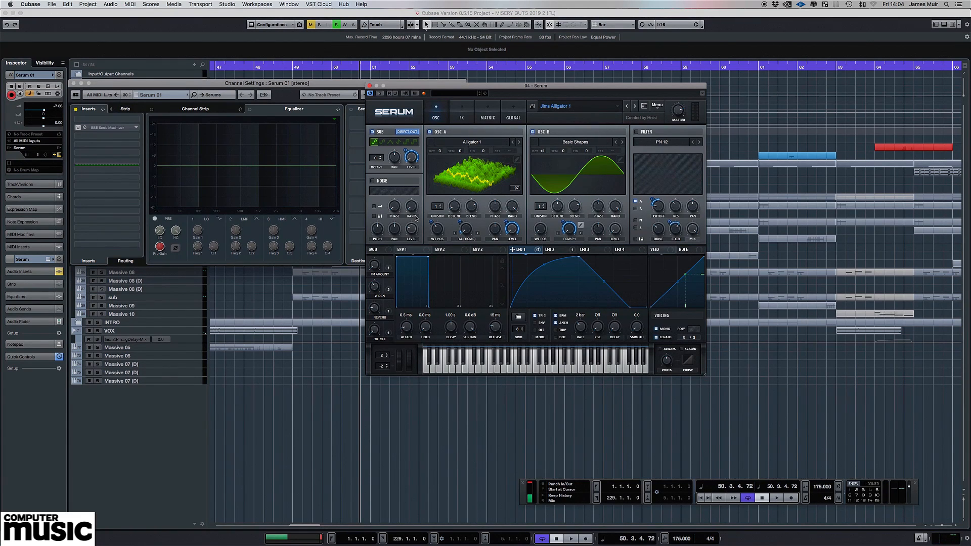
Switch on Serum's PN 12 filter, view its type categories, and compare the sound with the filter off and on
left_click(636, 132)
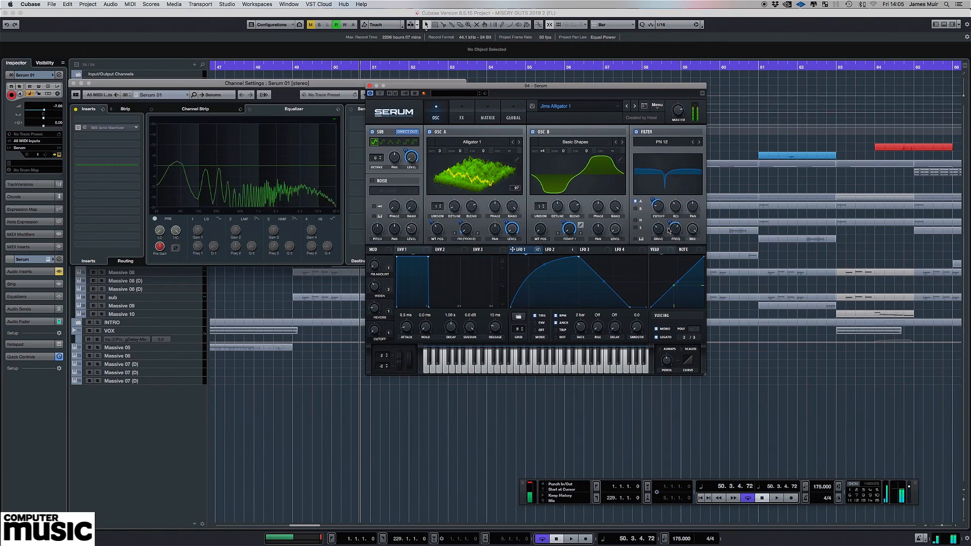
left_click(666, 142)
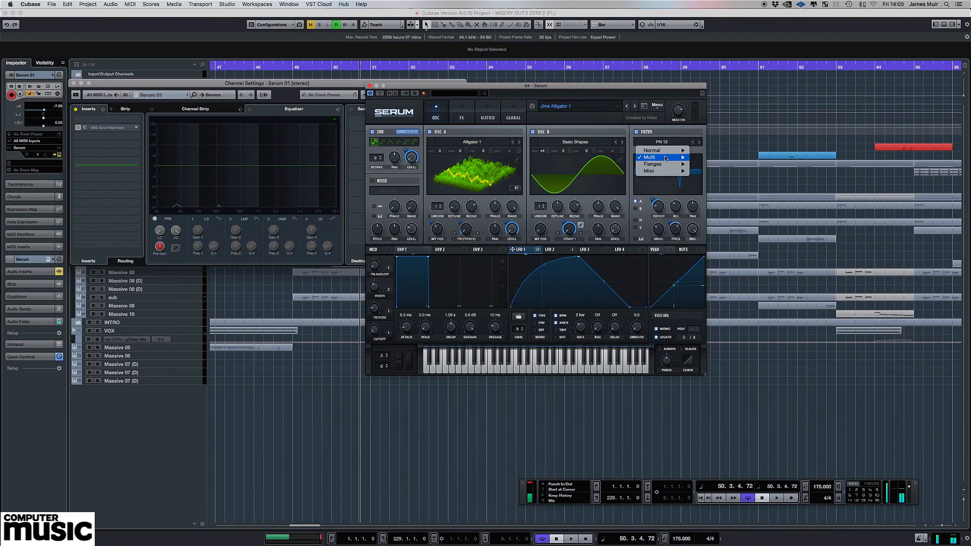
mouse_move(665, 158)
left_click(660, 130)
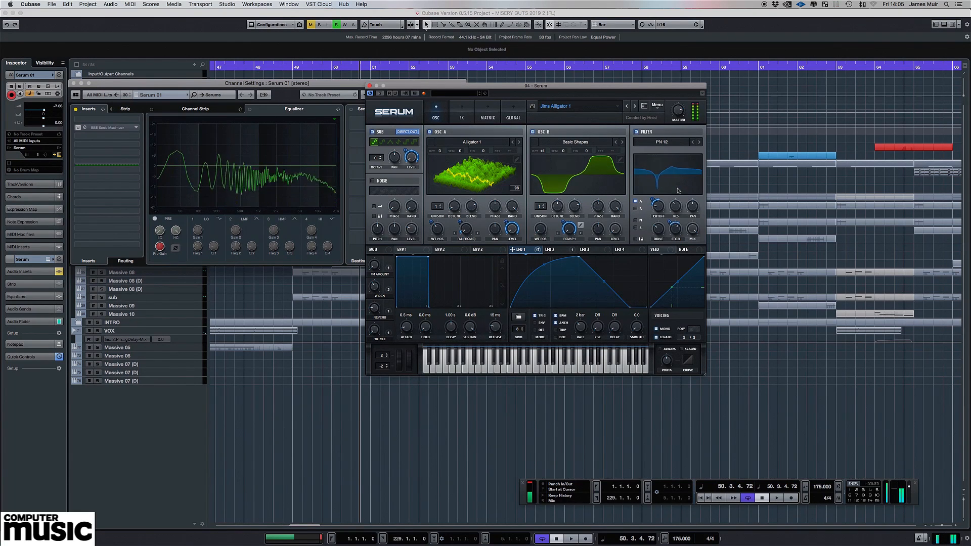
left_click(636, 132)
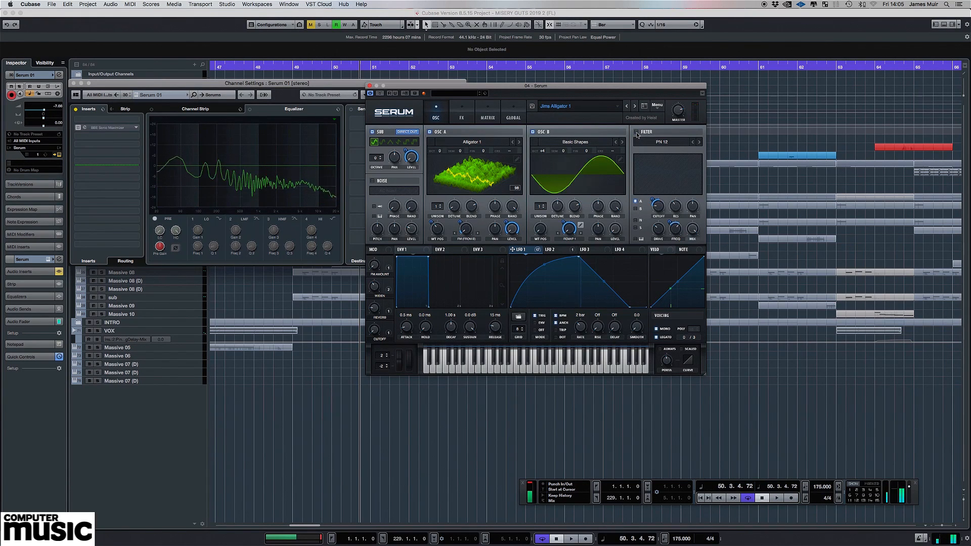
left_click(636, 132)
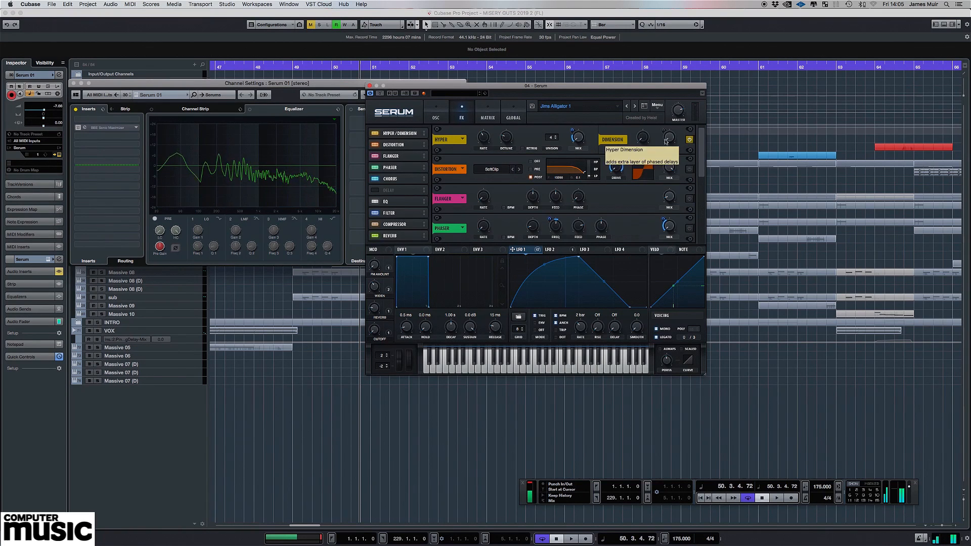
Toggle the Hyper/Dimension effect, and switch on the SoftClip Distortion effect while comparing it off and on
left_click(691, 142)
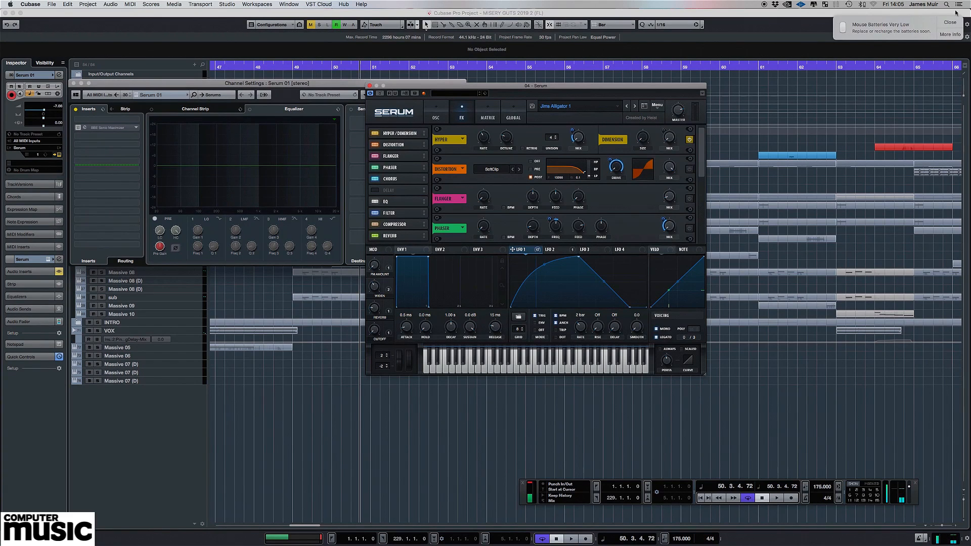
left_click(954, 26)
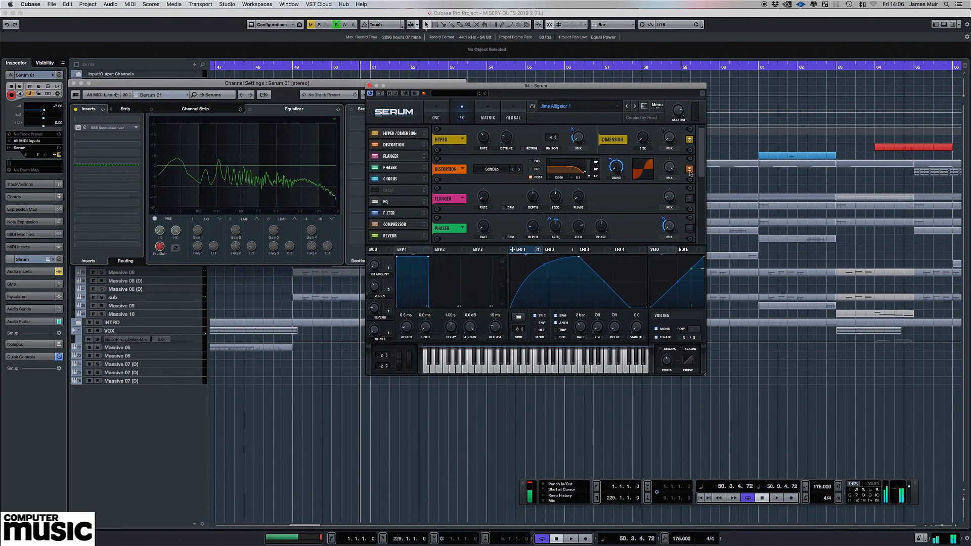
mouse_move(618, 171)
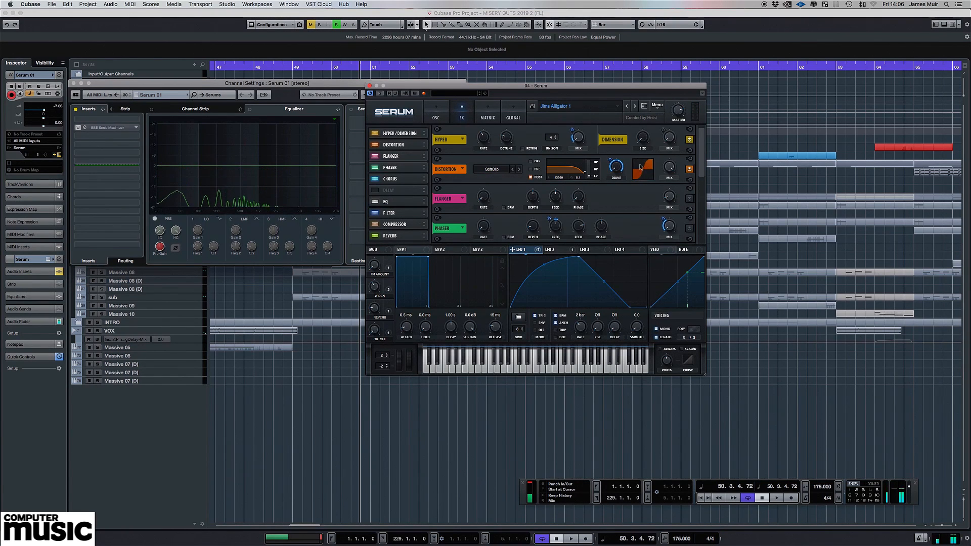
left_click(690, 171)
left_click(689, 170)
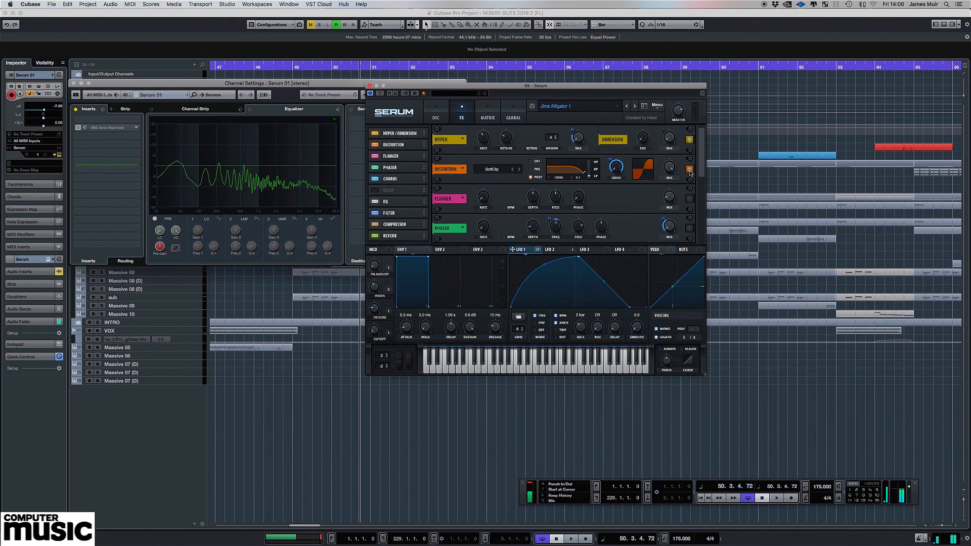
Switch Serum's Flanger, Phaser and Chorus effects back on, comparing the sound with the Phaser off and on
left_click(690, 199)
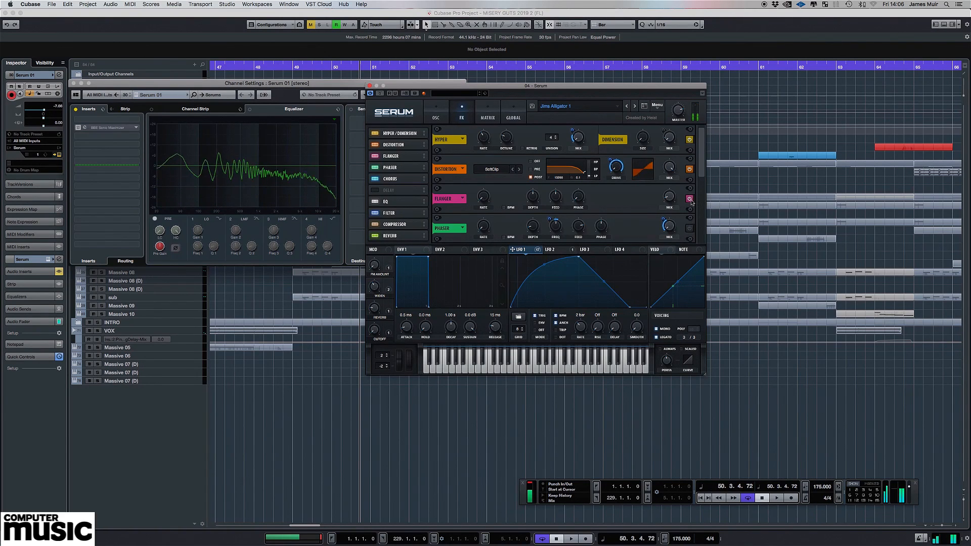
scroll(671, 156, "down", 2)
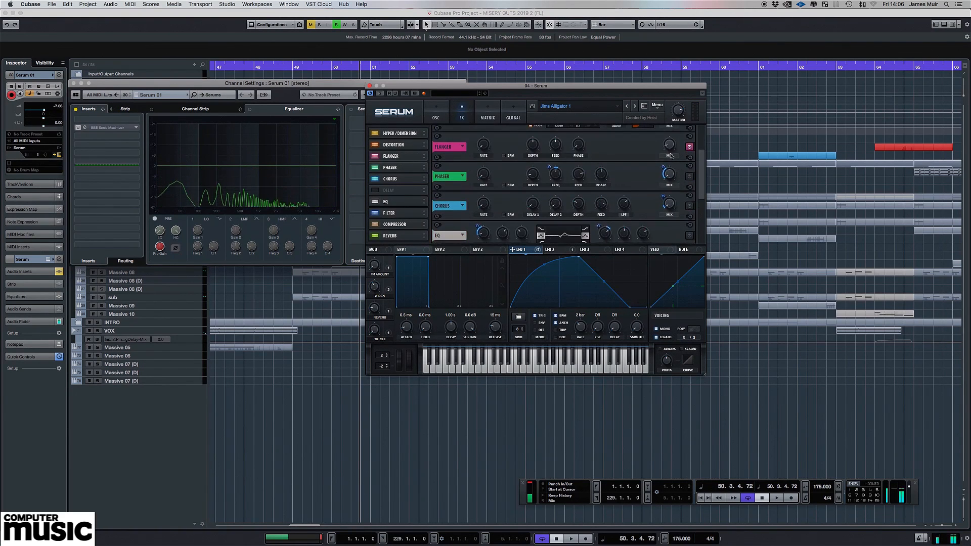
left_click(690, 177)
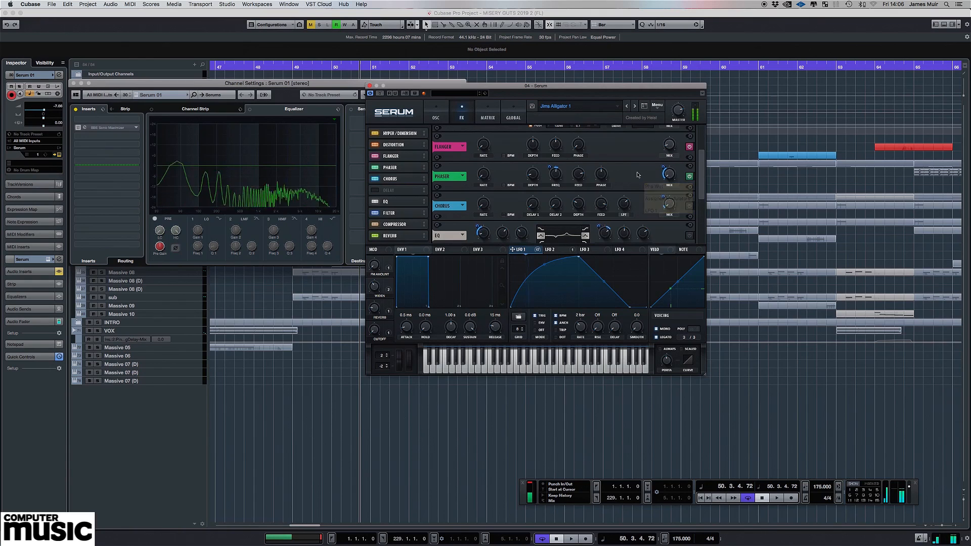
left_click(690, 177)
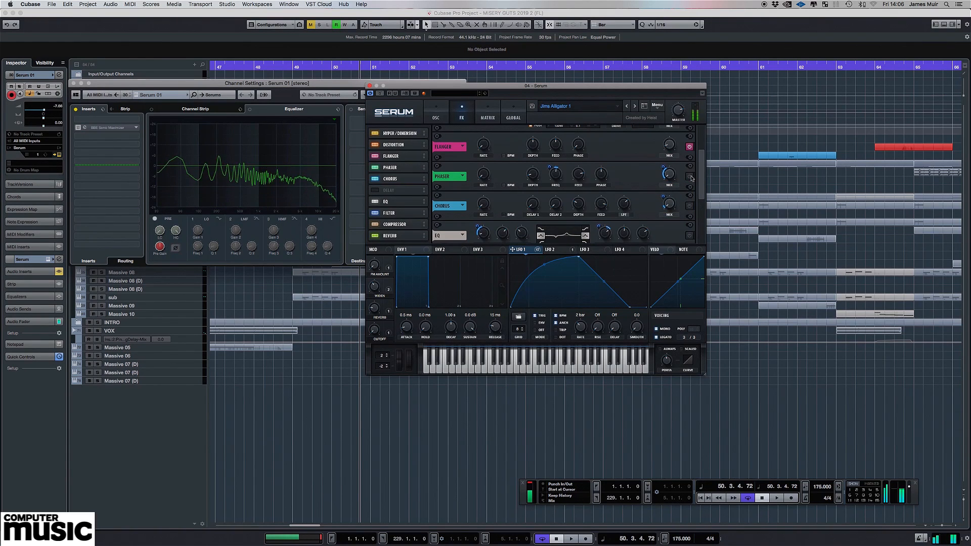
left_click(690, 177)
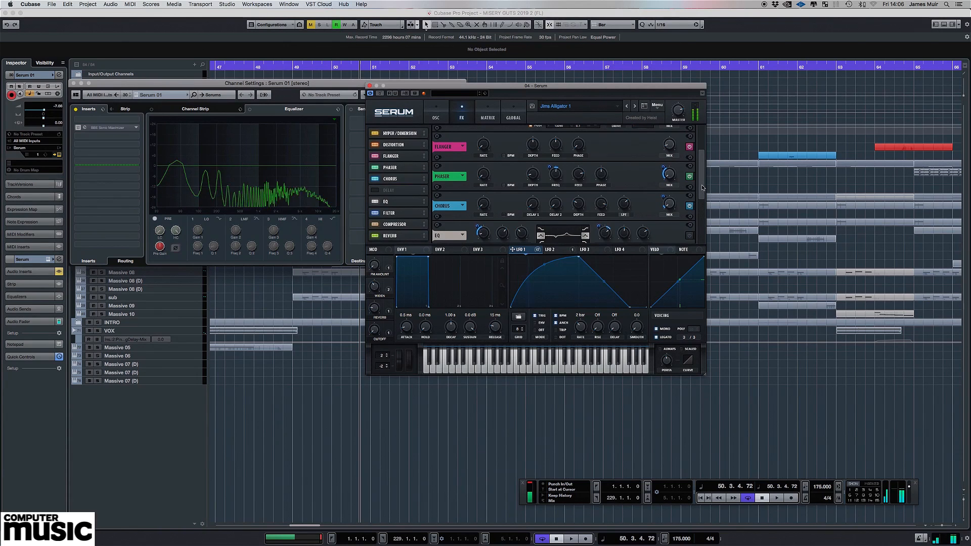
Switch on Serum's EQ effect, check the oscillator page, and compare the sound with the EQ off and on
scroll(701, 188, "down", 3)
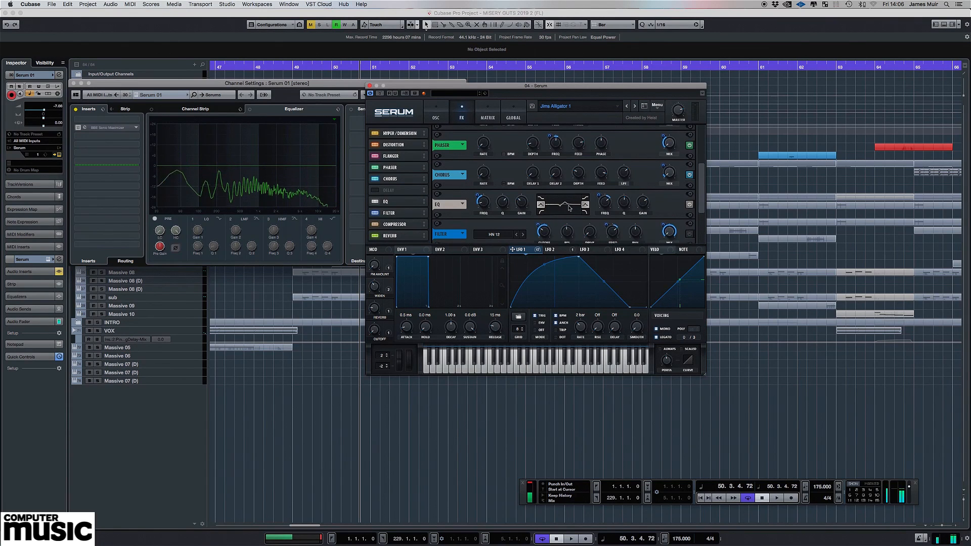
left_click(437, 113)
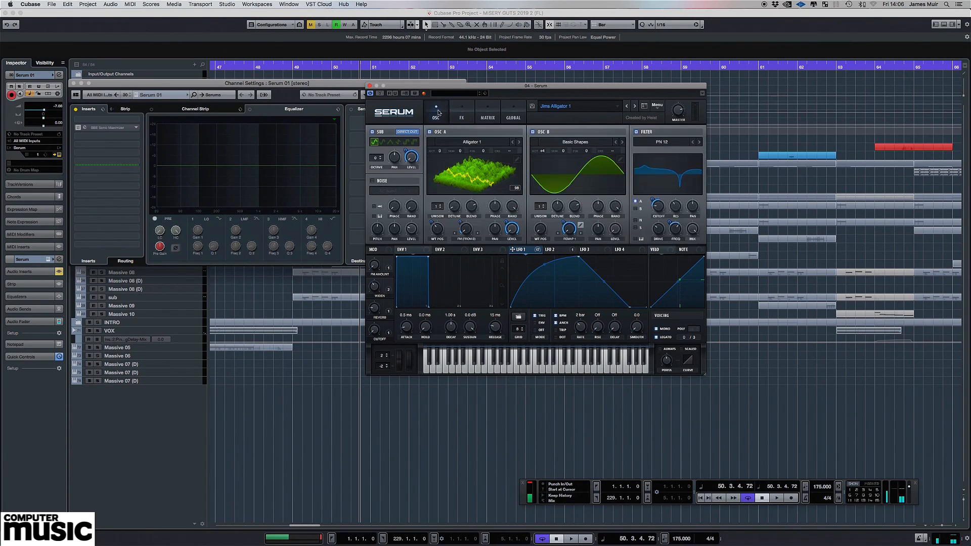
left_click(455, 113)
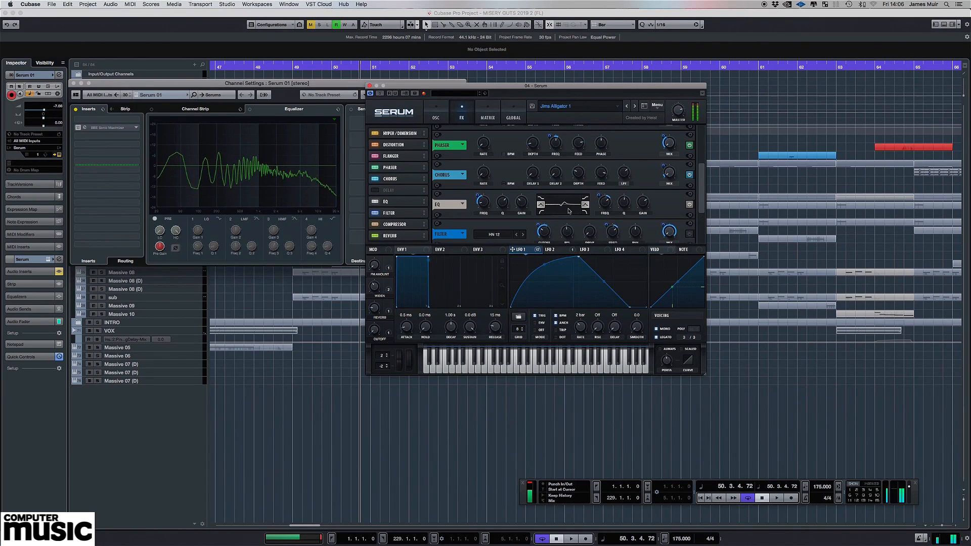
left_click(690, 205)
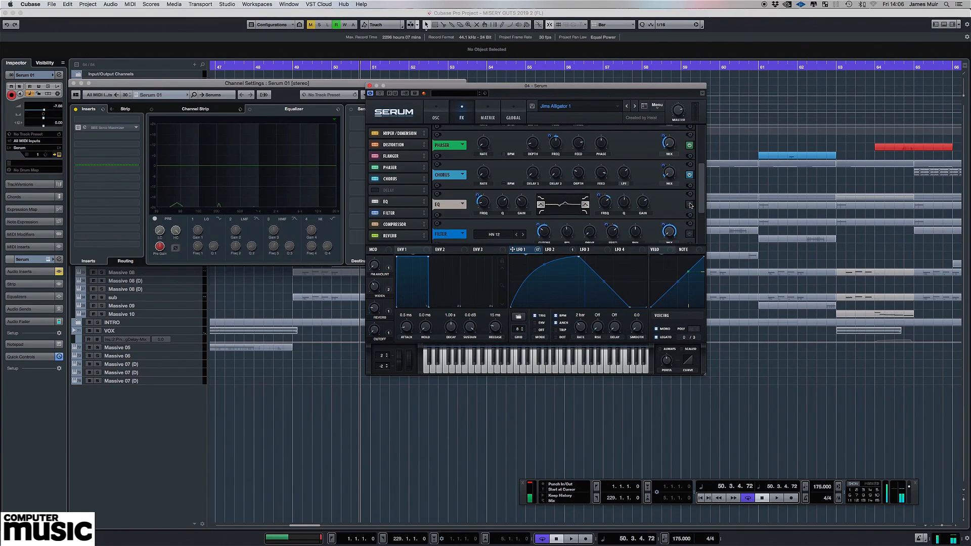
left_click(691, 206)
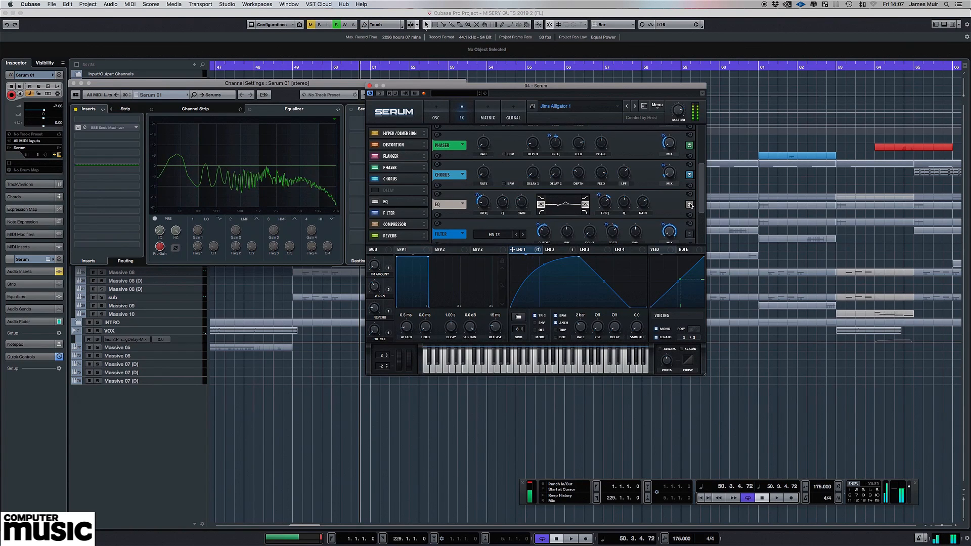
Switch on the Filter in Serum's effects chain and compare the sound with it off and on
scroll(694, 208, "down", 3)
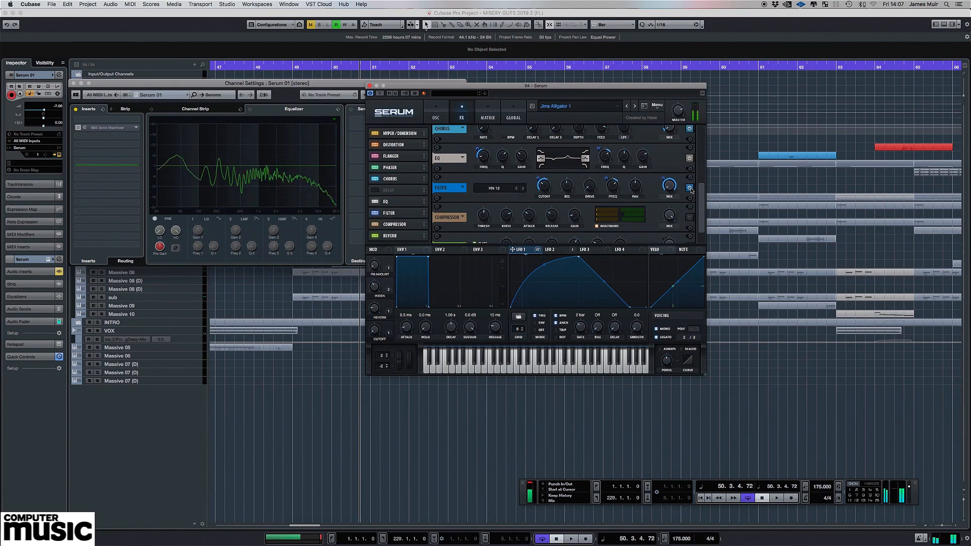
left_click(689, 188)
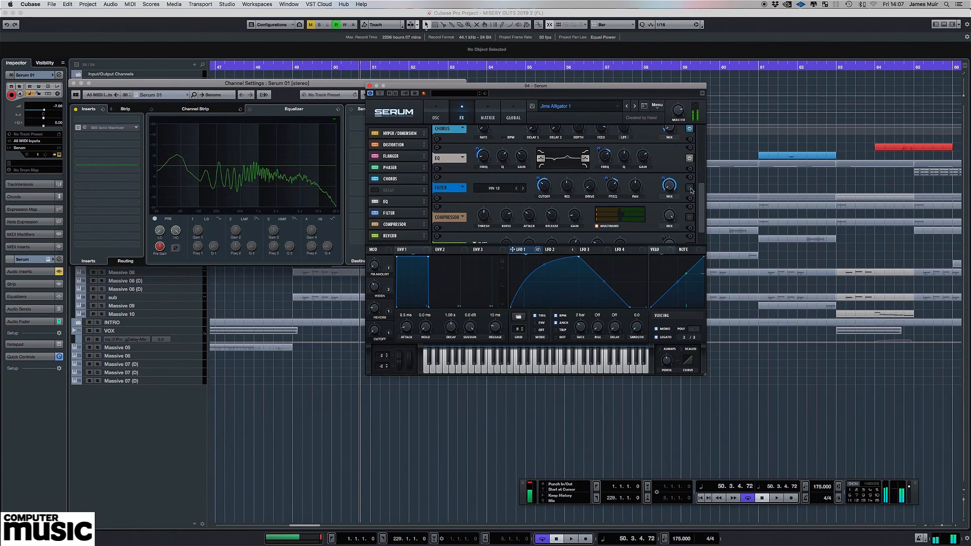
left_click(690, 189)
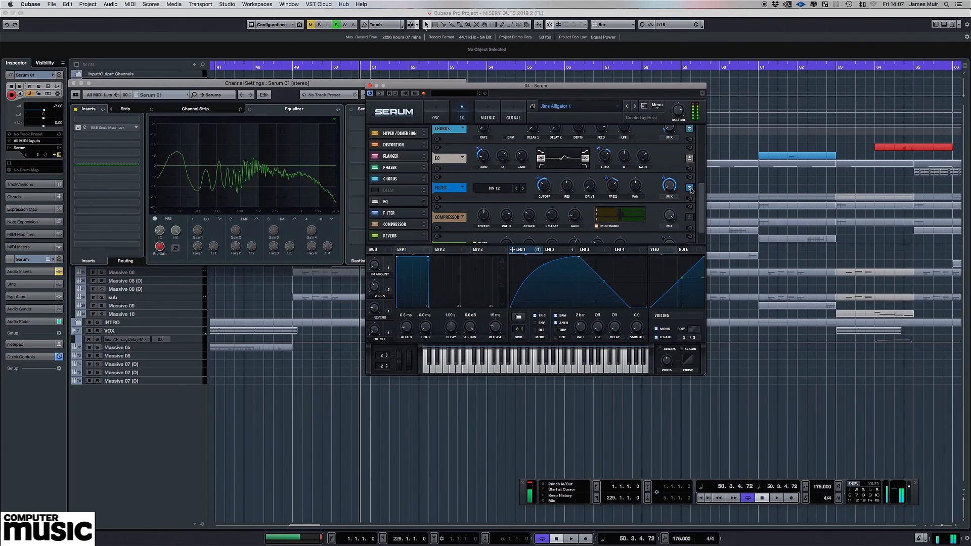
Switch on the multiband Compressor and the Reverb at the end of Serum's effects chain
scroll(695, 198, "down", 2)
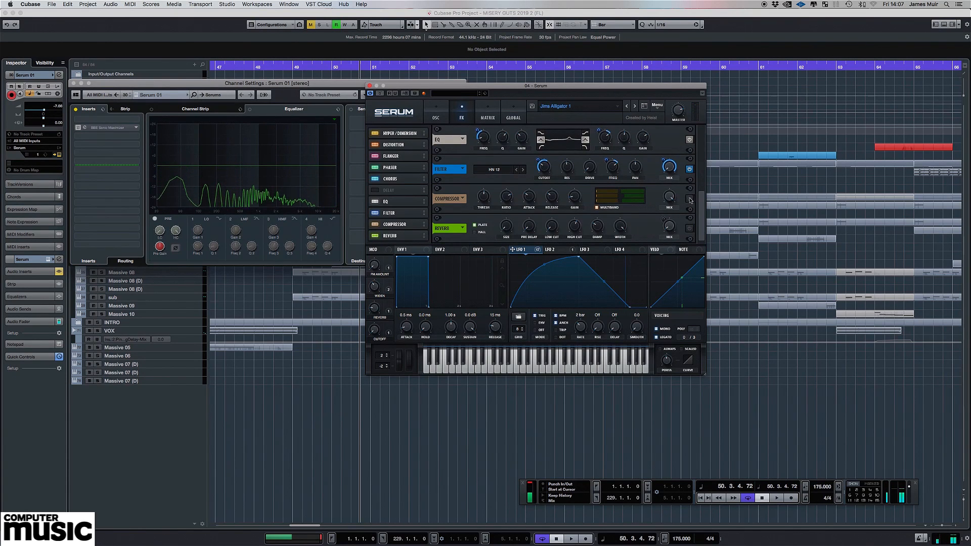
left_click(689, 198)
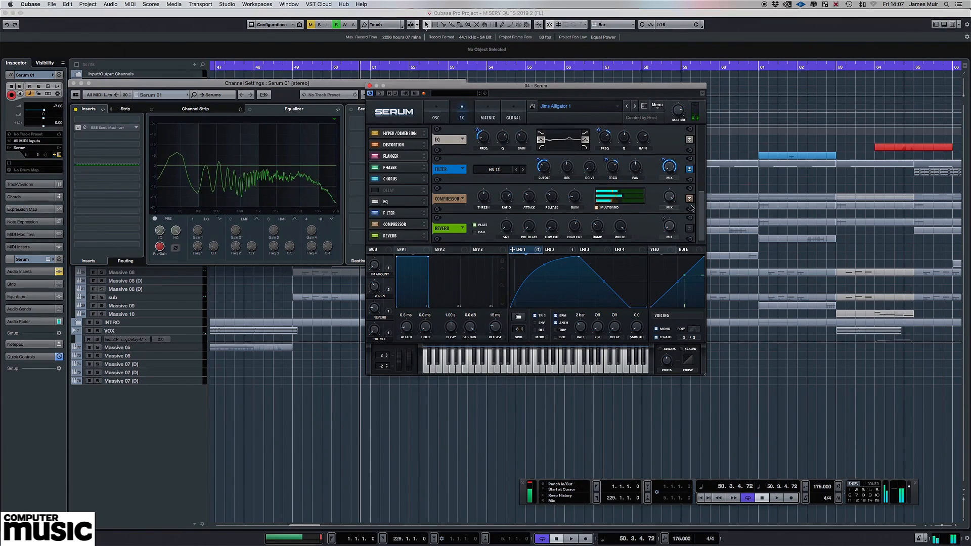
left_click(690, 200)
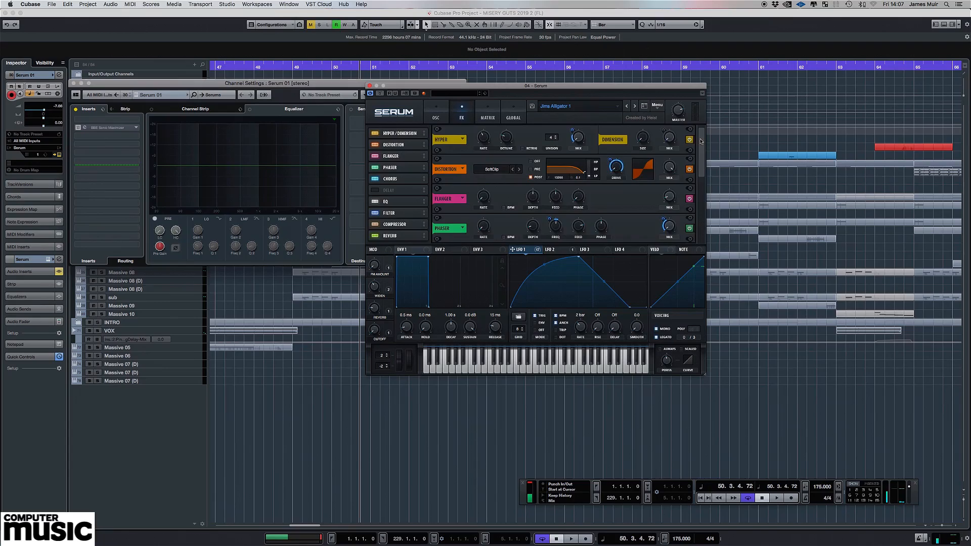
left_click_drag(701, 152, 712, 260)
left_click(690, 229)
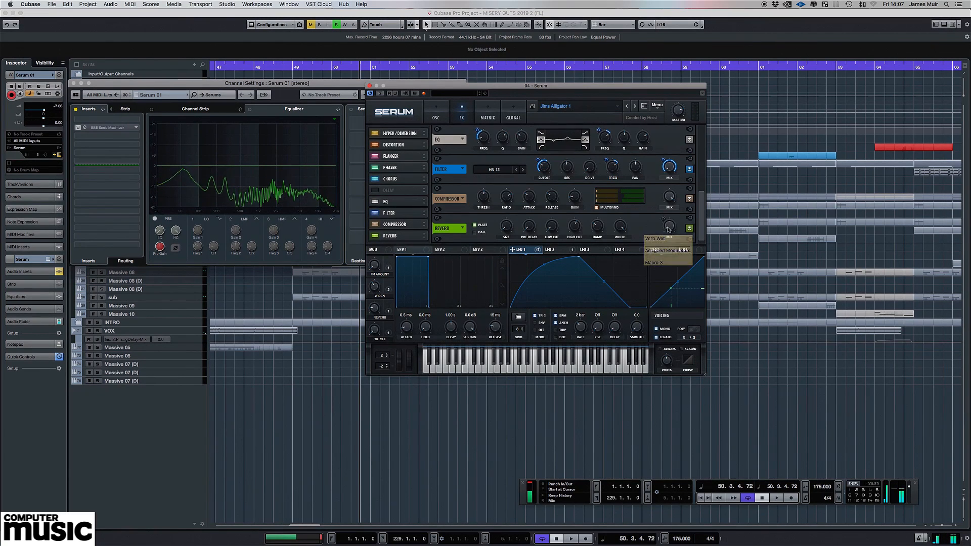
View the shapes of LFO 2 and LFO 3, and return to LFO 1
left_click(552, 249)
left_click(592, 250)
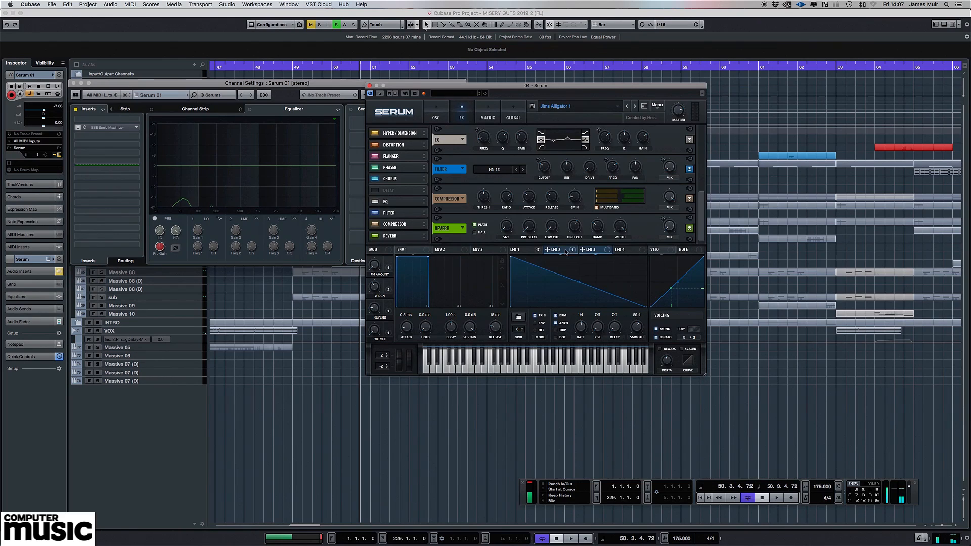
left_click(521, 250)
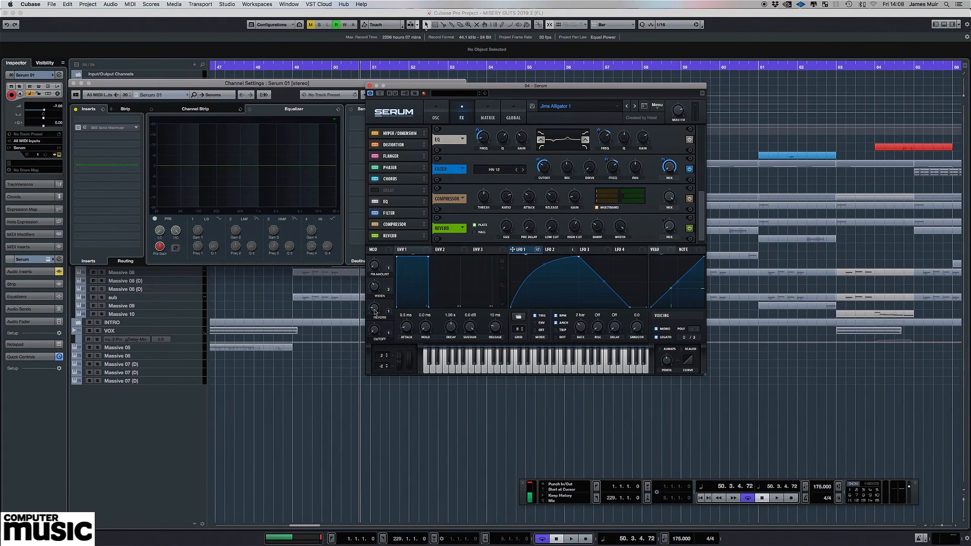
Audition the Reverb macro in Serum 01 while the bass plays
mouse_move(375, 310)
left_mouse_down()
mouse_move(382, 259)
mouse_move(382, 316)
left_mouse_up()
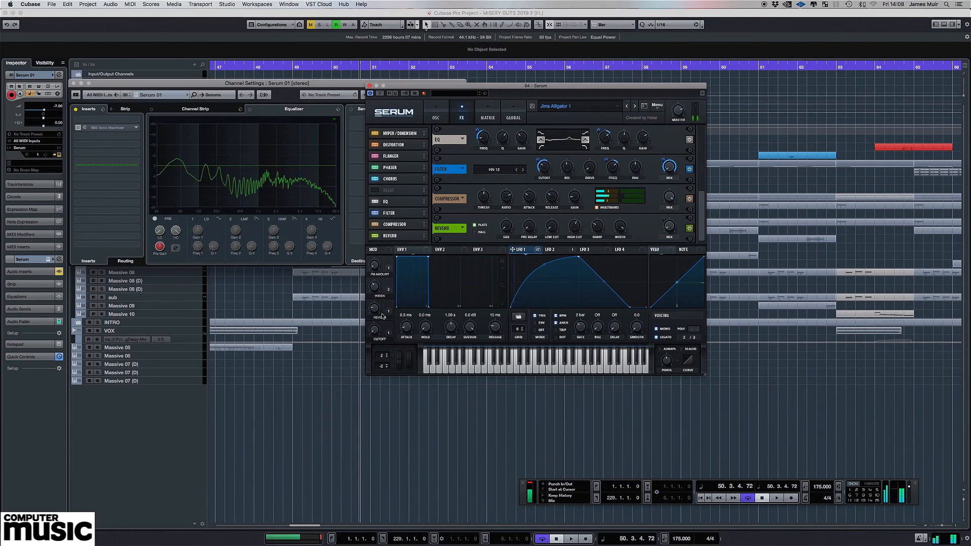
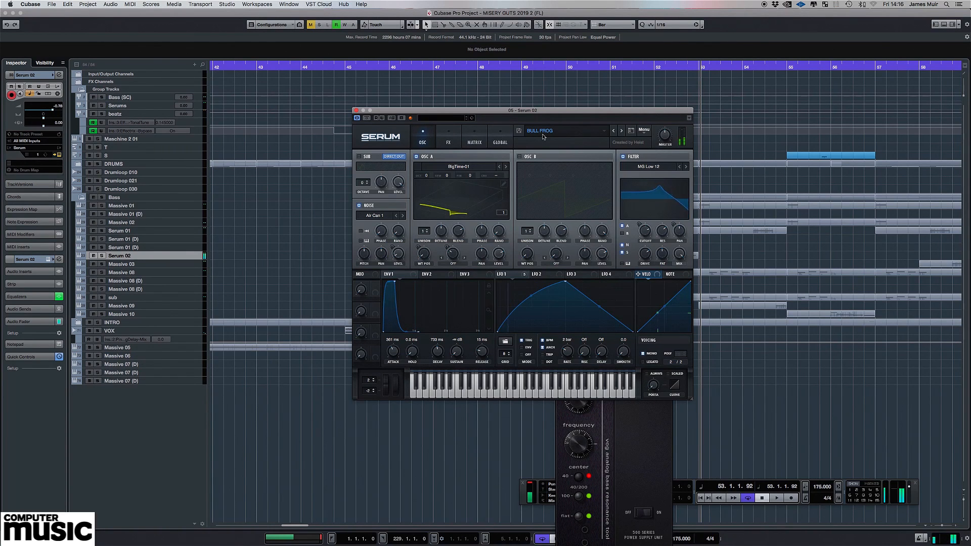
Compare Serum 02's sound with its MG Low 12 filter off and on, and check the available filter types
left_click(622, 157)
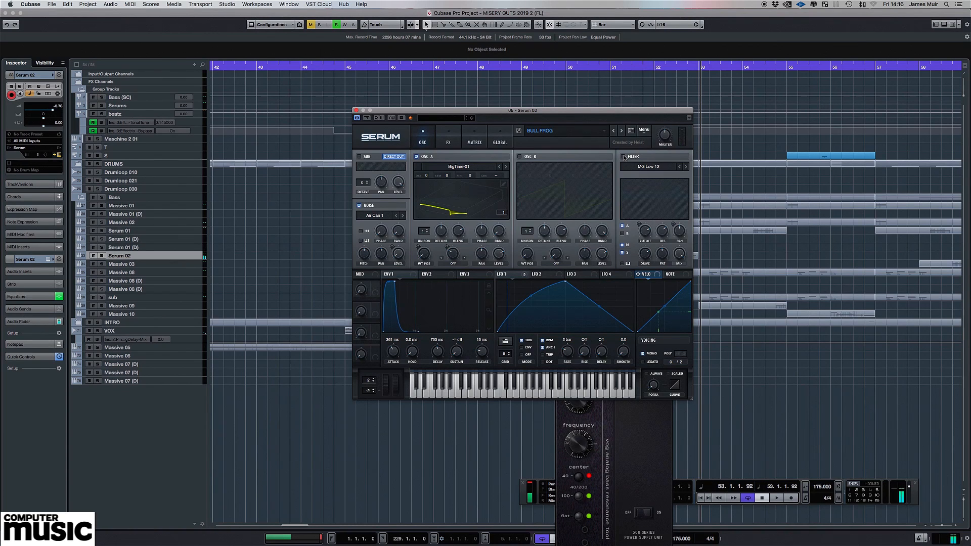
left_click(623, 156)
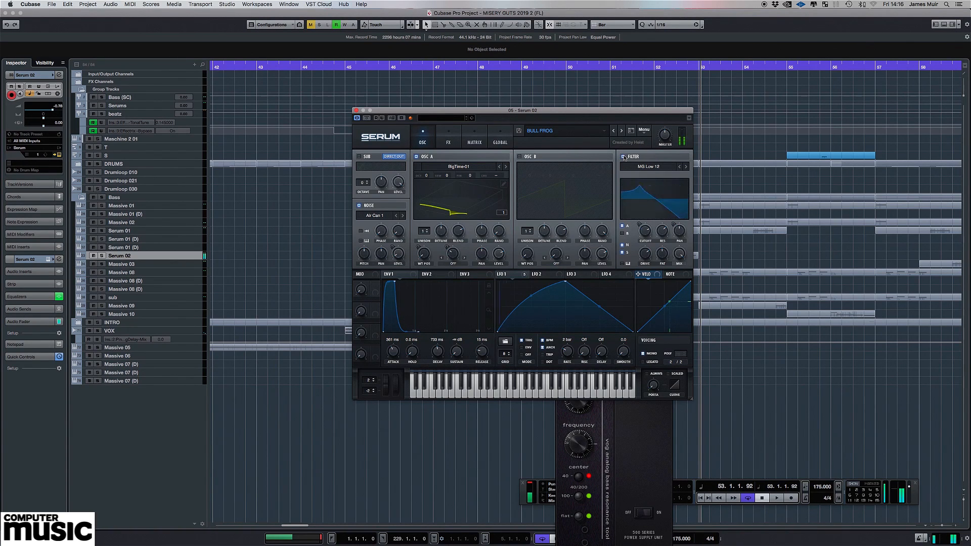
left_click(649, 167)
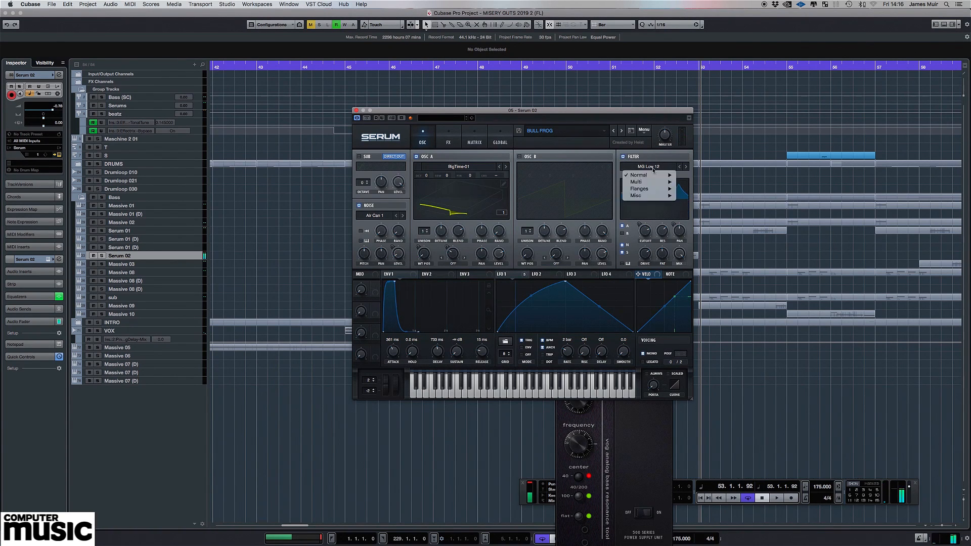
mouse_move(652, 178)
left_click(653, 163)
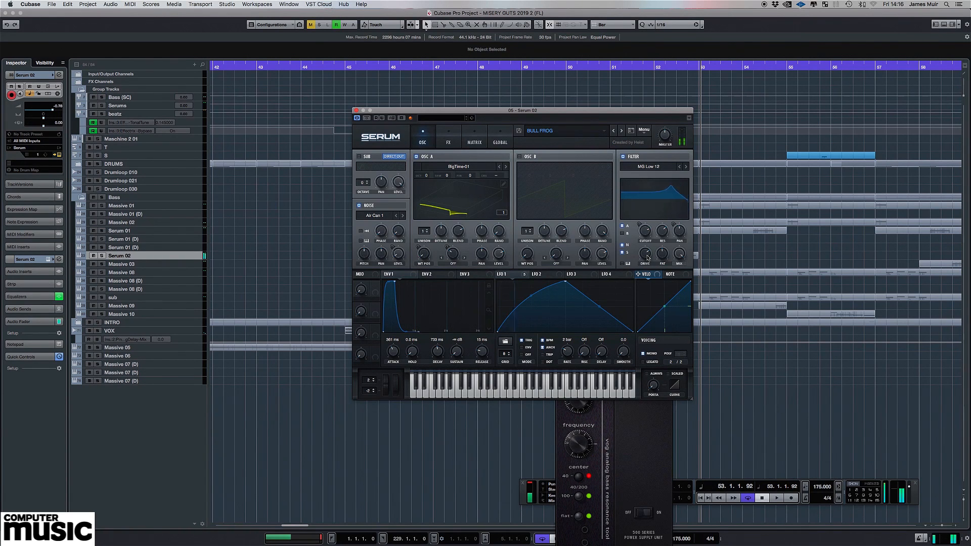
Lower Serum 02's filter Drive to 0% and raise it again to hear how it affects the bass
mouse_move(648, 267)
left_click_drag(648, 267, 652, 338)
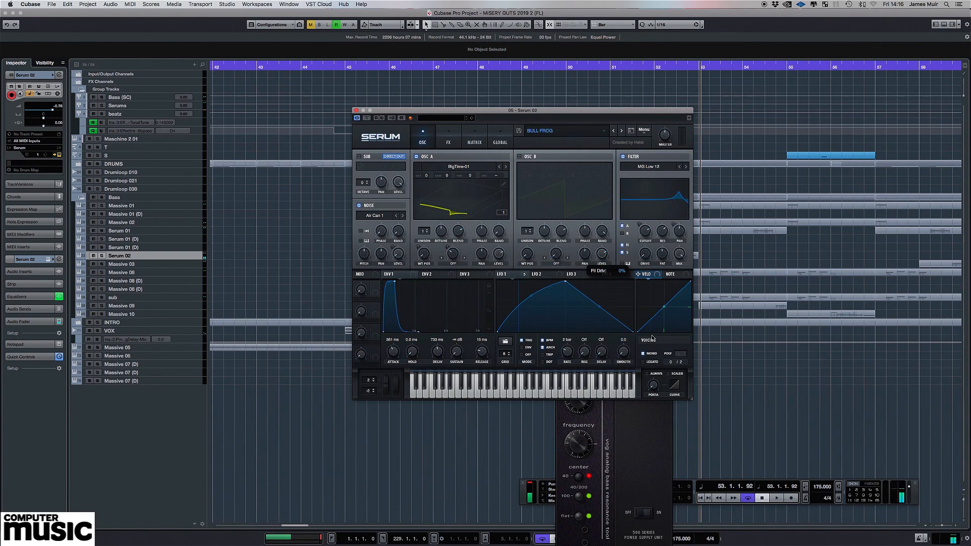
left_click_drag(652, 338, 637, 249)
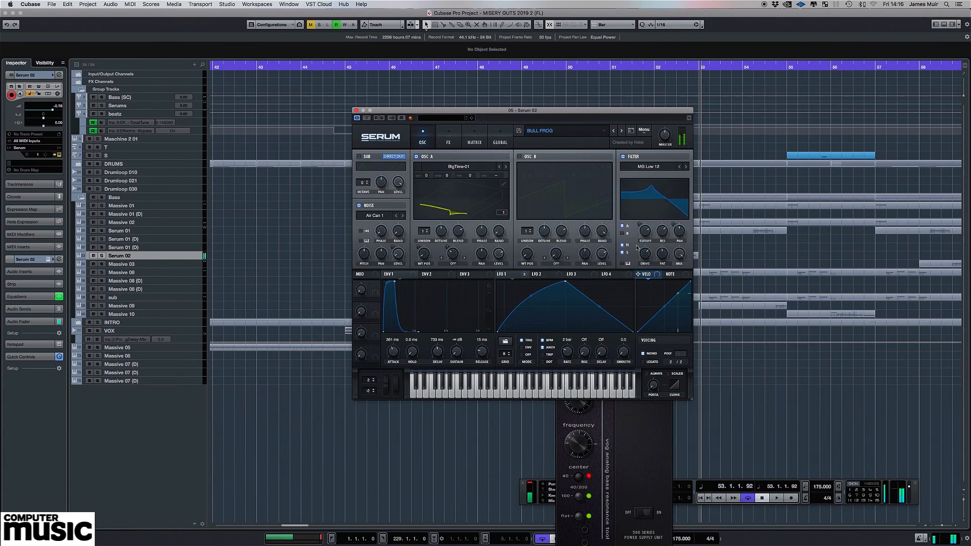
Check which parameters LFO 1 modulates in Serum 02, with a brief look at LFO 2
mouse_move(506, 276)
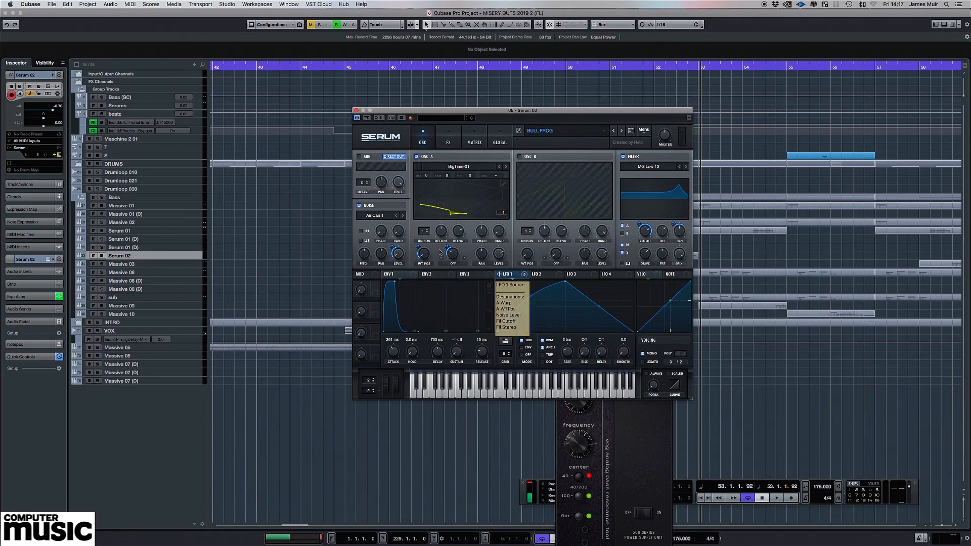
left_click(544, 275)
left_click(505, 274)
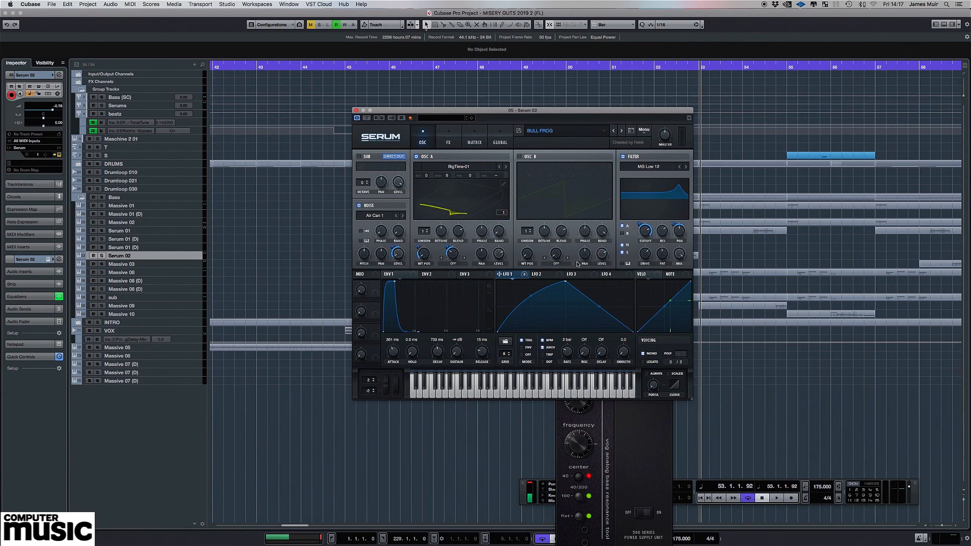
mouse_move(526, 277)
mouse_move(681, 233)
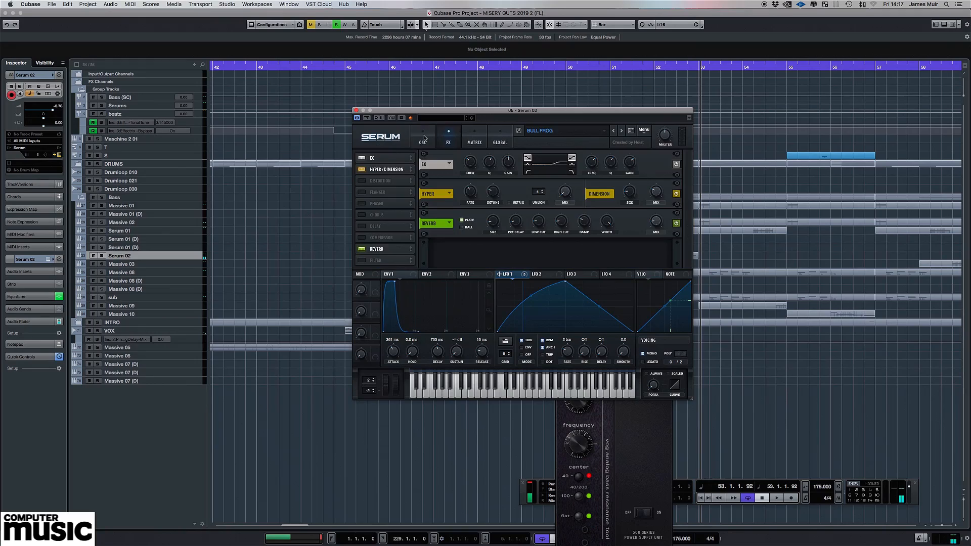
Return to Serum 02's oscillators and compare the sound with the Air Can 1 noise off and on
left_click(423, 138)
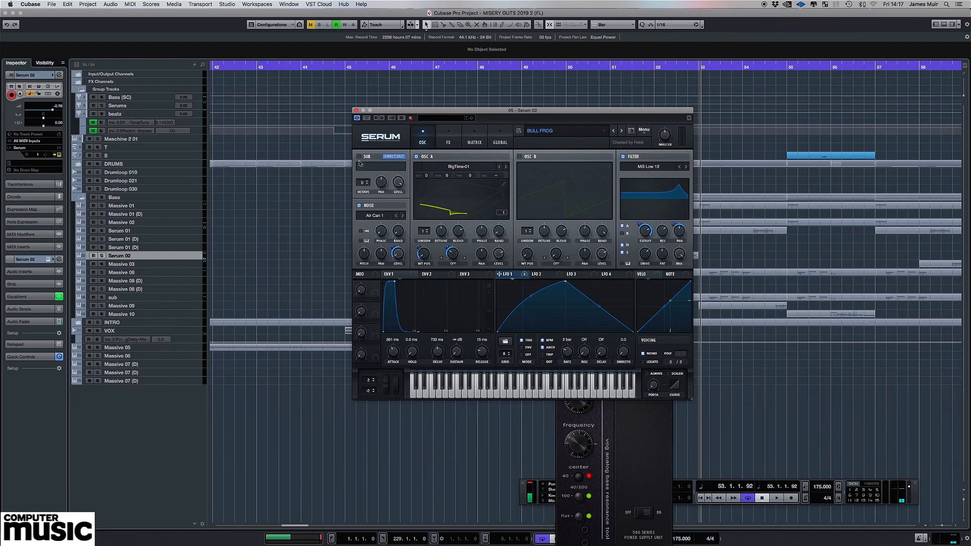
left_click(358, 205)
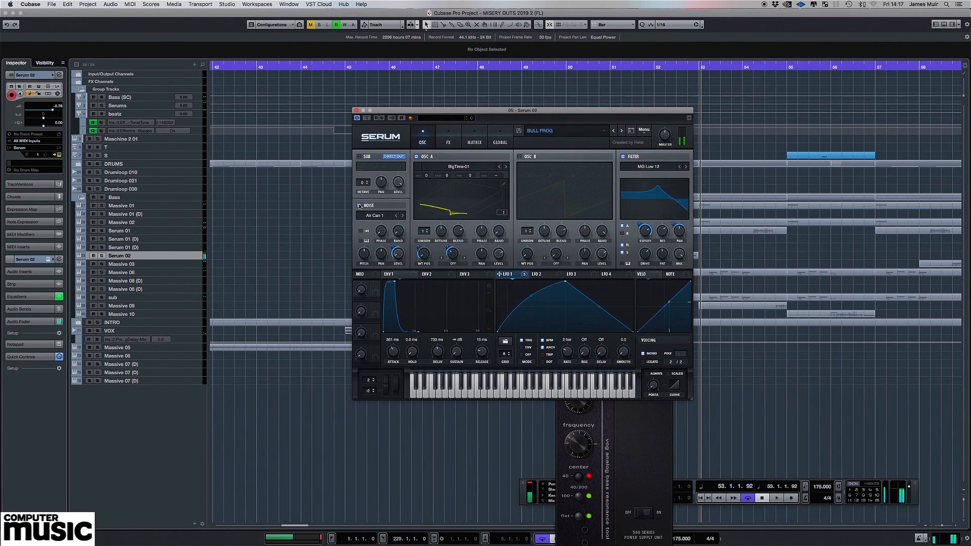
left_click(359, 205)
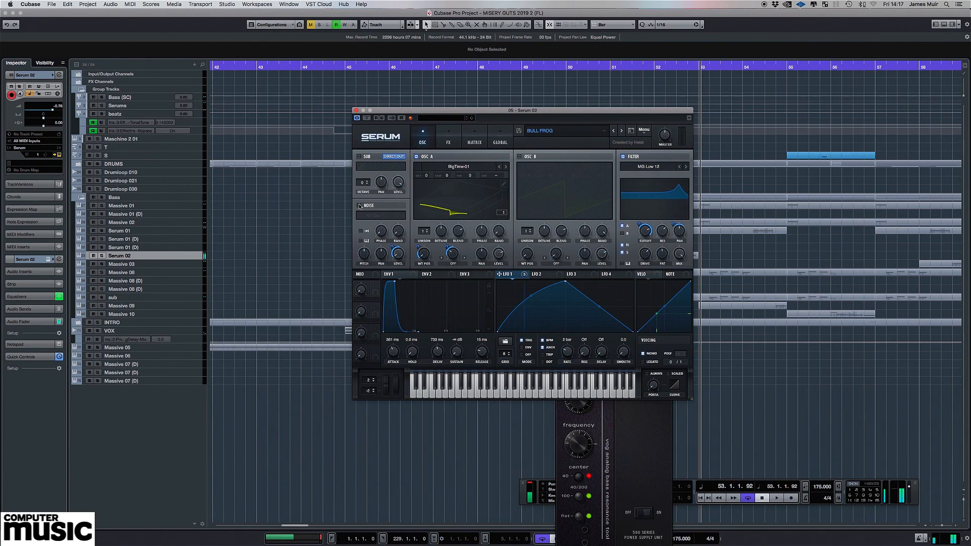
left_click(359, 205)
Switch Serum 02's Oscillator A off to hear the noise layer alone, and switch it back on
left_click(416, 156)
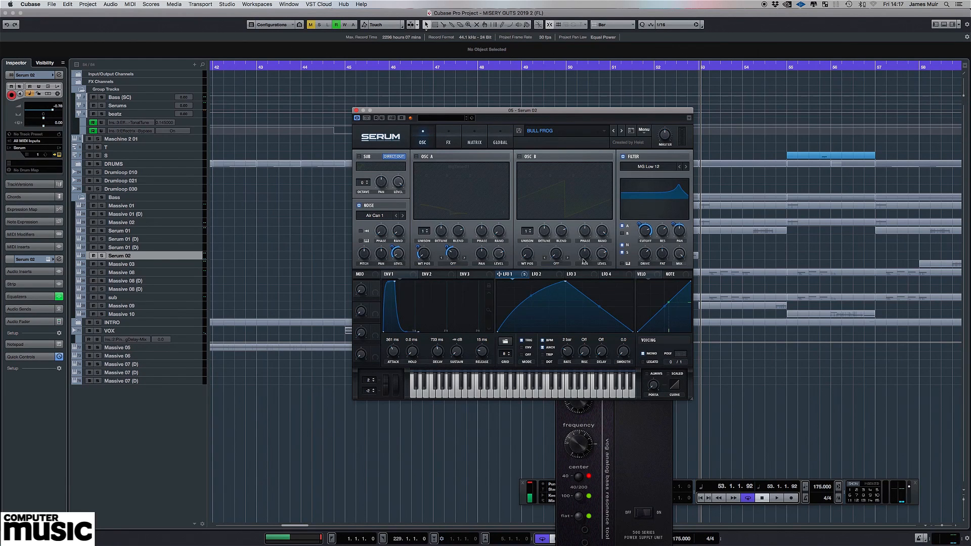
mouse_move(484, 230)
mouse_move(583, 234)
left_click(416, 157)
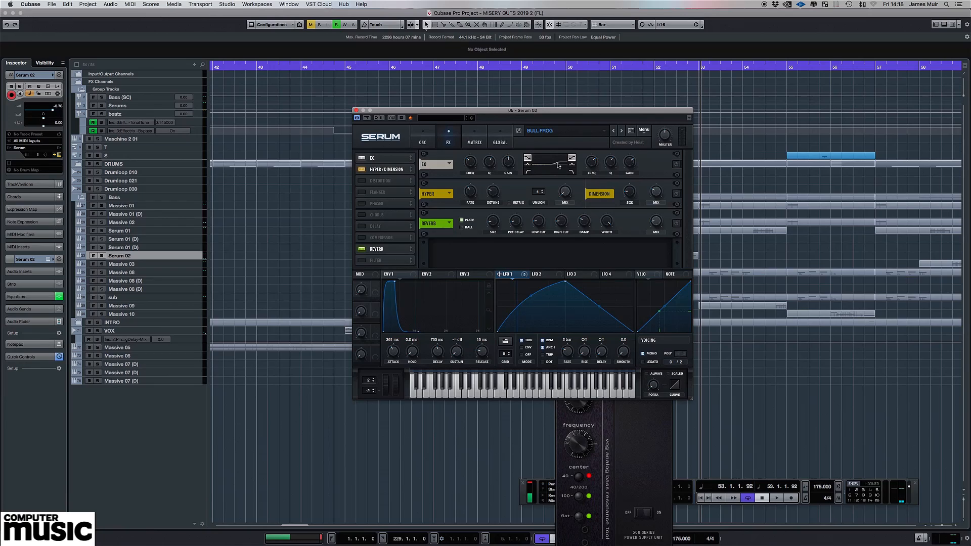
Compare Serum 02's EQ off and on, switch the Hyper/Dimension and Reverb effects on, and close the synth
left_click(675, 164)
left_click(675, 165)
left_click(675, 165)
left_click(678, 195)
left_click(677, 223)
left_click(356, 110)
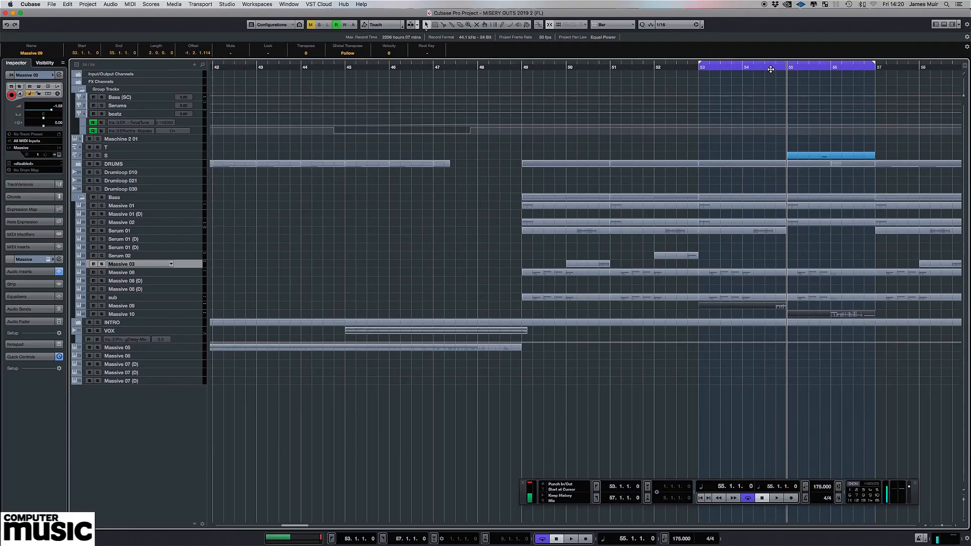
Play the arrangement from bar 54, and open the Massive instrument on the Massive 09 track
left_click(744, 66)
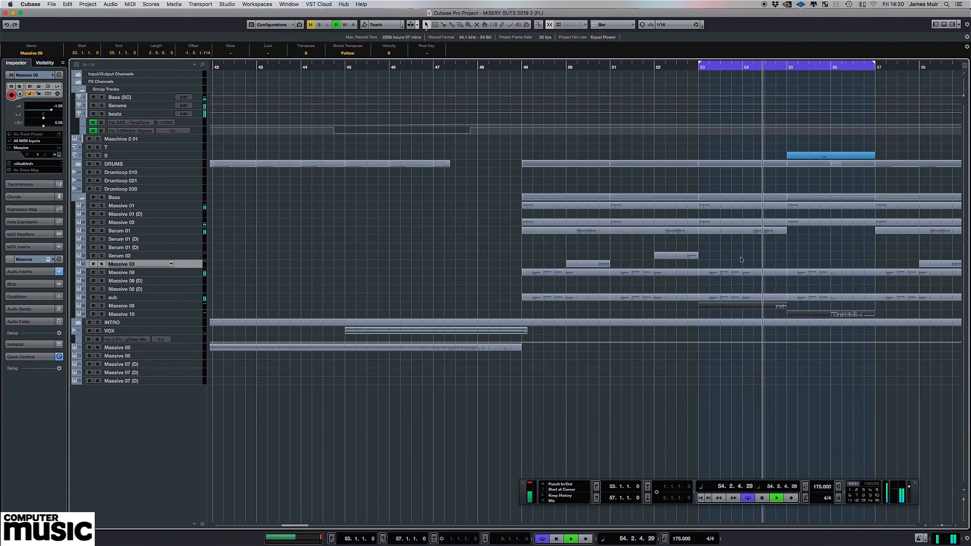
key("space")
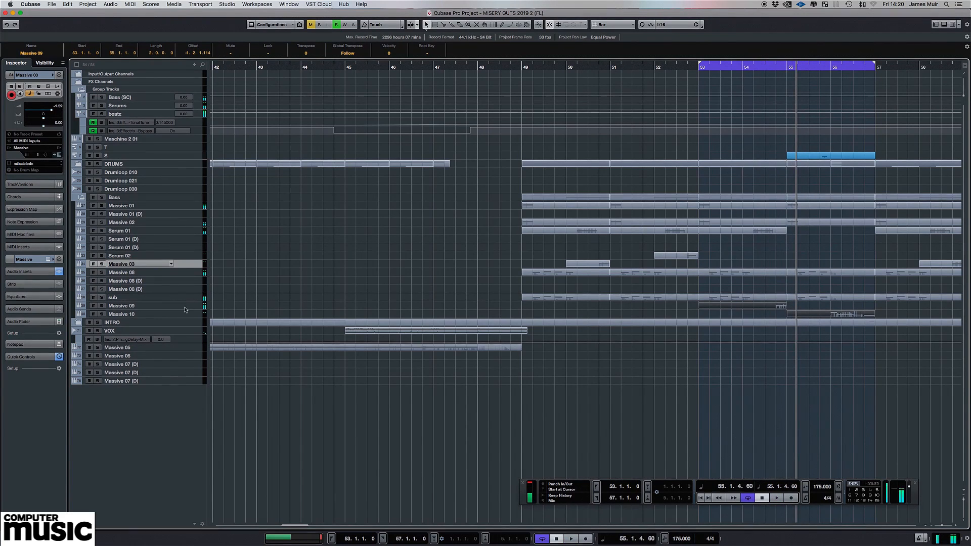
left_click(186, 306)
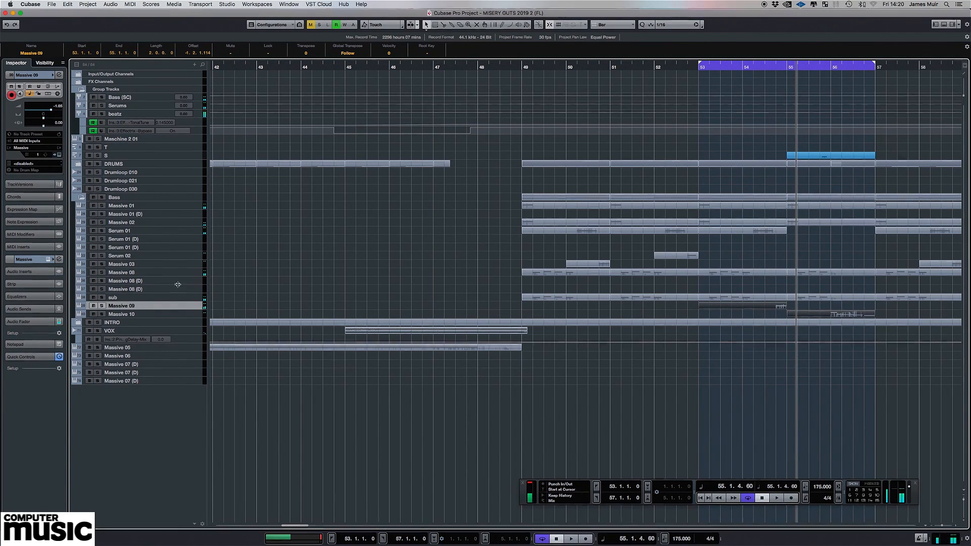
left_click(49, 260)
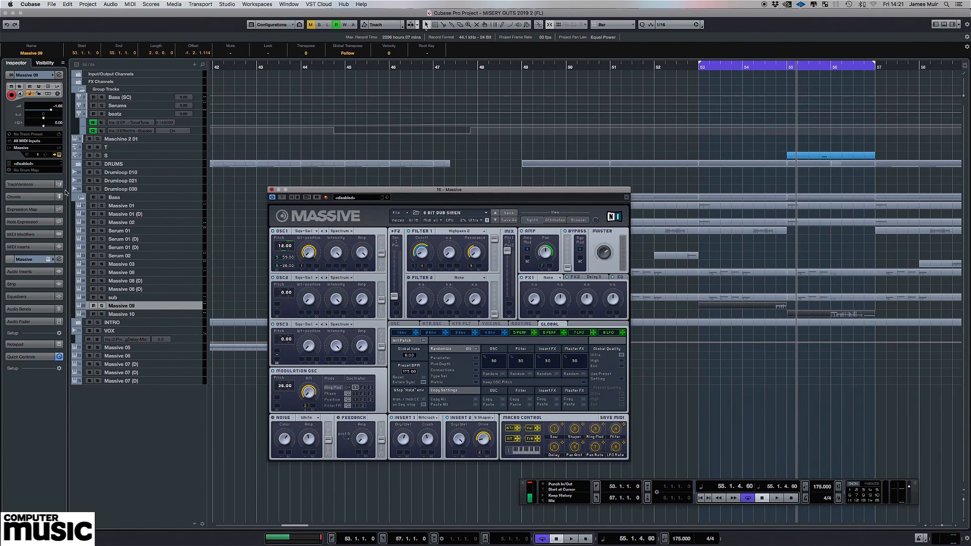
Close the Massive synth, and check the inserts and EQ in Massive 09's channel settings before closing them
left_click(59, 75)
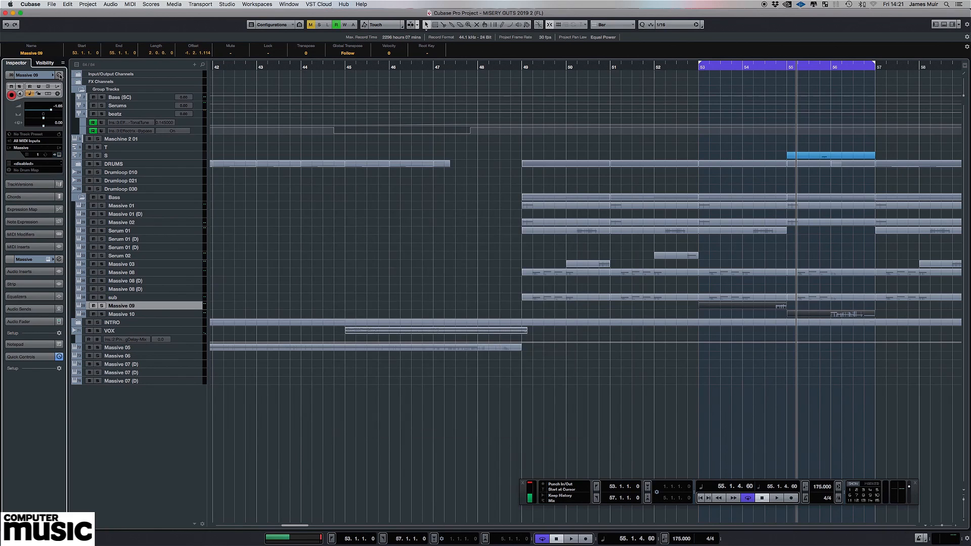
left_click(60, 76)
left_click_drag(640, 252, 518, 182)
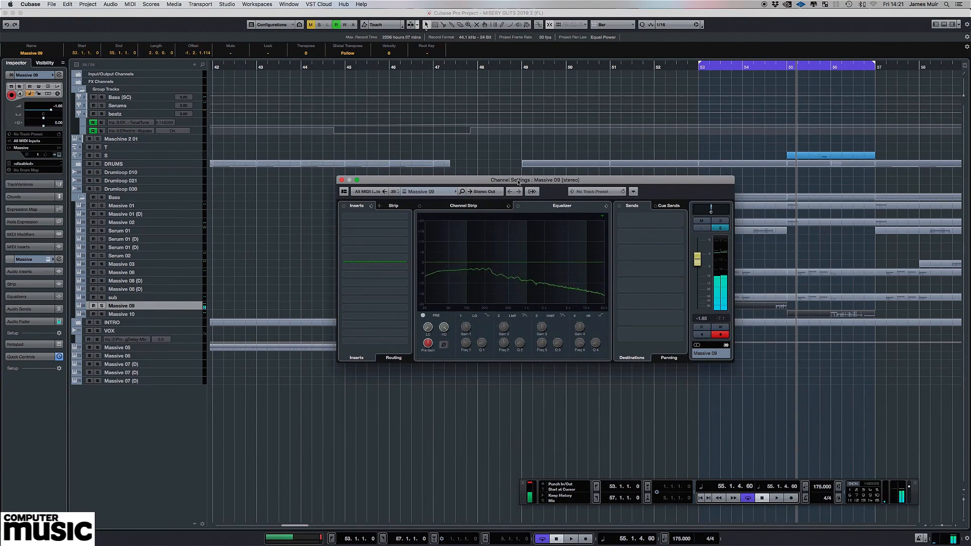
left_click(341, 179)
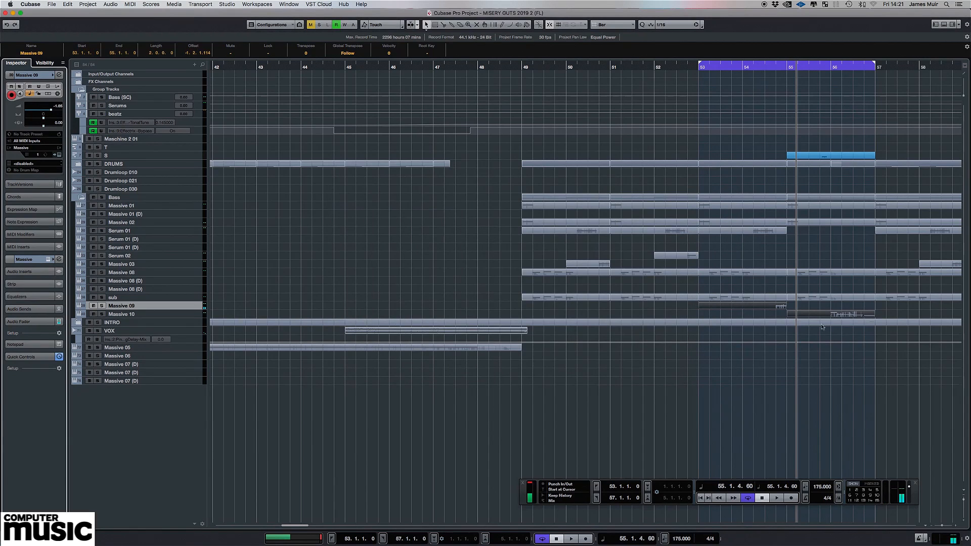
Play the arrangement through to the end of bar 56, and view the Voicing settings of Massive 10's synth
key("space")
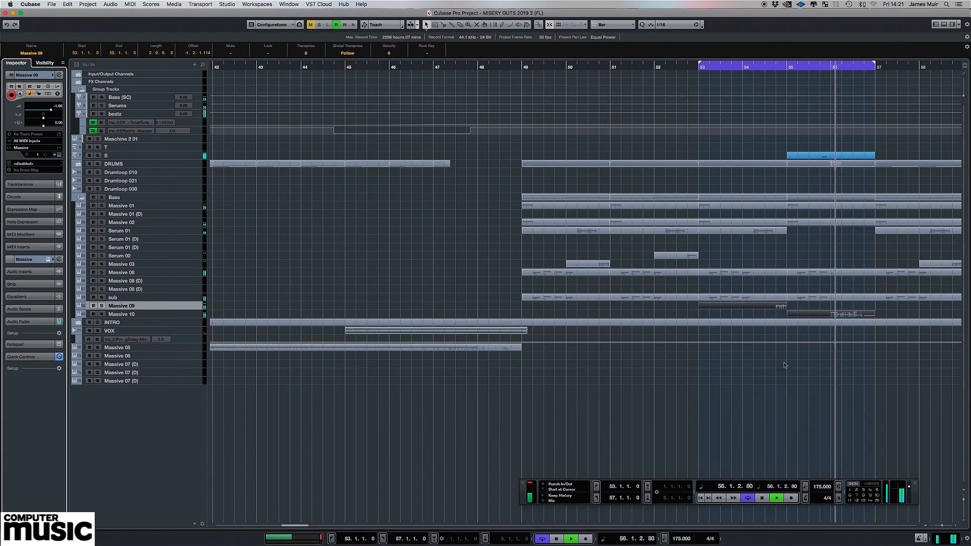
key("space")
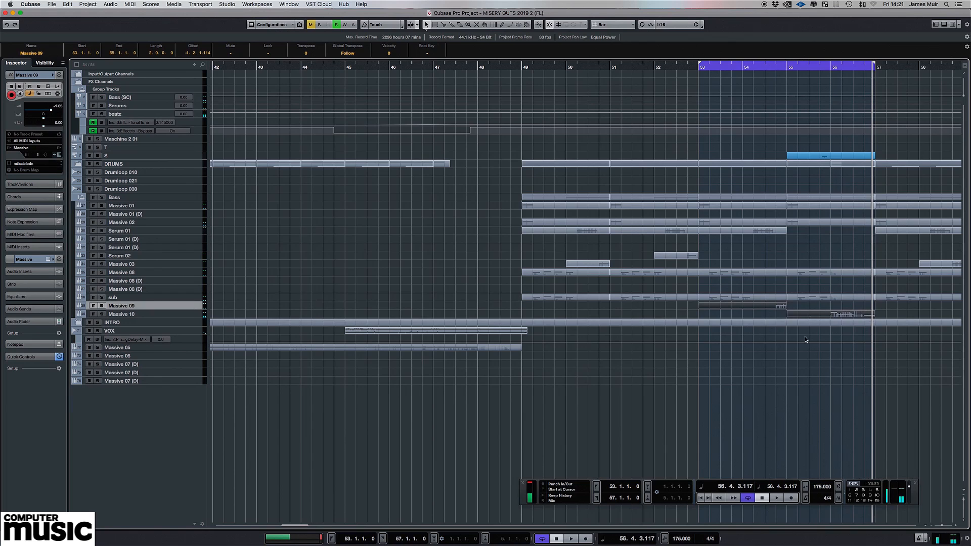
scroll(817, 342, "right", 4)
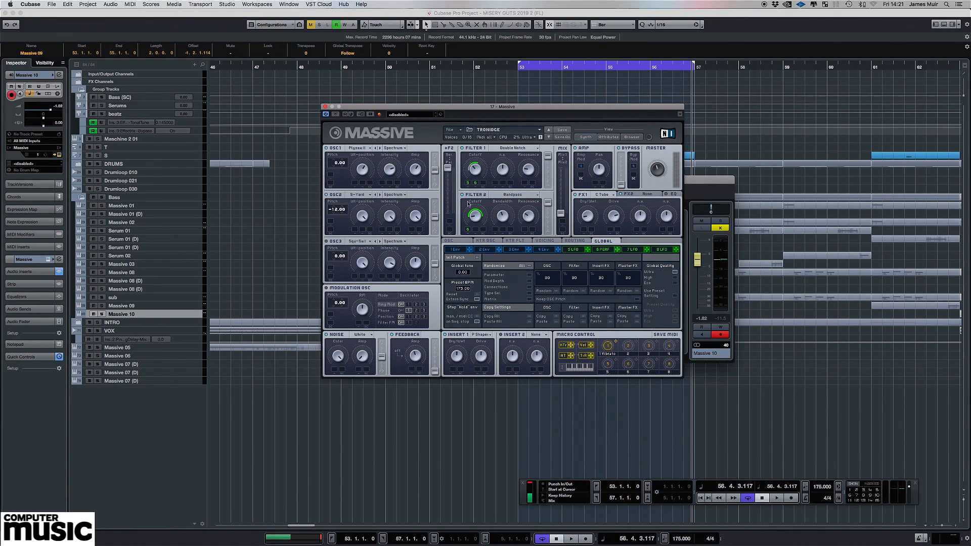
left_click(544, 242)
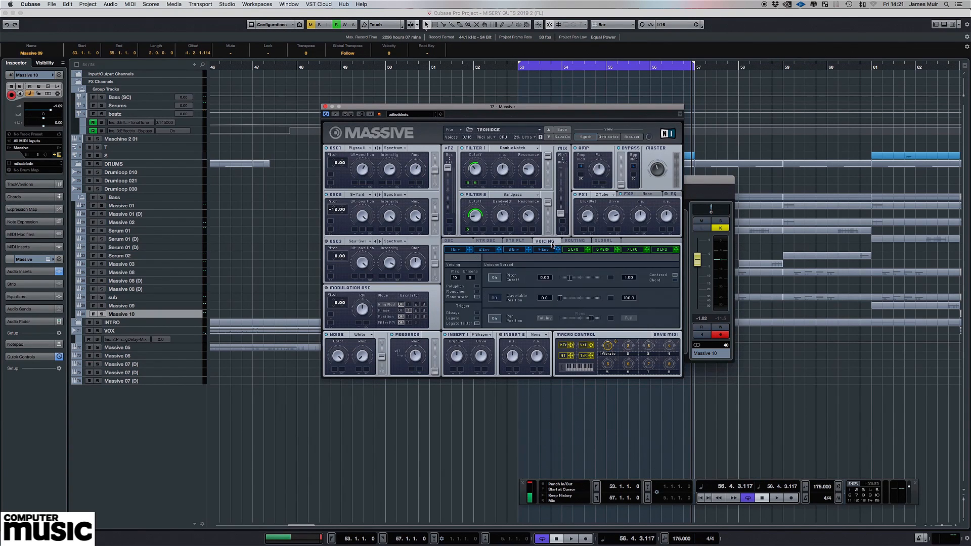
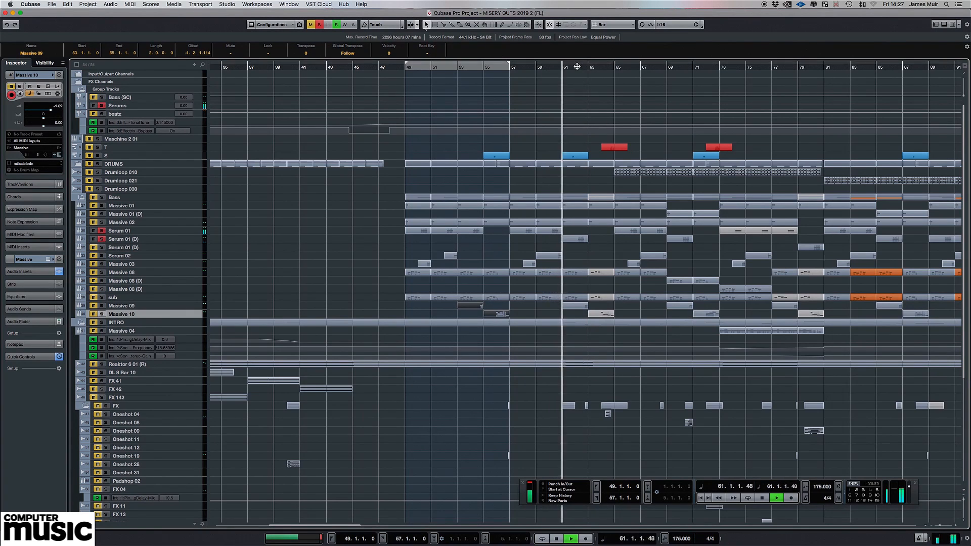
Stop the soloed Serums playback, and play the soloed FX 87-[1] (R) track from bar 64
key("space")
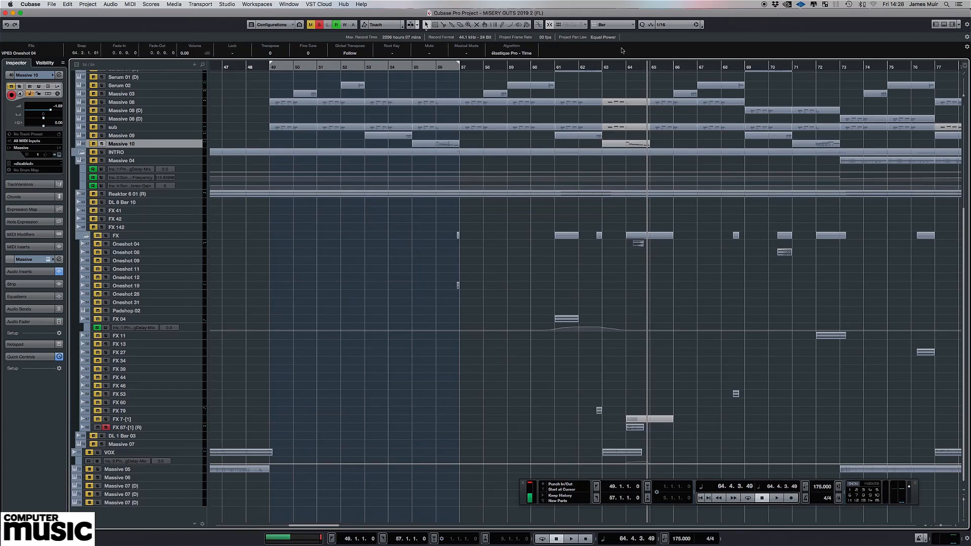
left_click(625, 67)
key("space")
key("space")
Select and play the WALLIE-87-[1]-04 clip on the FX 87-[1] (R) track from bar 64, and unsolo the track
left_click(187, 428)
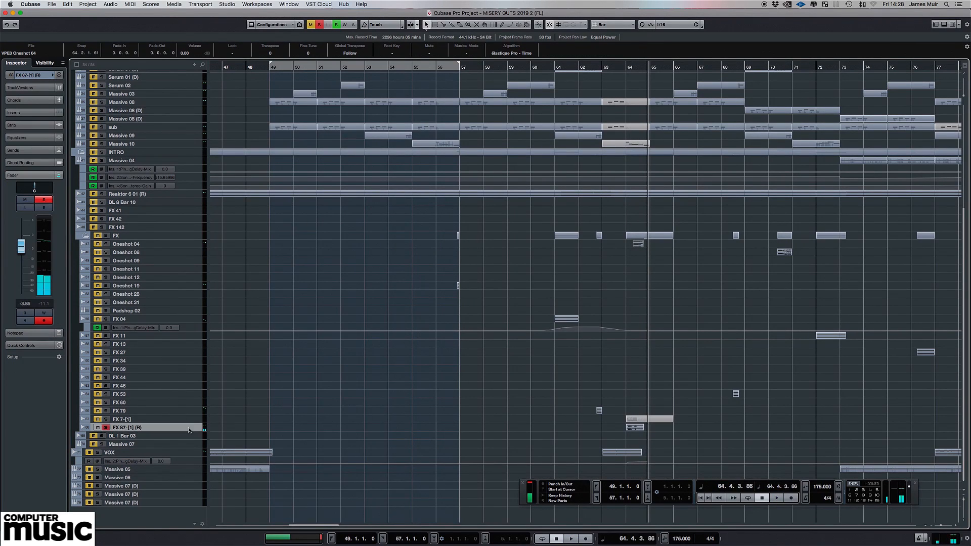
left_click_drag(626, 67, 626, 87)
scroll(640, 403, "down", 5)
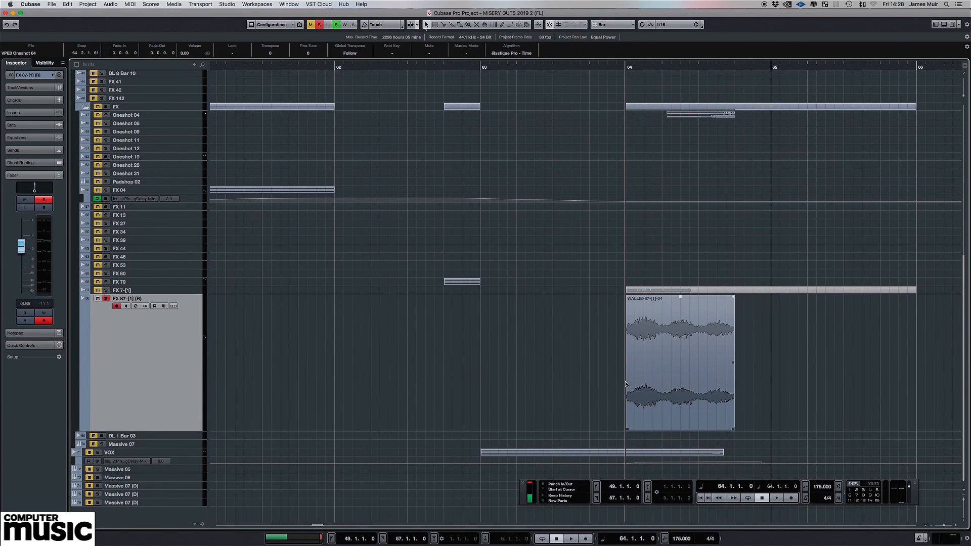
left_click(684, 357)
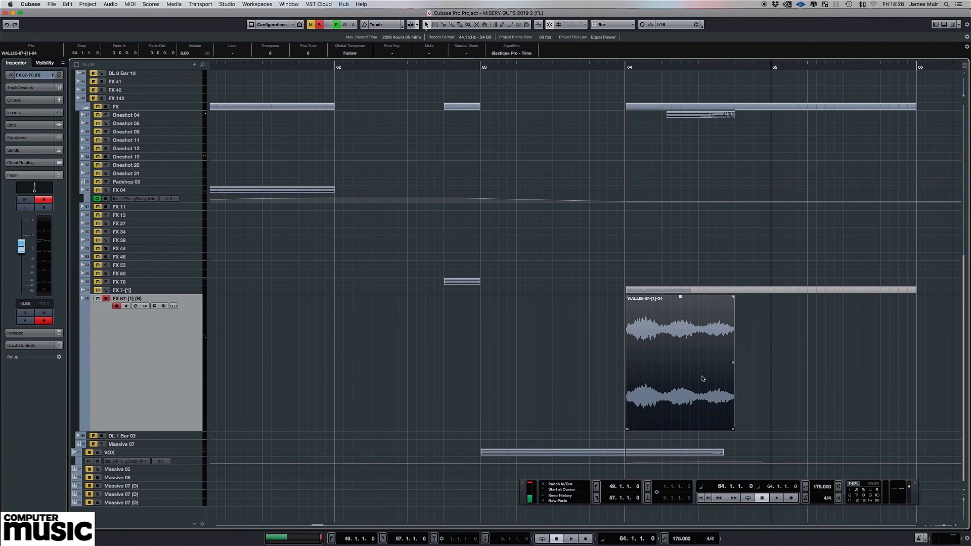
key("space")
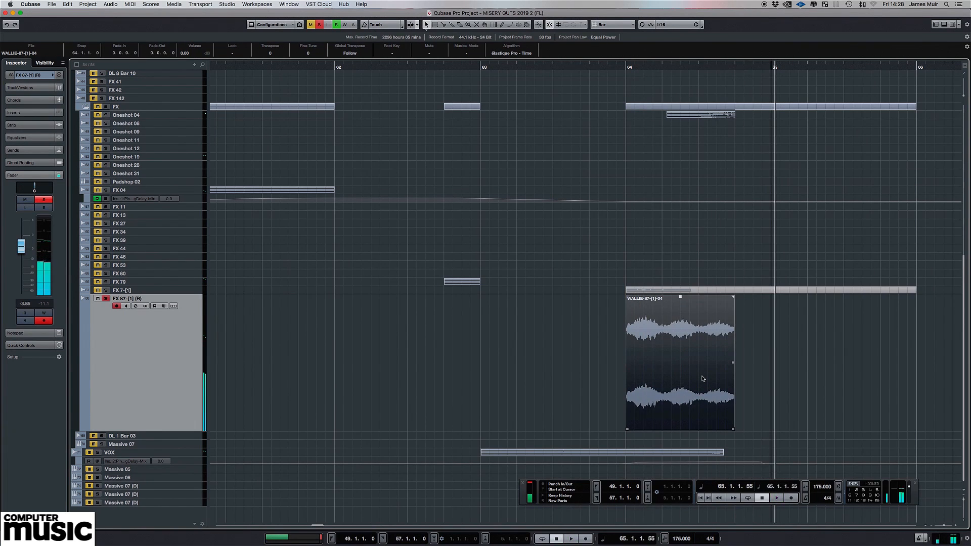
left_click(107, 298)
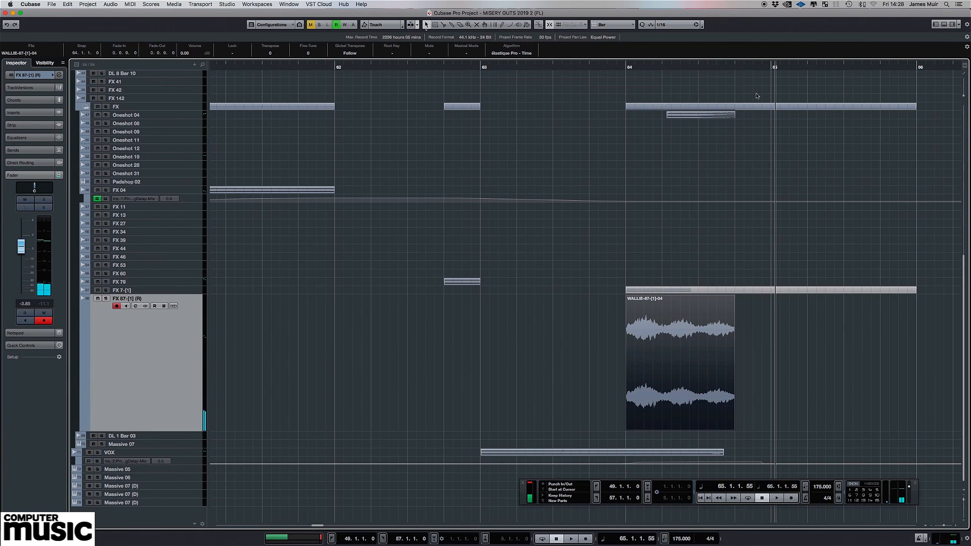
Play the full arrangement repeatedly from bar 64 to hear the WALLIE-87-[1]-04 clip against the bass and drum tracks
left_click(629, 70)
key("space")
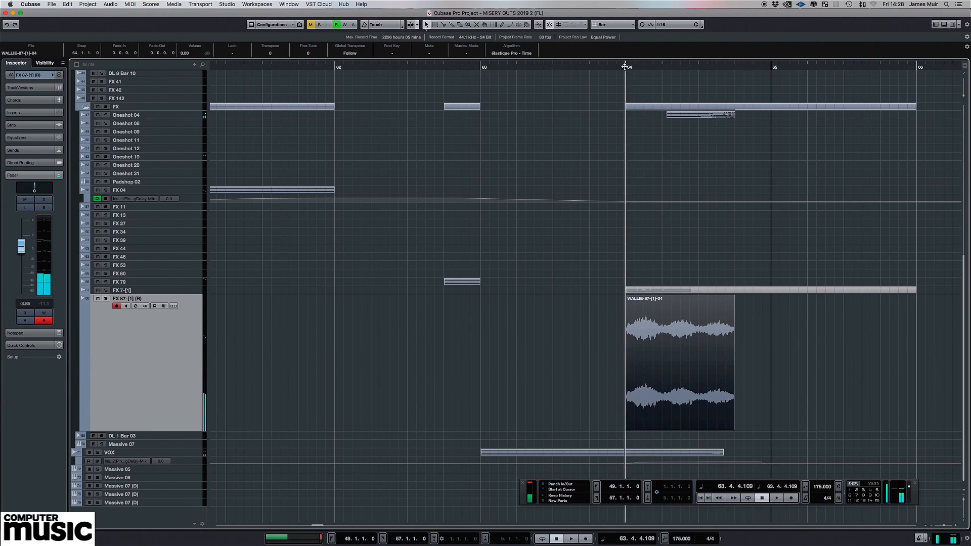
key("space")
key("space")
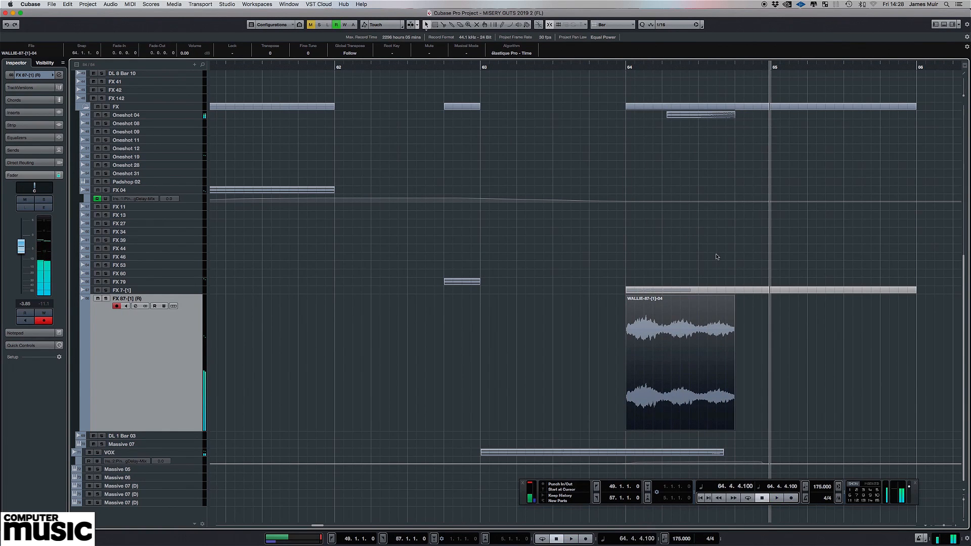
scroll(716, 257, "up", 10)
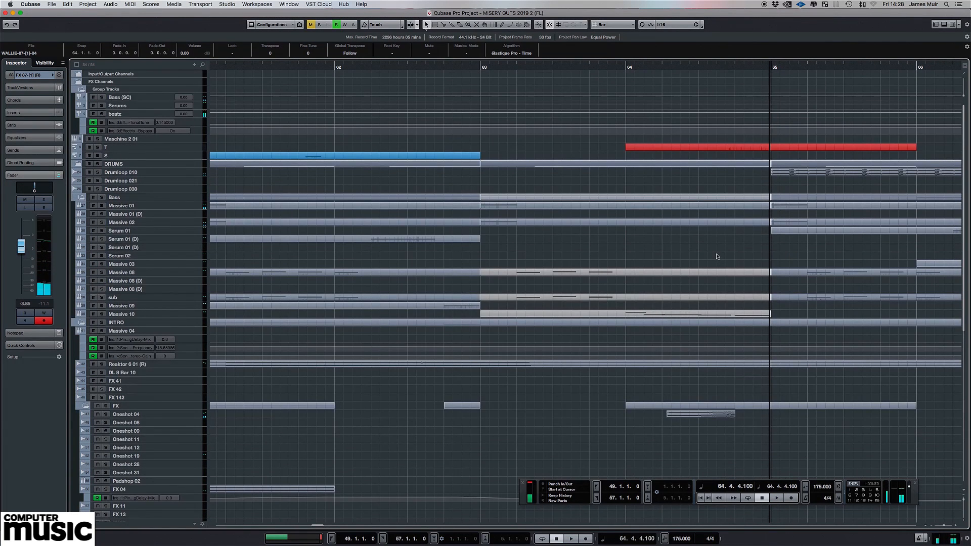
key("space")
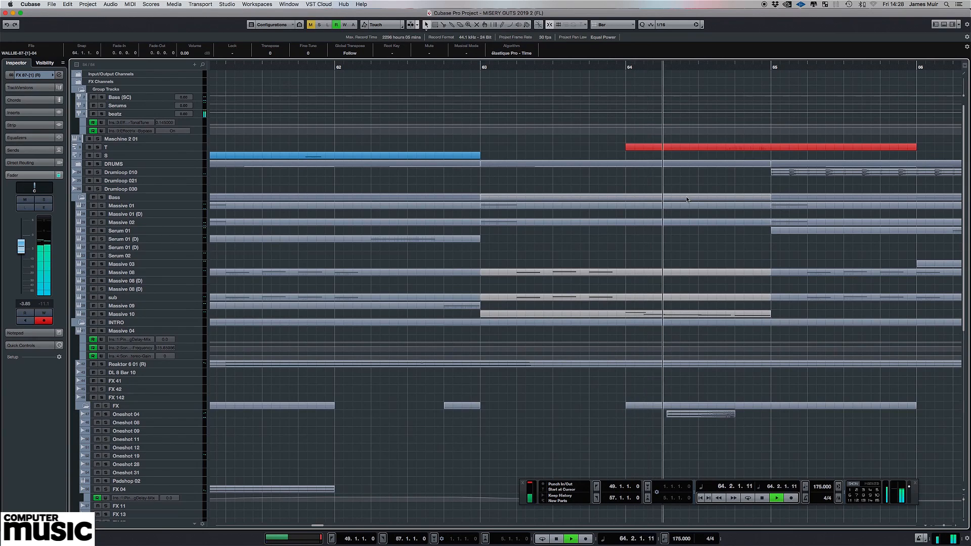
key("space")
scroll(665, 229, "down", 10)
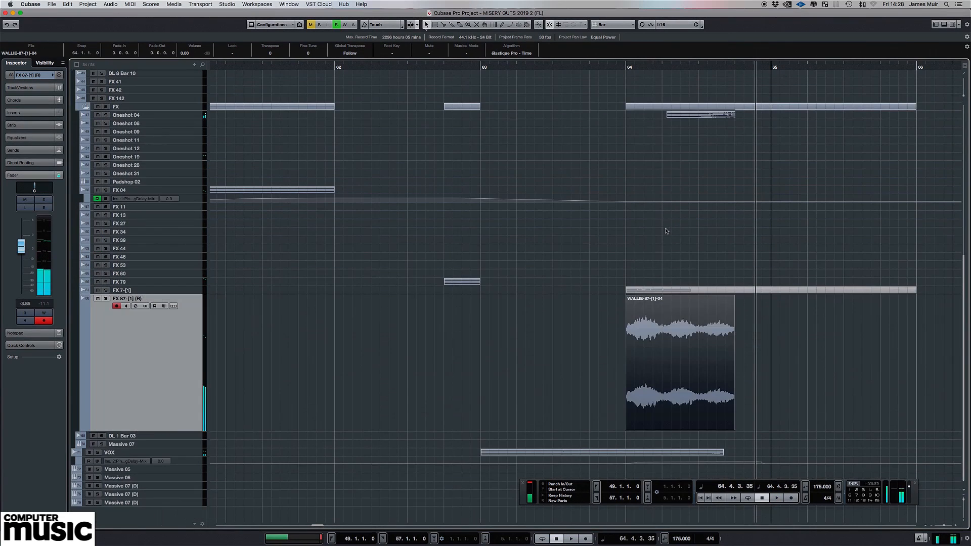
scroll(673, 134, "up", 10)
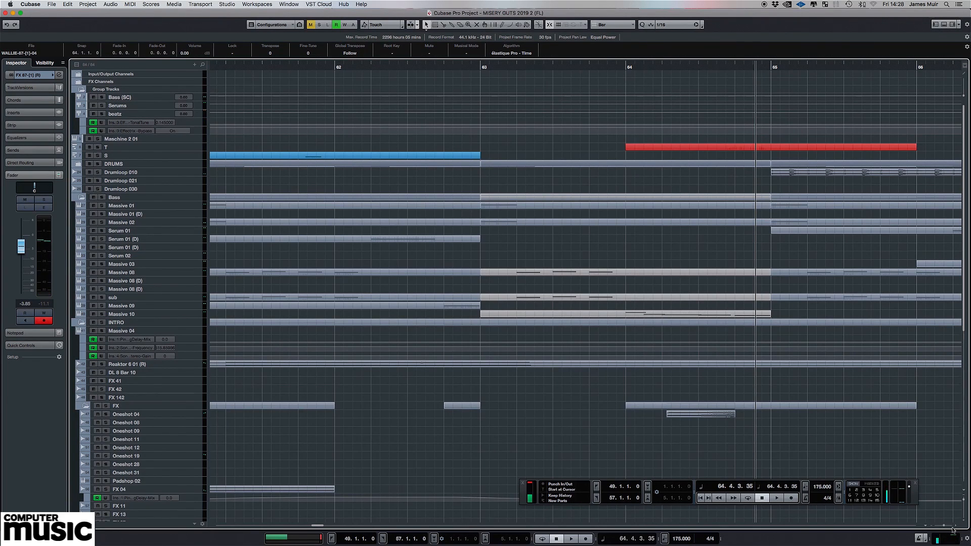
left_click_drag(944, 526, 938, 526)
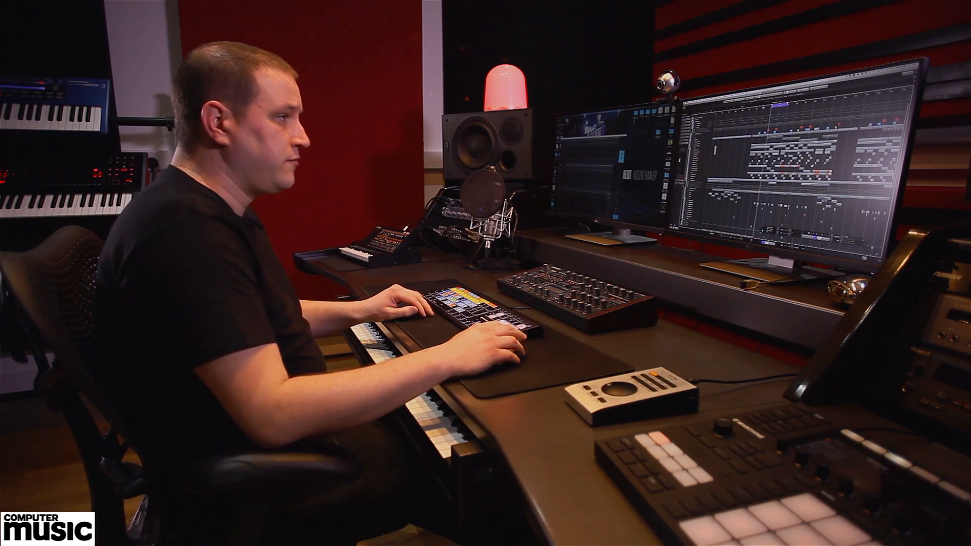
scroll(794, 173, "down", 5)
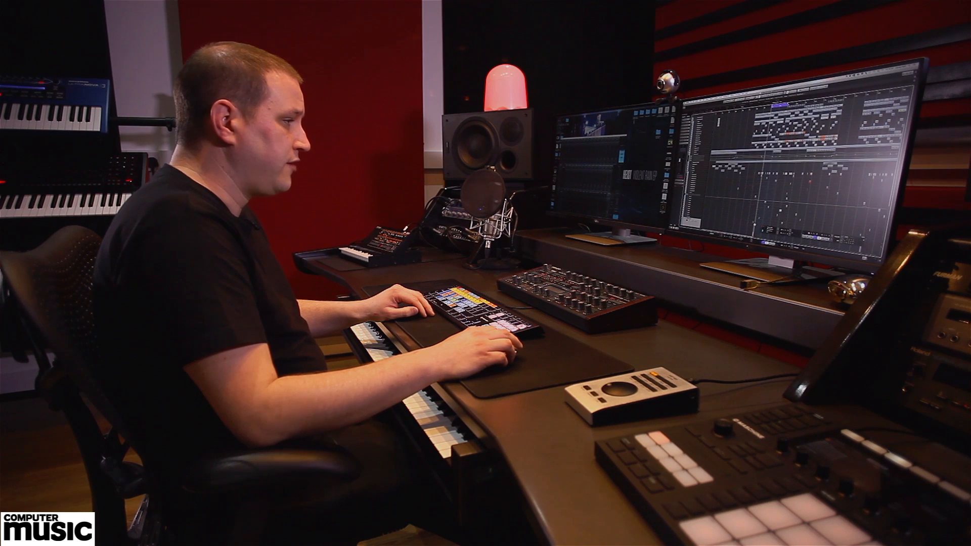
scroll(793, 173, "down", 5)
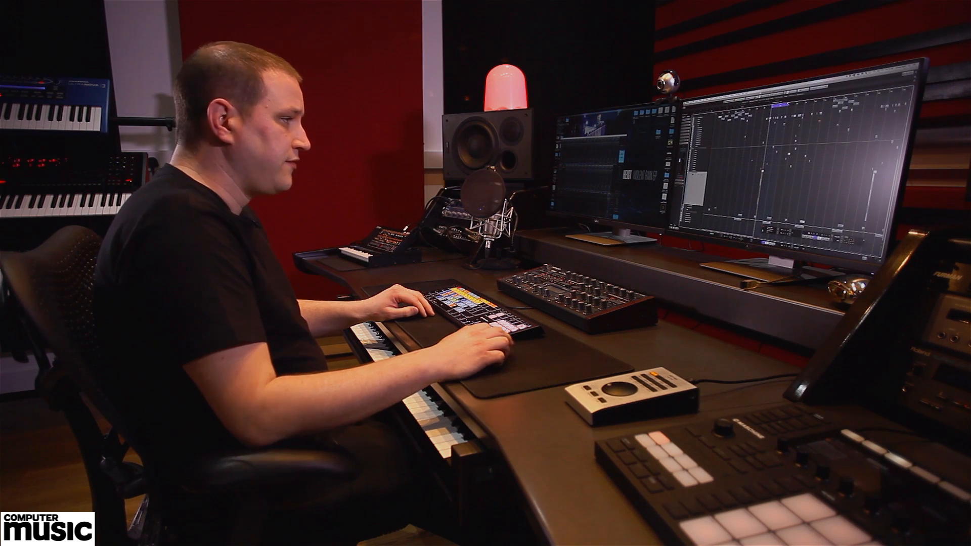
key("z")
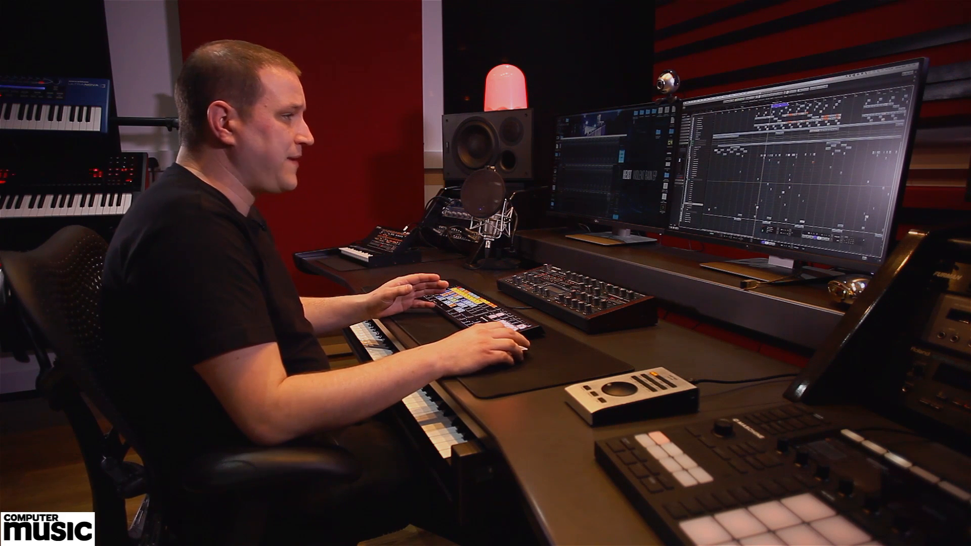
scroll(804, 162, "up", 10)
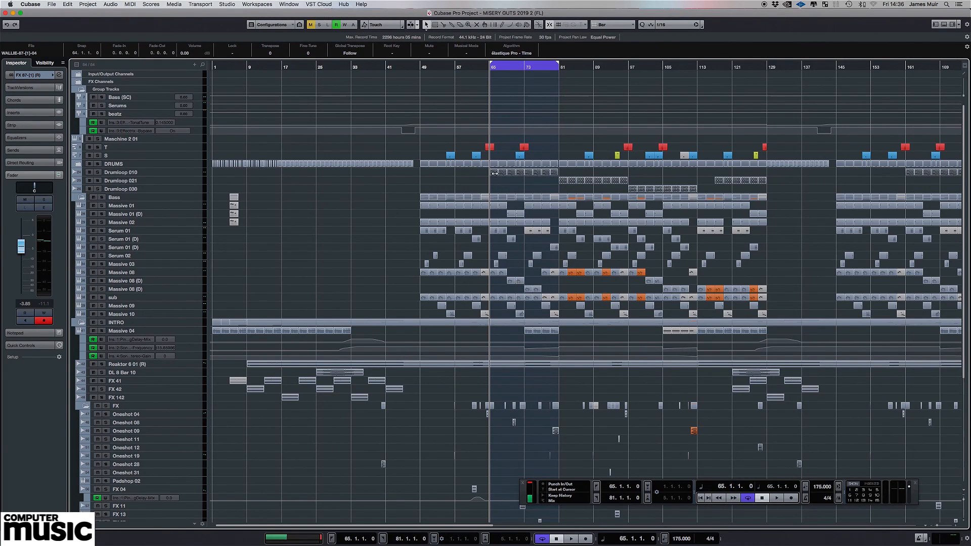
Solo the Drumloop 010 track, play it from bar 65, and open its channel settings
left_click(98, 173)
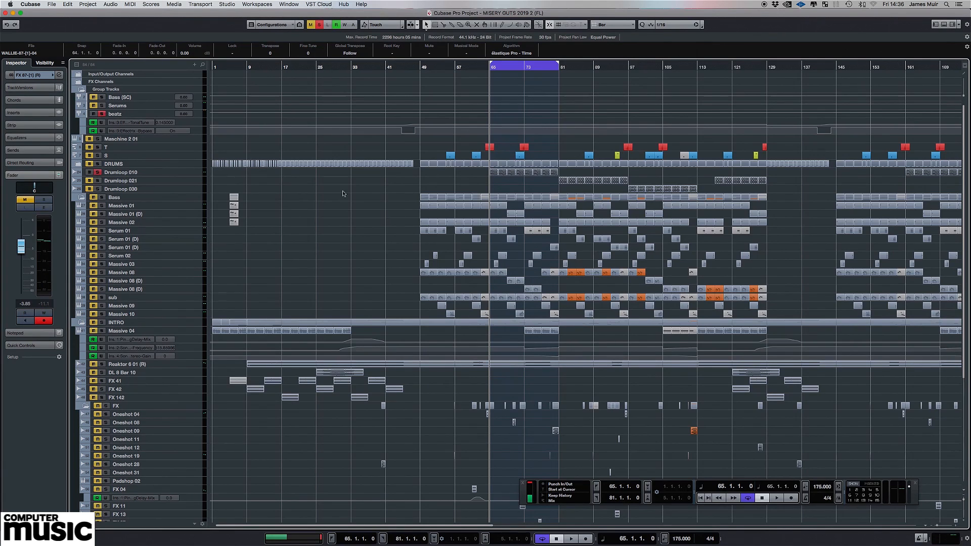
key("space")
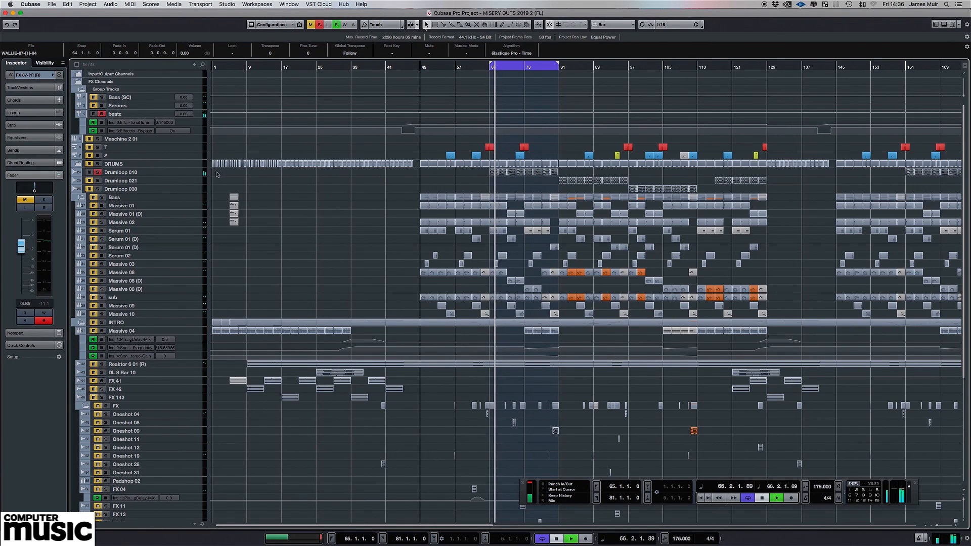
left_click(168, 173)
left_click(44, 208)
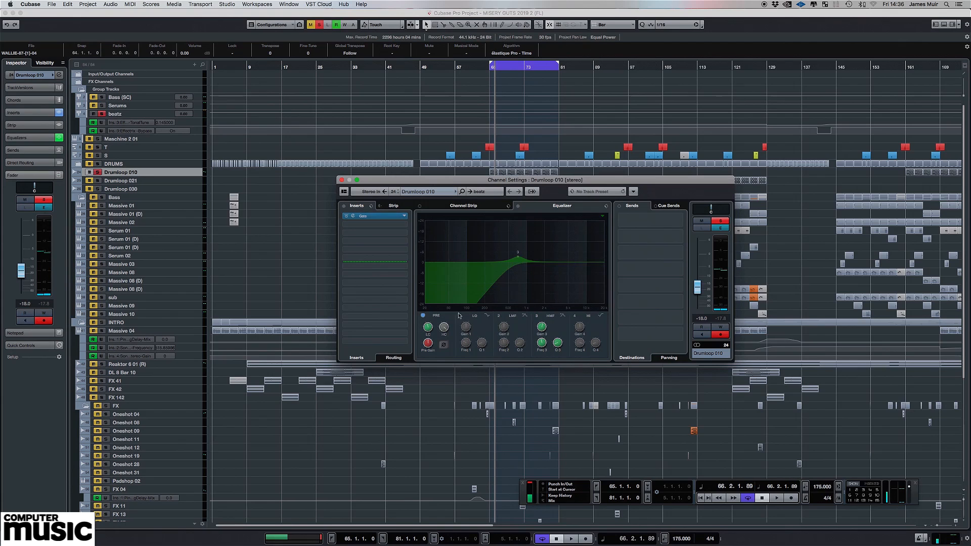
Play Drumloop 010 while switching its EQ pre-filter and third band off and on to compare the sound
left_click(423, 316)
key("space")
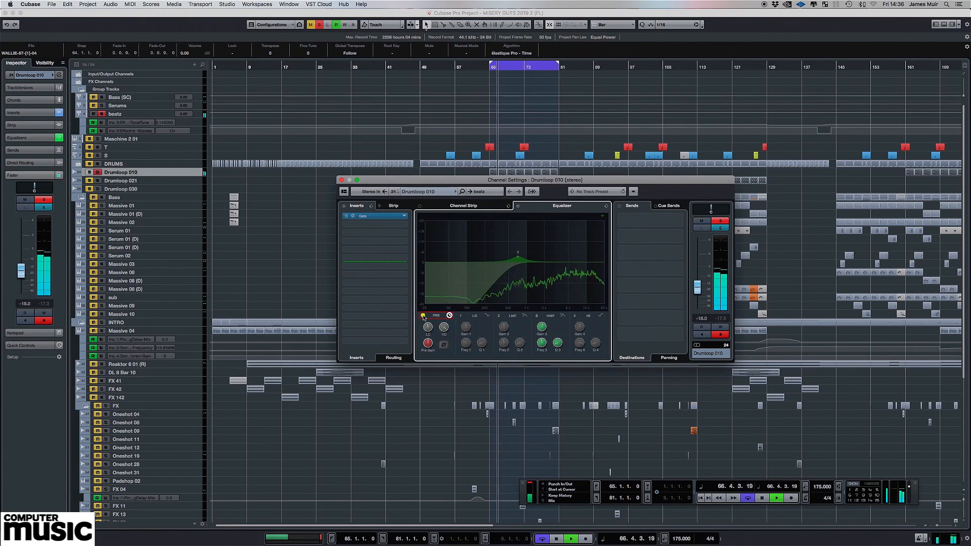
left_click(537, 316)
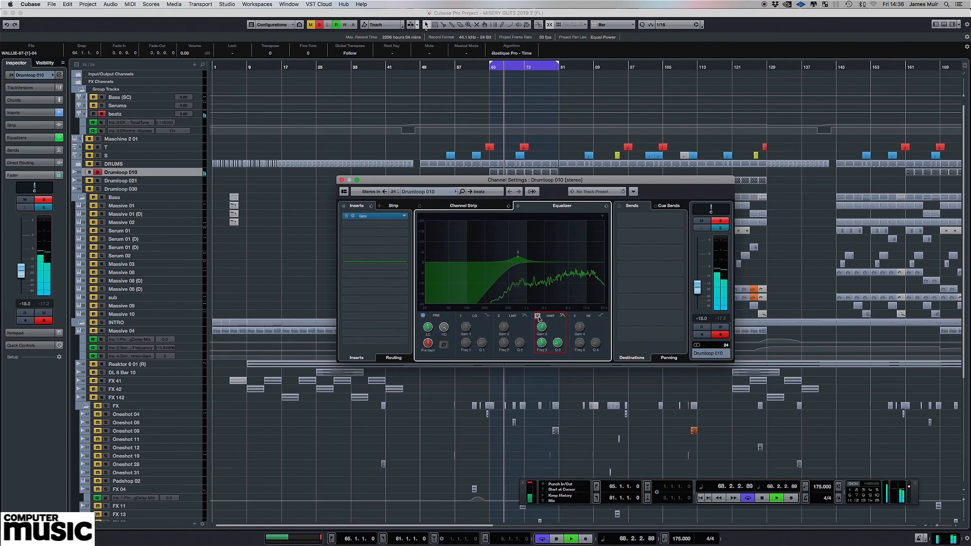
left_click(537, 316)
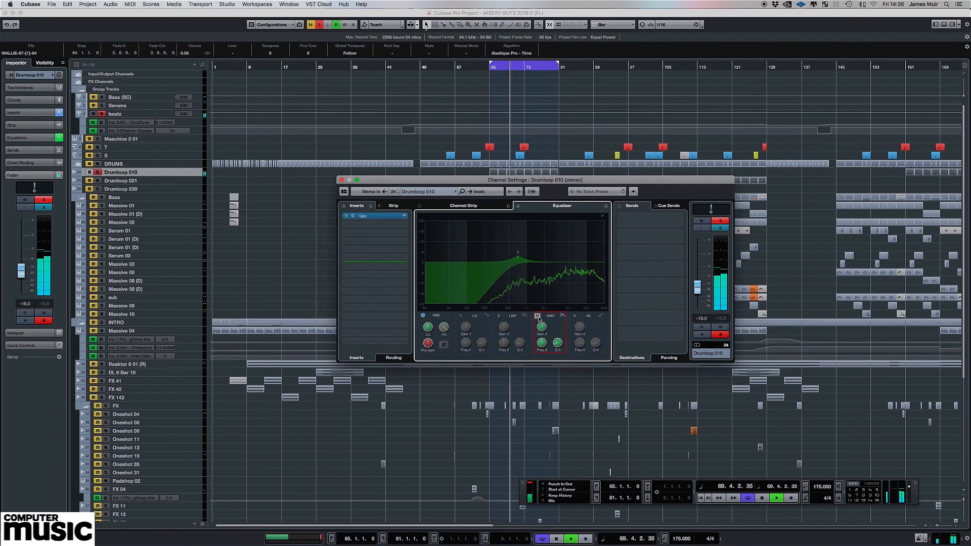
Open Drumloop 010's Gate insert, toggle its bypass during playback, and close the plug-in and channel settings
left_click(353, 216)
left_click(353, 35)
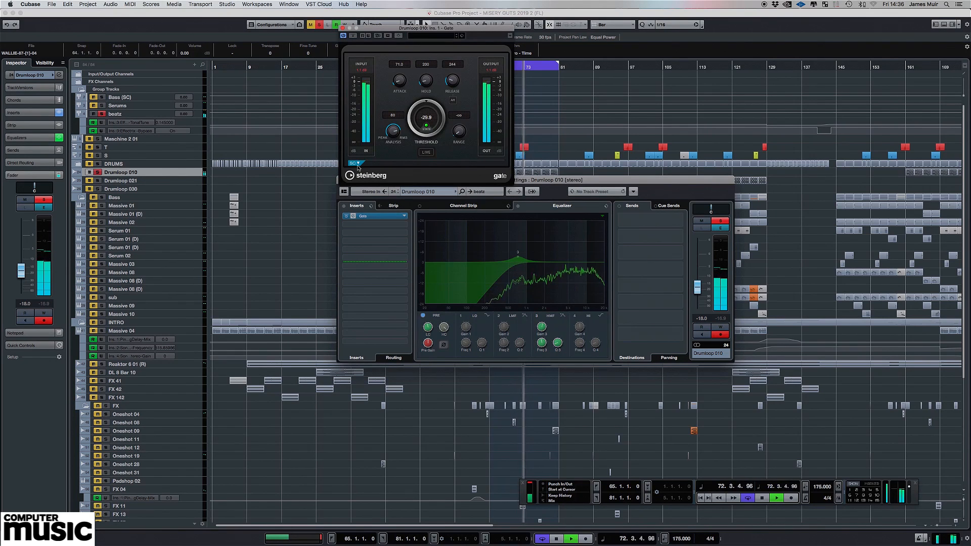
left_click(354, 35)
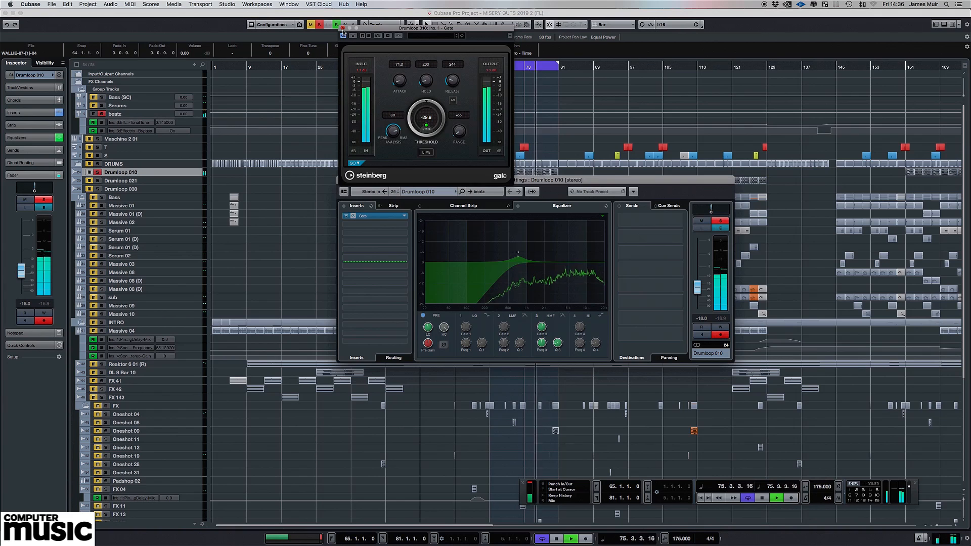
left_click(343, 28)
left_click(343, 179)
Unsolo Drumloop 010 and play the full mix from bar 65, toggling the loop's mute
left_click(98, 172)
key("space")
key("space")
left_click(89, 172)
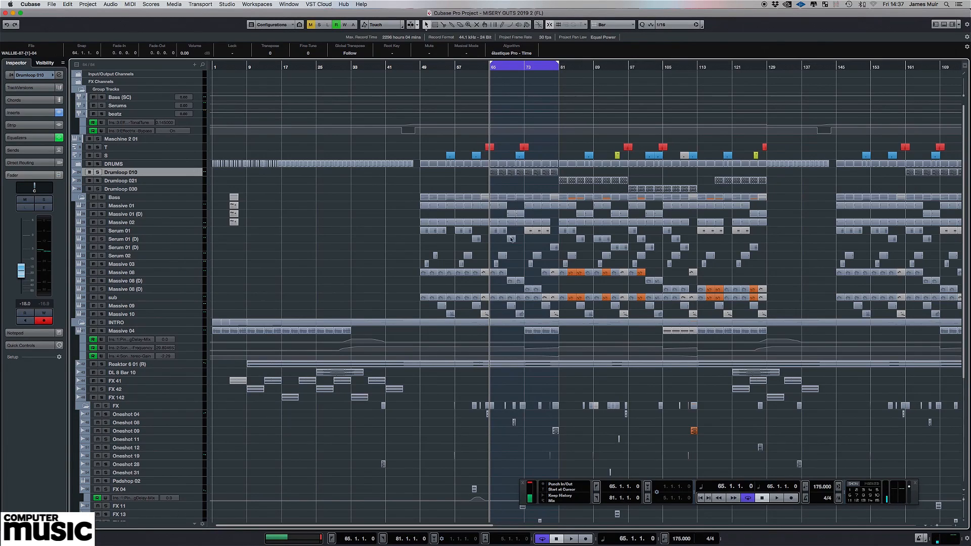
key("space")
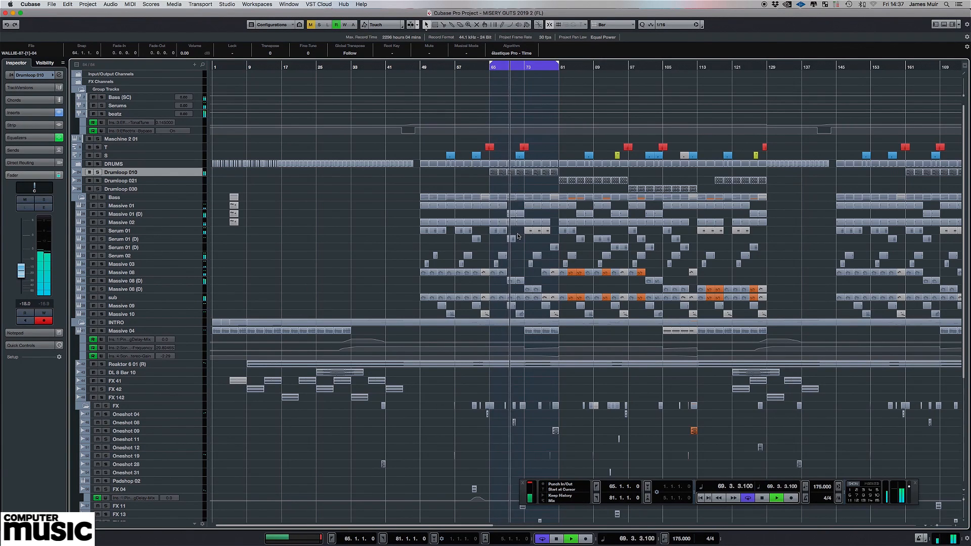
key("space")
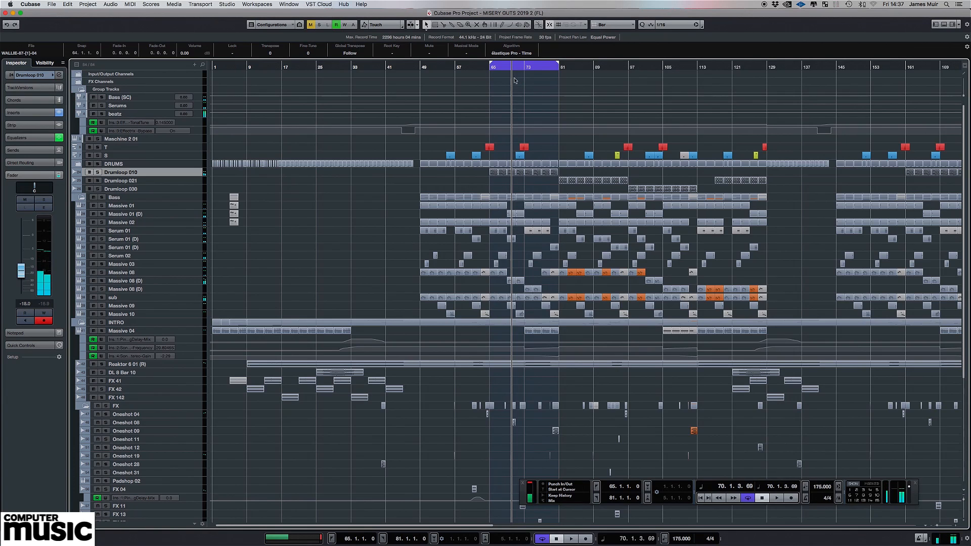
Zoom in on the timeline around bar 69, and open the Massive 08 (D) track's synth clear of the track list
left_click_drag(508, 70, 494, 94)
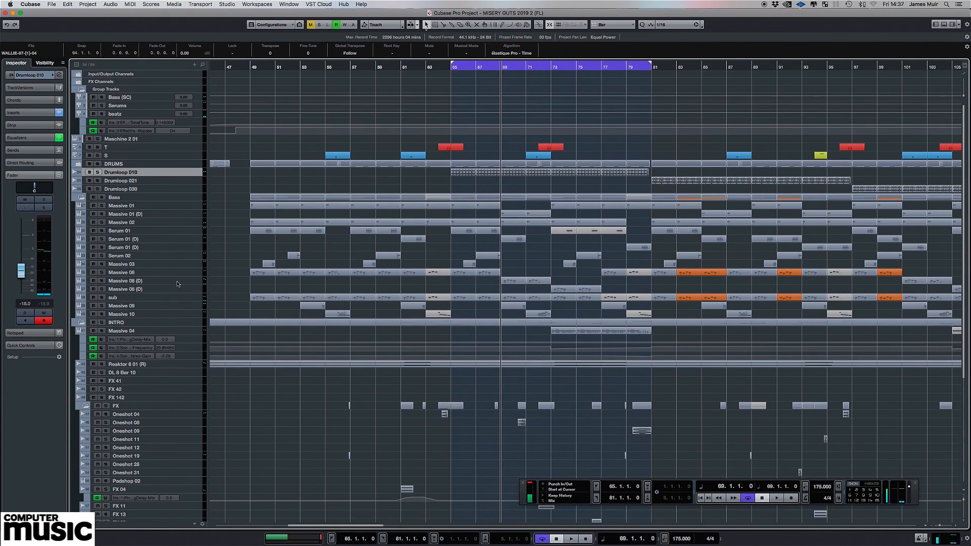
left_click(149, 284)
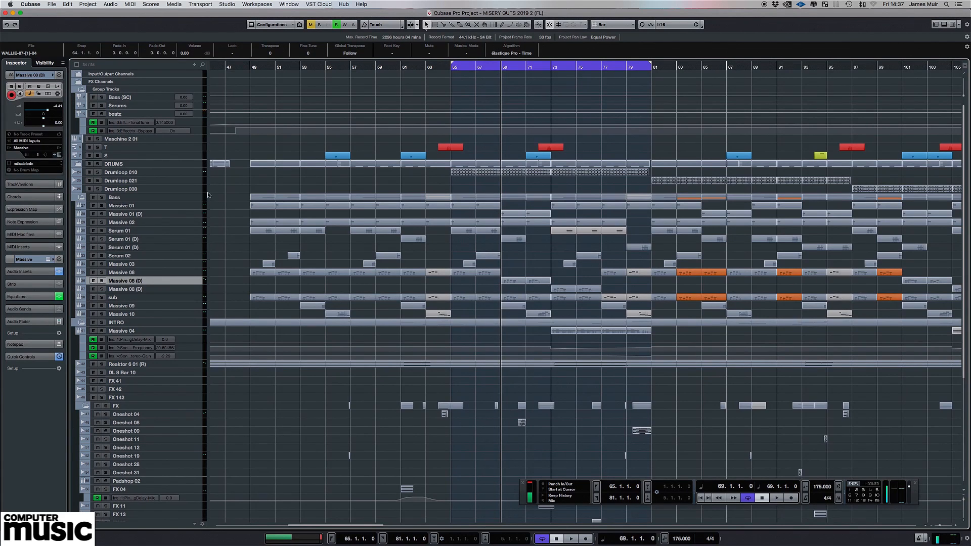
key("e")
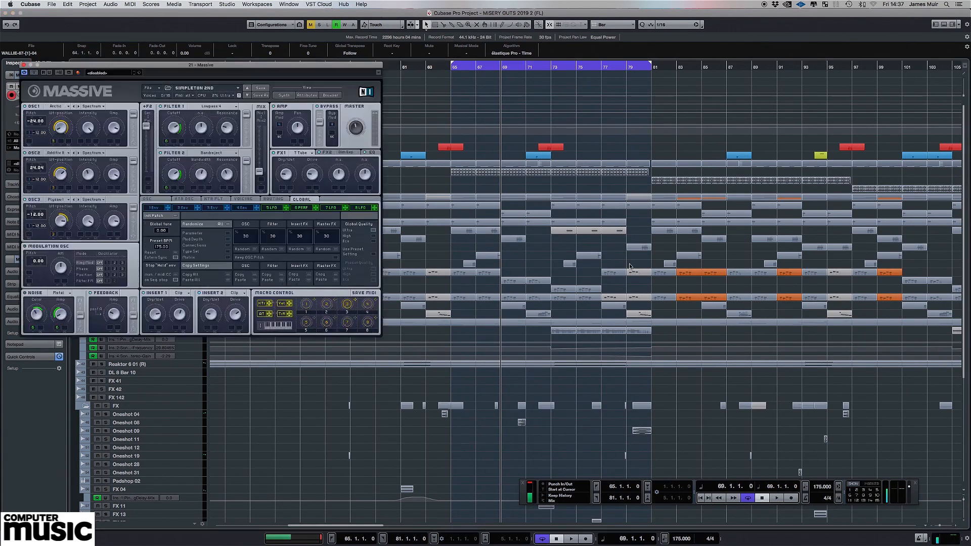
left_click_drag(243, 69, 751, 97)
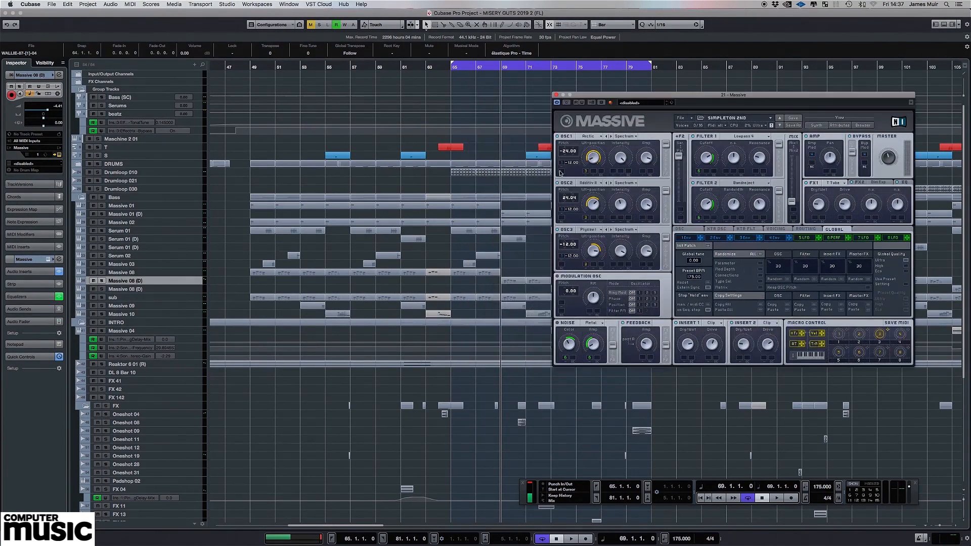
Play the mix from bar 65, and play the Massive 08 (D) clip from bar 69
key("KP_1")
key("space")
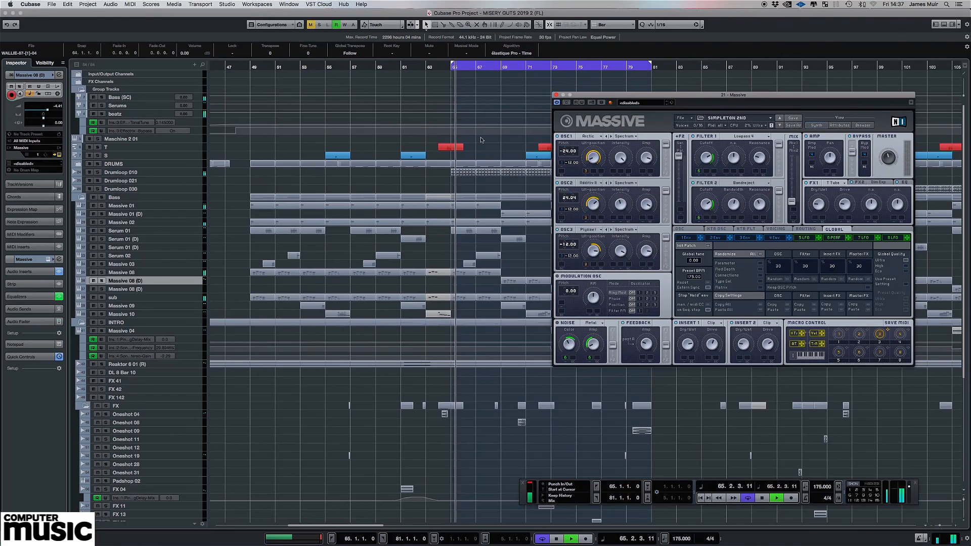
key("space")
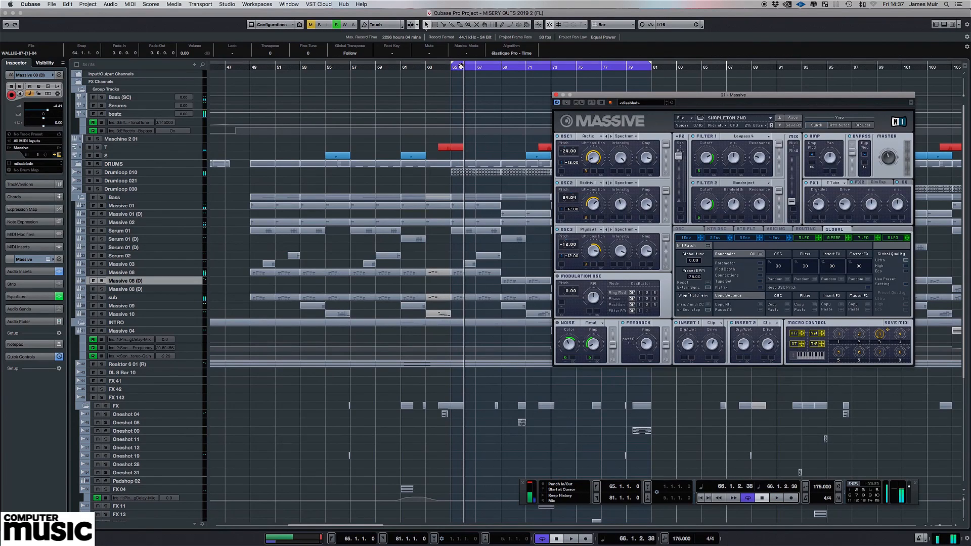
left_click(503, 68)
left_click(509, 284)
key("space")
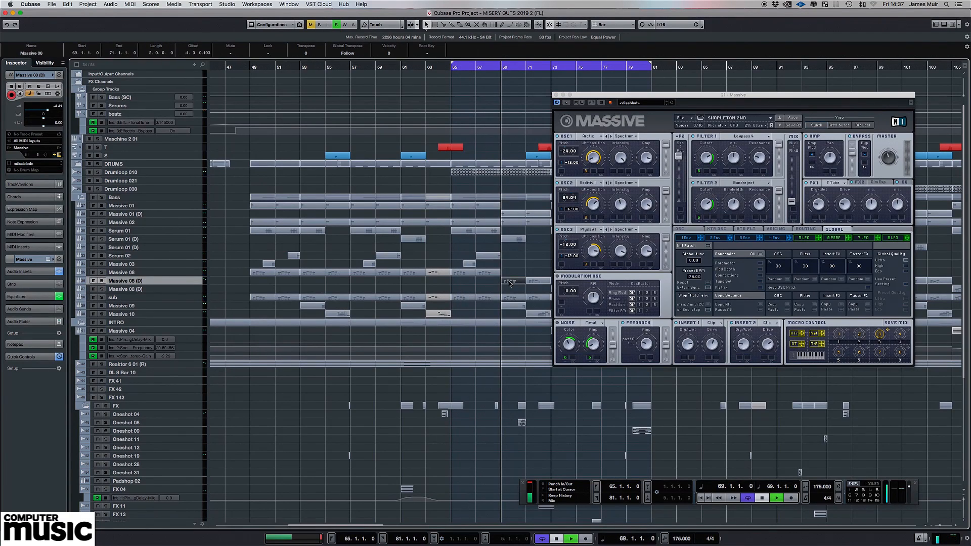
key("space")
Compare the Massive 08 clip at bar 67 with the Massive 08 (D) clip at bar 69 by playing each
left_click(494, 273)
key("l")
key("space")
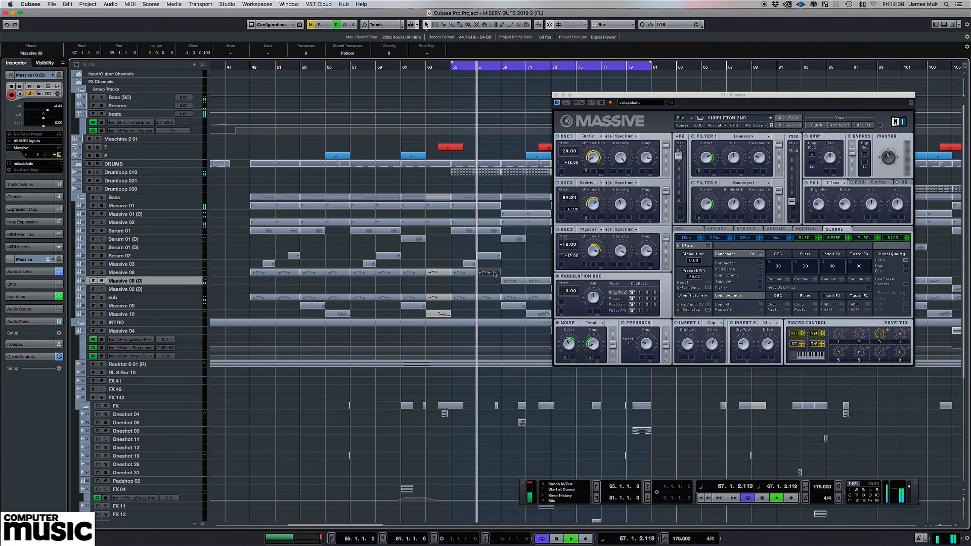
key("space")
left_click(510, 283)
key("l")
key("space")
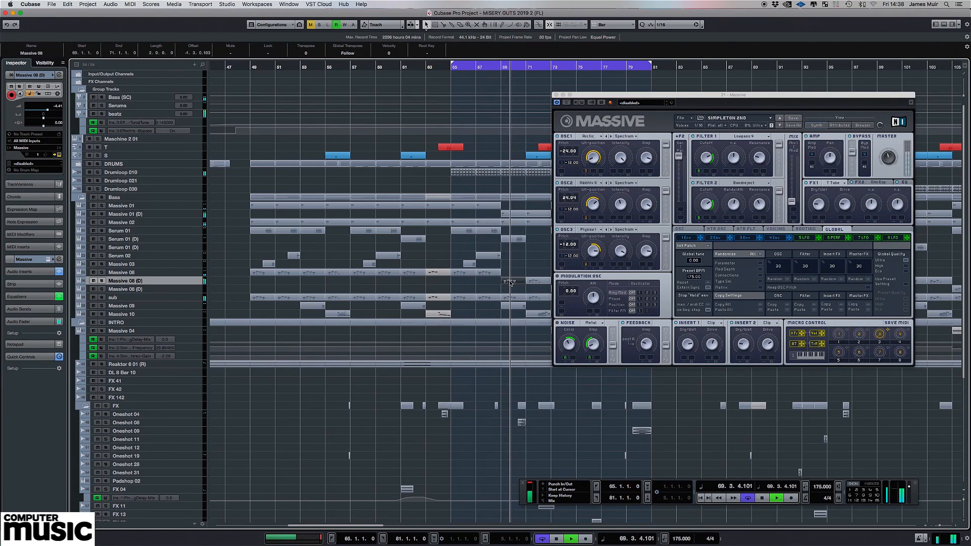
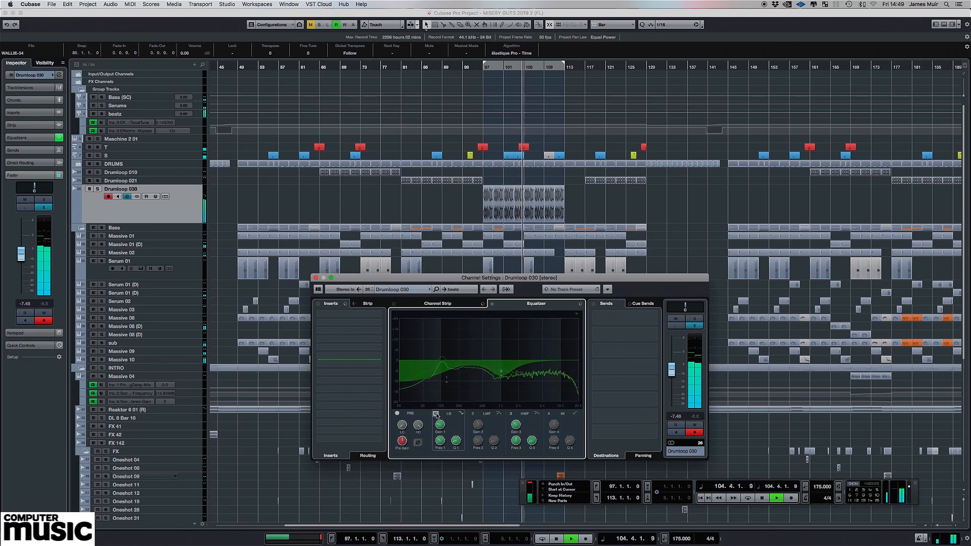
Set Drumloop 030's first EQ band to Parametric I, shape a low-frequency cut with it, and mute the track
left_click(461, 413)
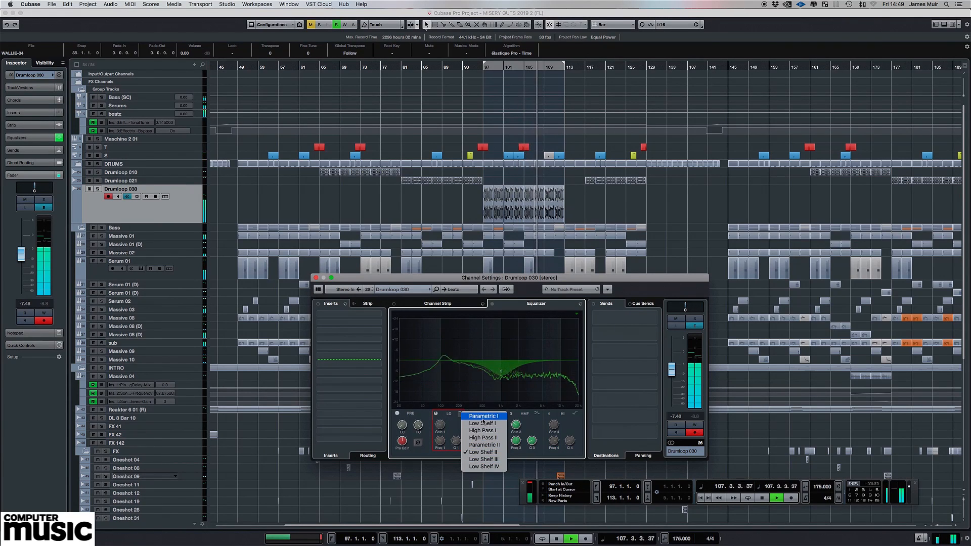
left_click(482, 417)
left_click_drag(439, 403, 437, 379)
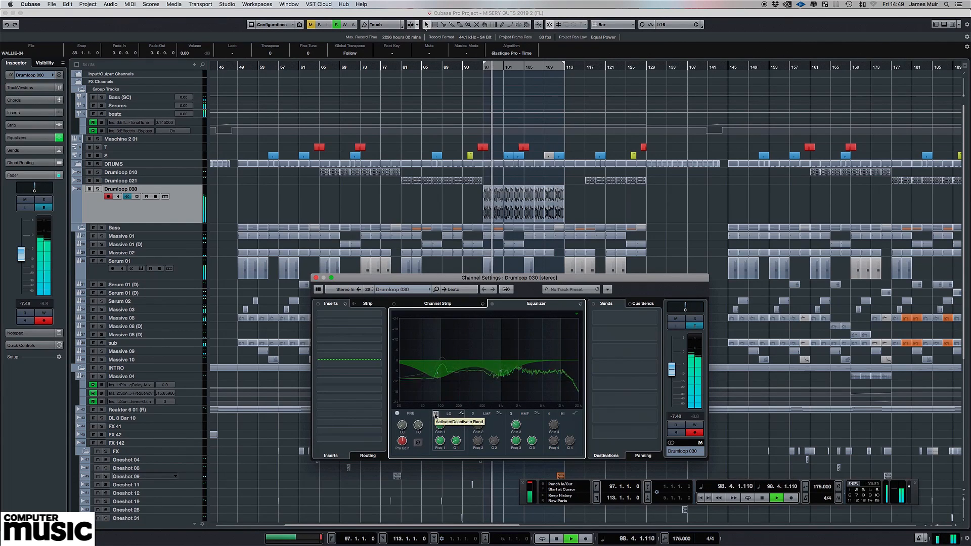
left_click(682, 321)
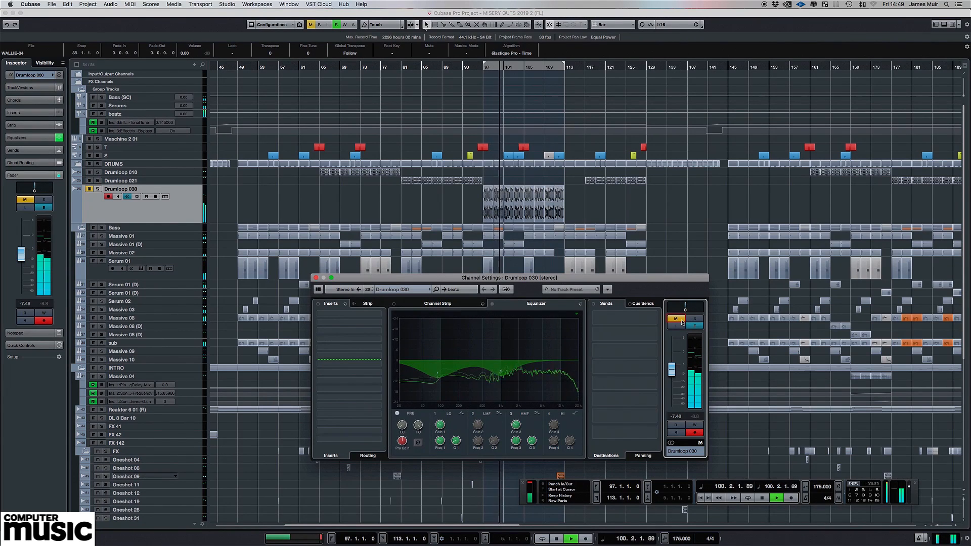
Unmute Drumloop 030, switch off its first EQ band, and close its channel settings
left_click(682, 319)
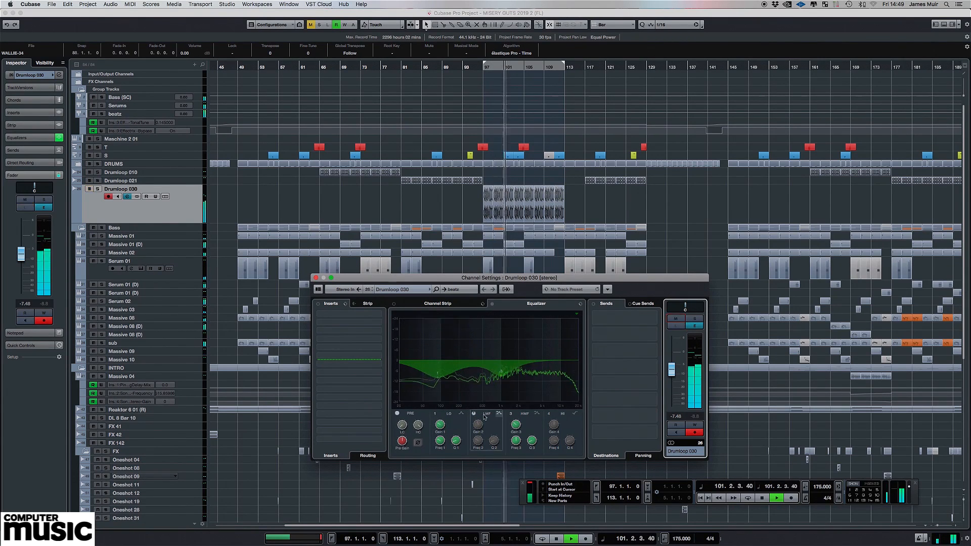
left_click(436, 414)
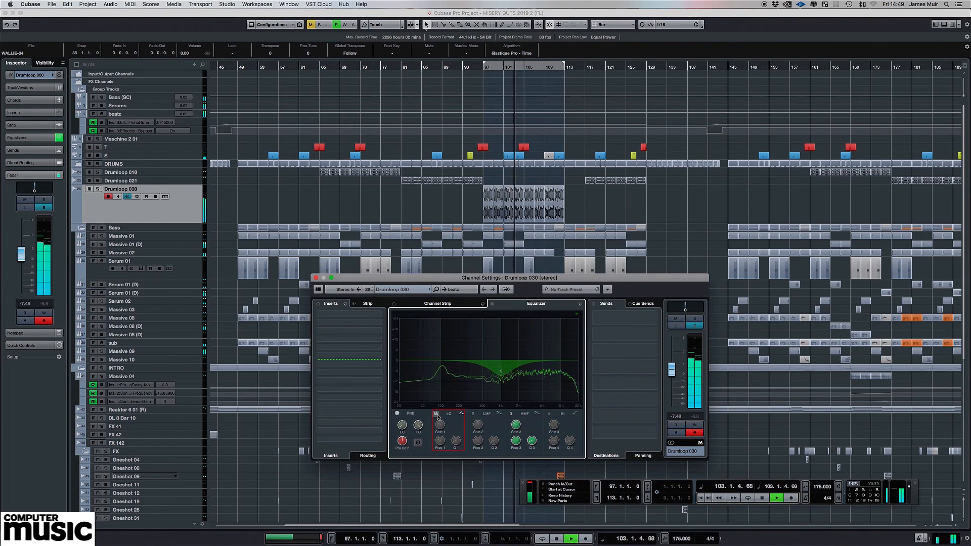
left_click(316, 278)
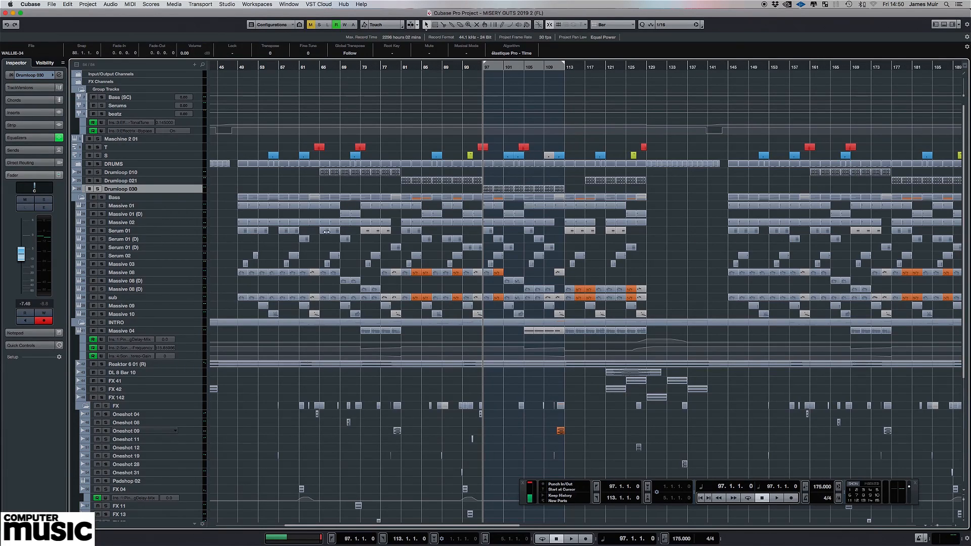
Enlarge the Serum 01 track, solo the Serum 01, Serum 01 (D) and Serum 02 tracks, and play them together
left_click_drag(200, 235, 202, 248)
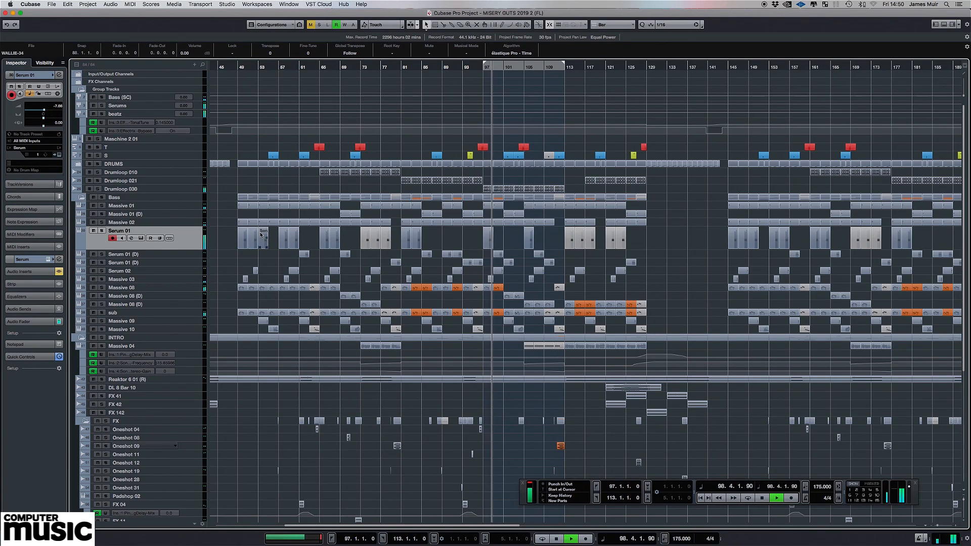
key("space")
left_click(102, 231)
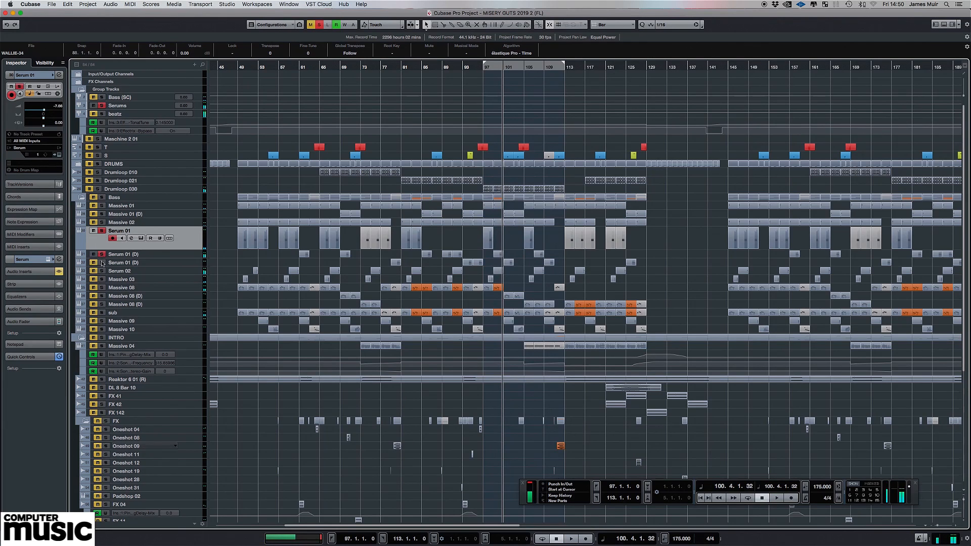
key("space")
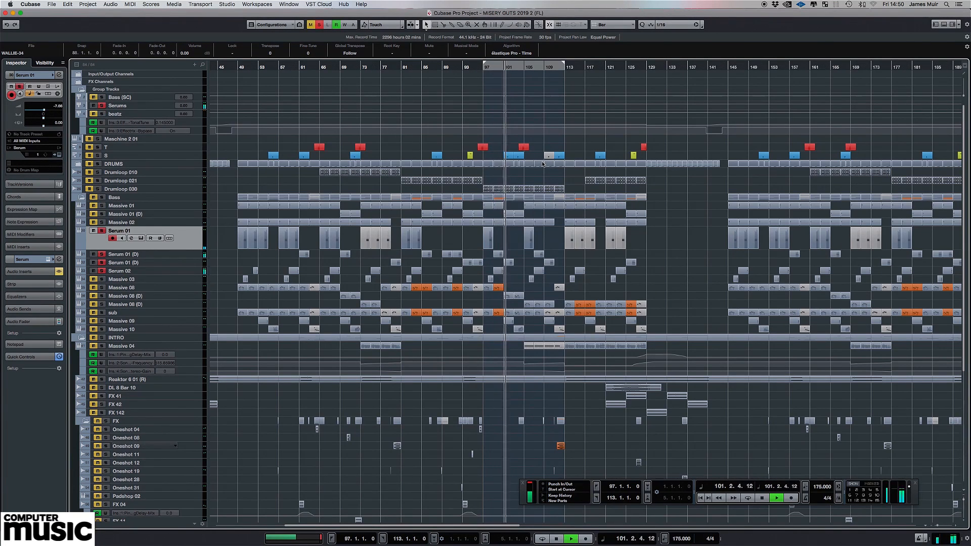
key("space")
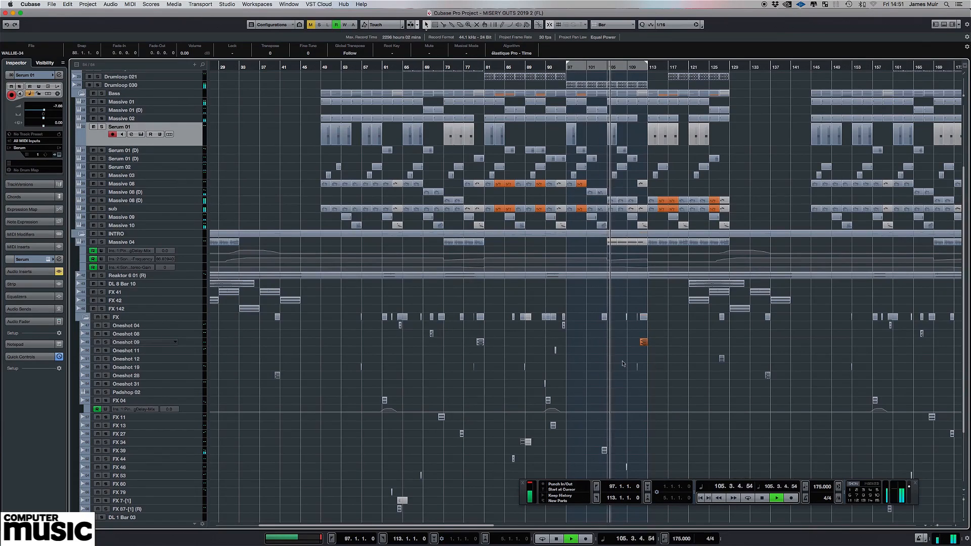
Look over the arrangement from the drums down to the FX and VOX tracks, and set the playback position to bar 105
scroll(627, 314, "up", 4)
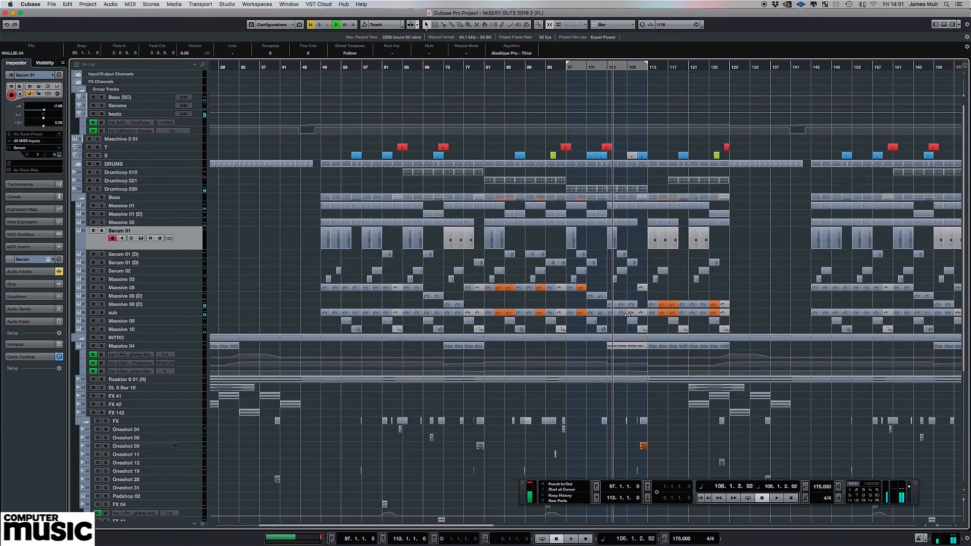
scroll(627, 314, "right", 5)
scroll(446, 335, "down", 7)
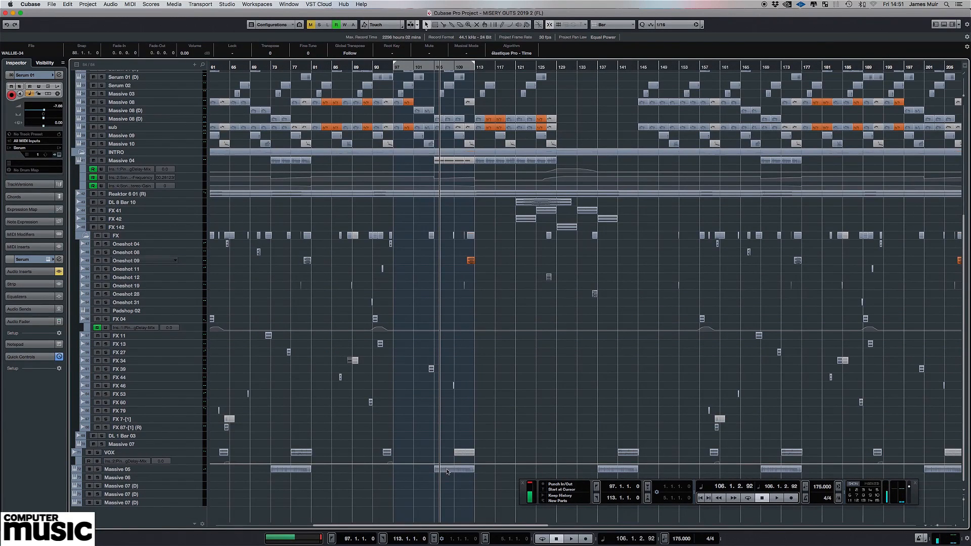
scroll(422, 462, "left", 4)
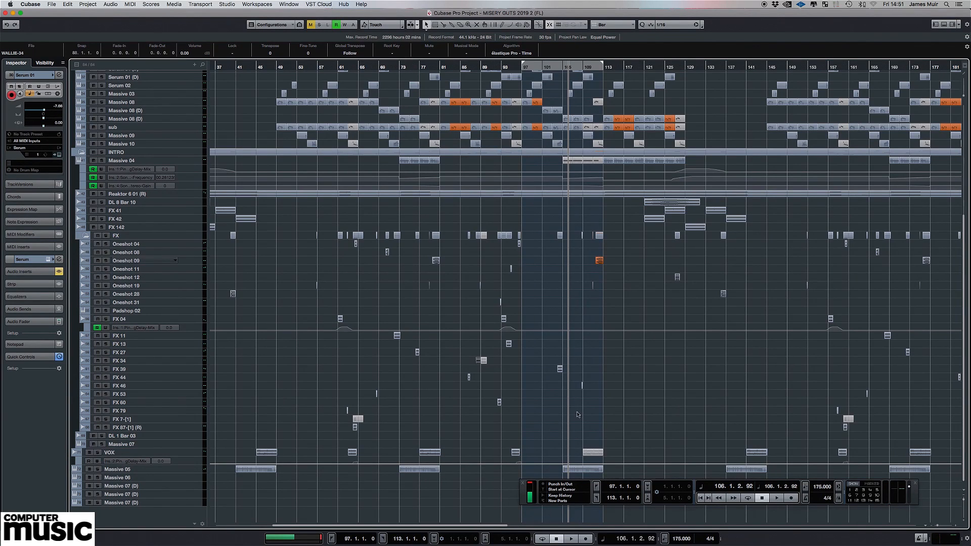
left_click(564, 68)
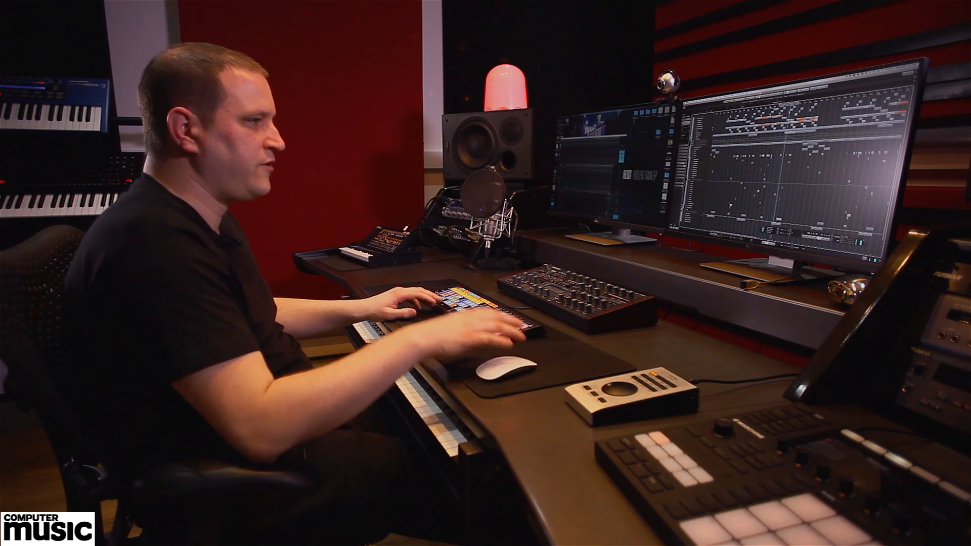
scroll(794, 166, "up", 5)
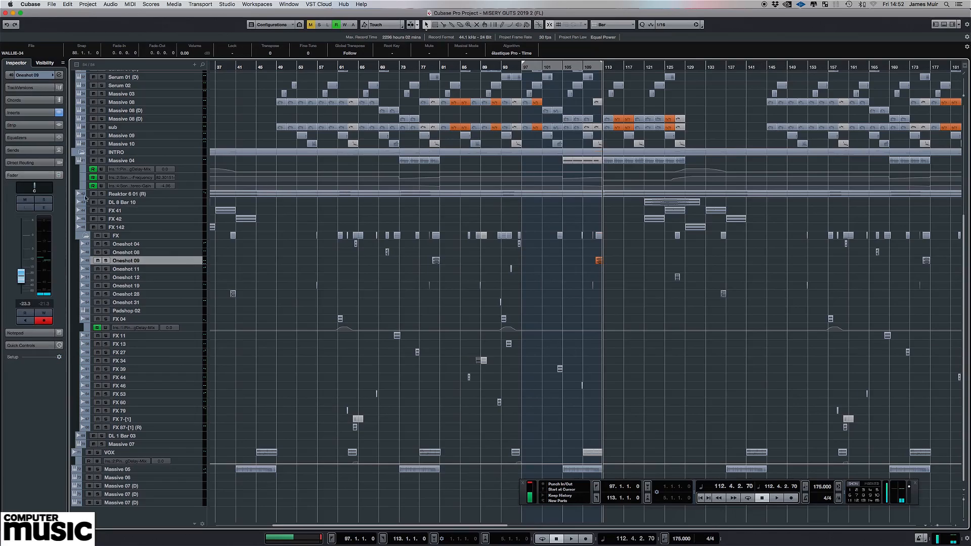
Inspect the PingPongDelay insert in Oneshot 09's channel settings, and close both windows
left_click(44, 208)
left_click_drag(313, 313, 324, 240)
left_click(338, 242)
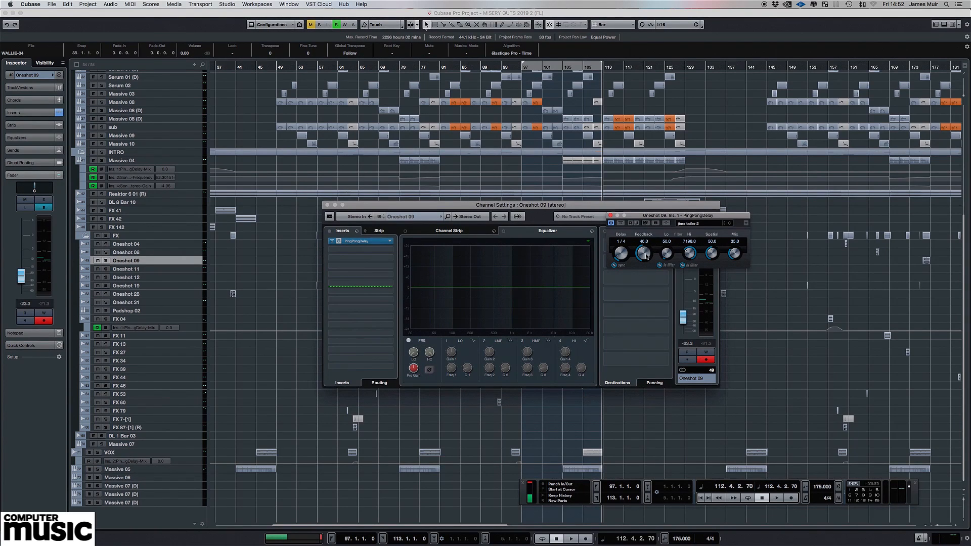
left_click(611, 216)
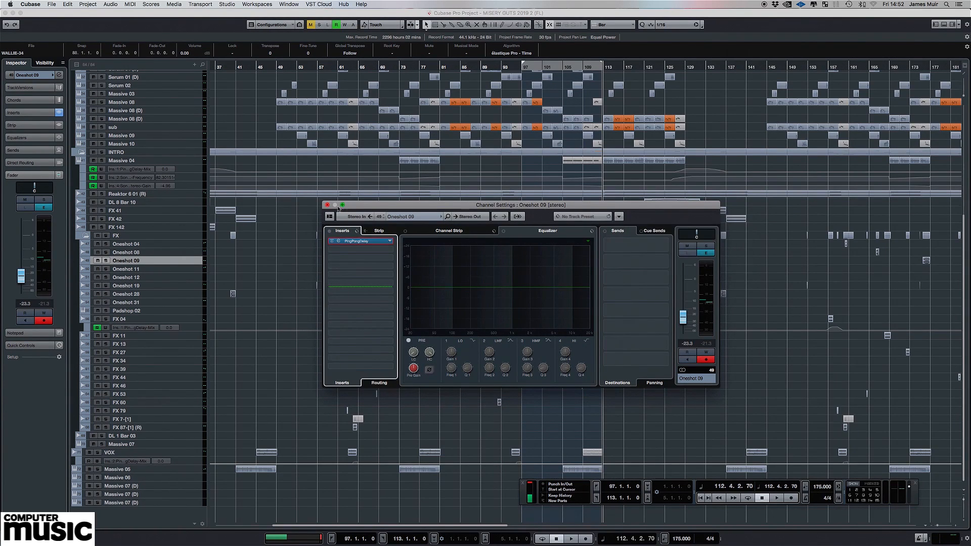
left_click(327, 204)
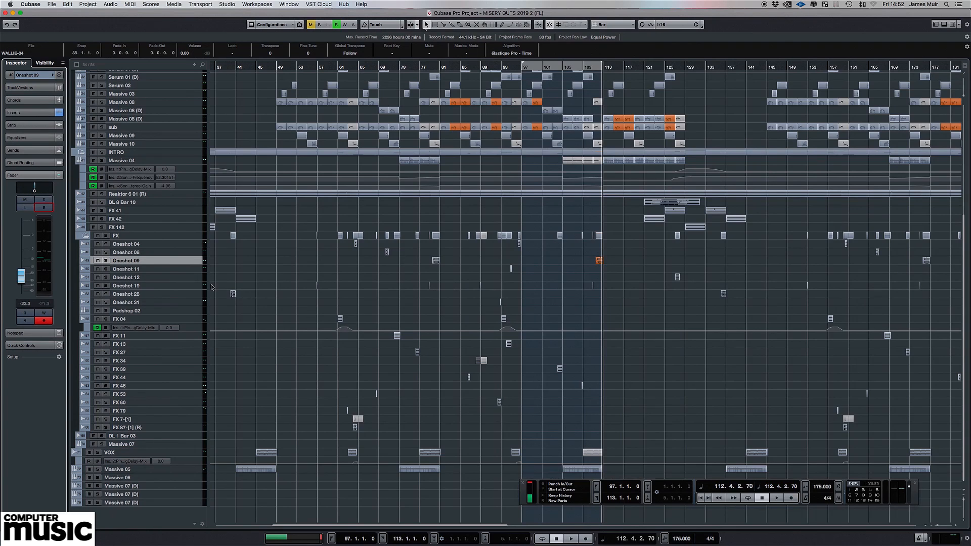
Compare the Oneshot 09 hit around bar 112 with its PingPongDelay insert bypassed and active by playing each
left_click(30, 112)
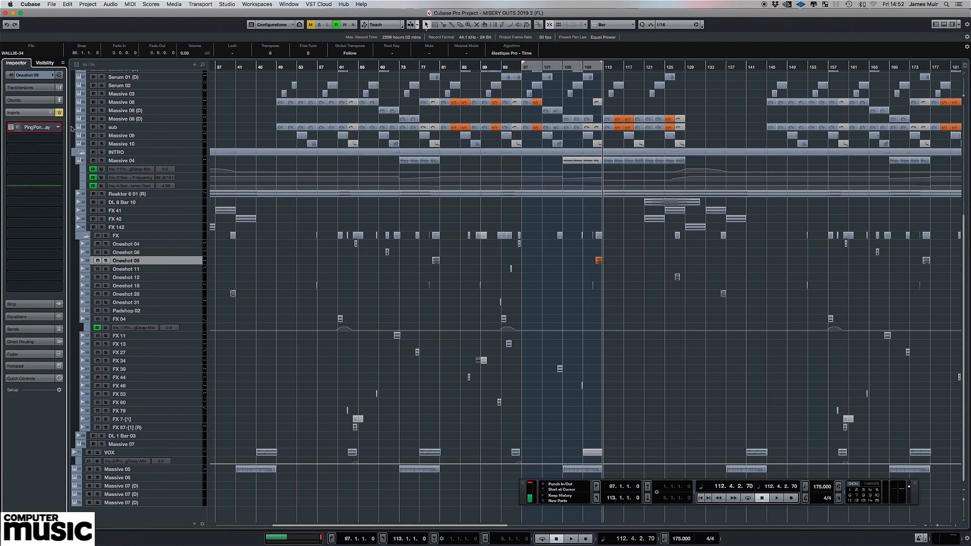
key("space")
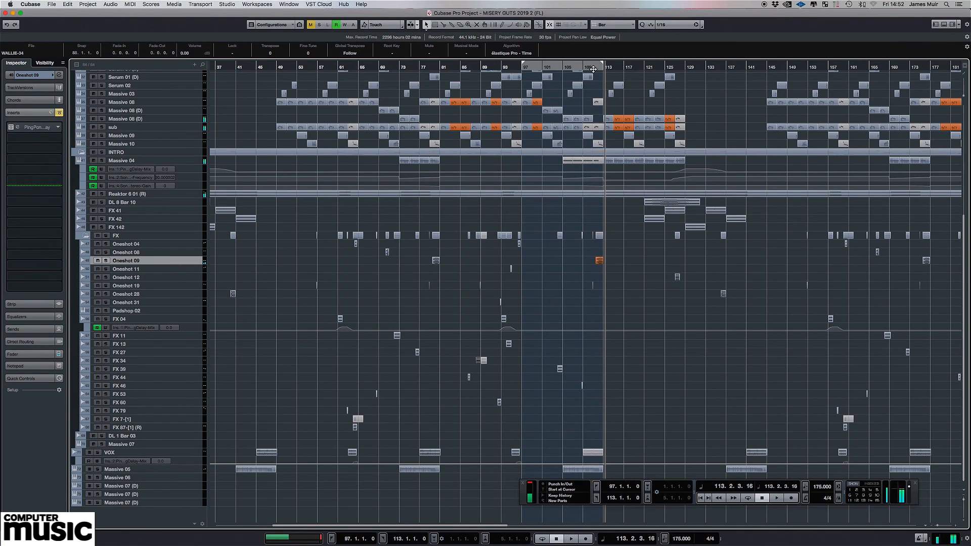
left_click(18, 127)
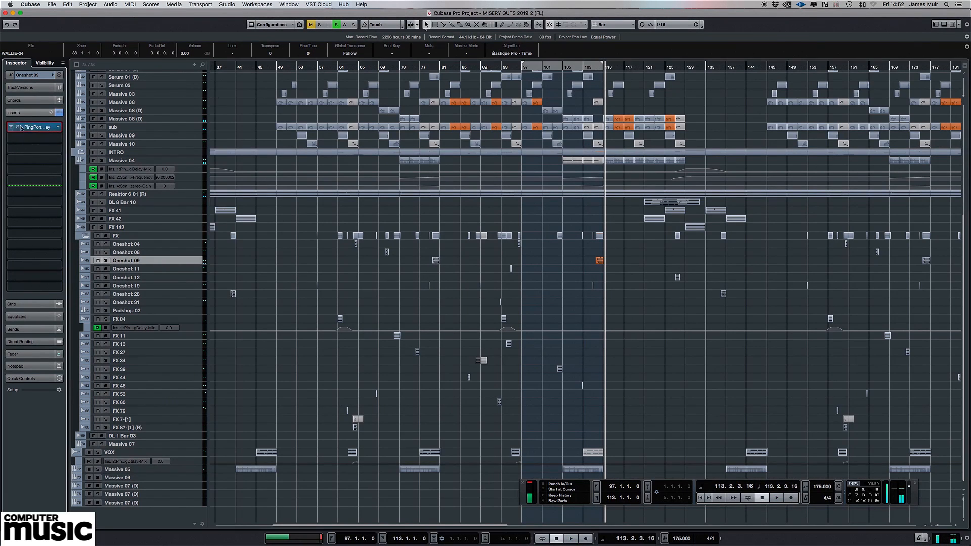
key("space")
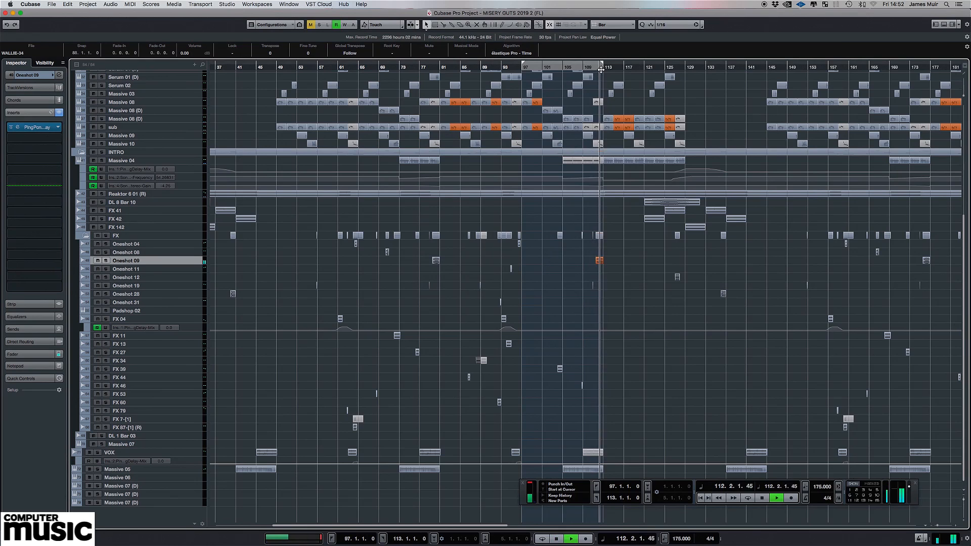
key("space")
Show the full arrangement and play the whole mix from bar 113
scroll(636, 223, "up", 5)
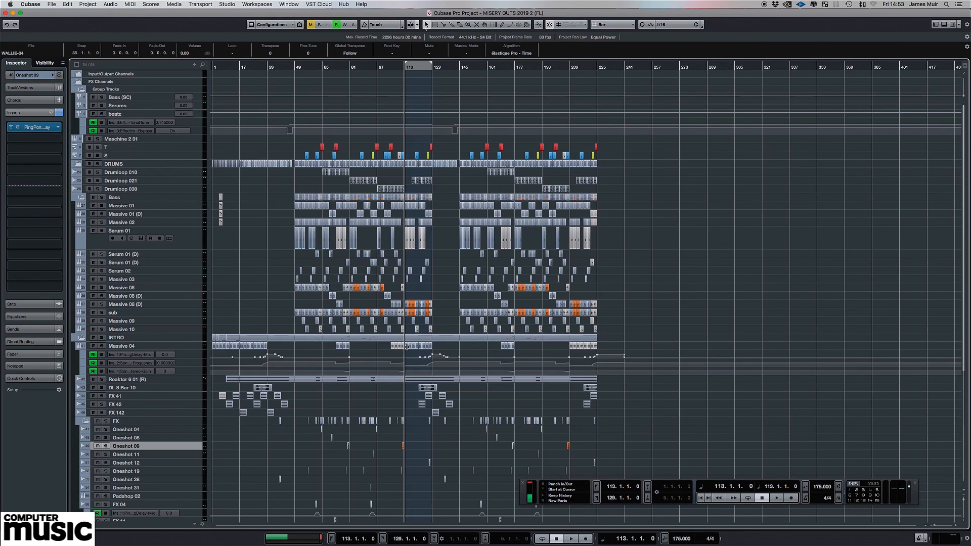
key("space")
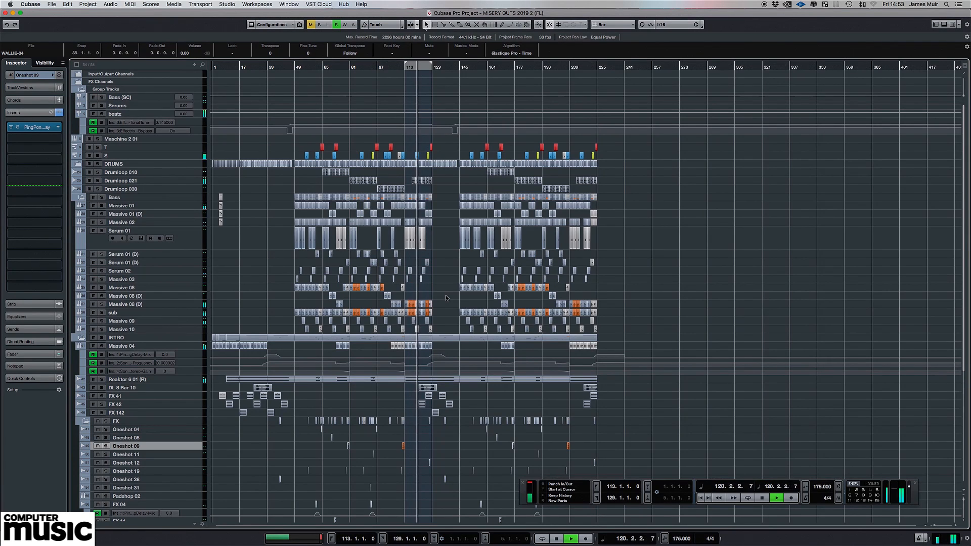
key("space")
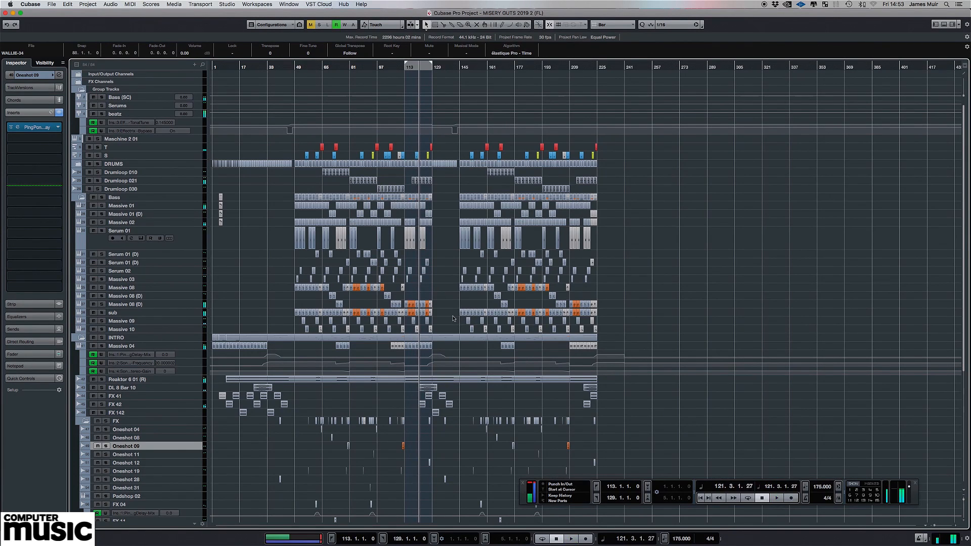